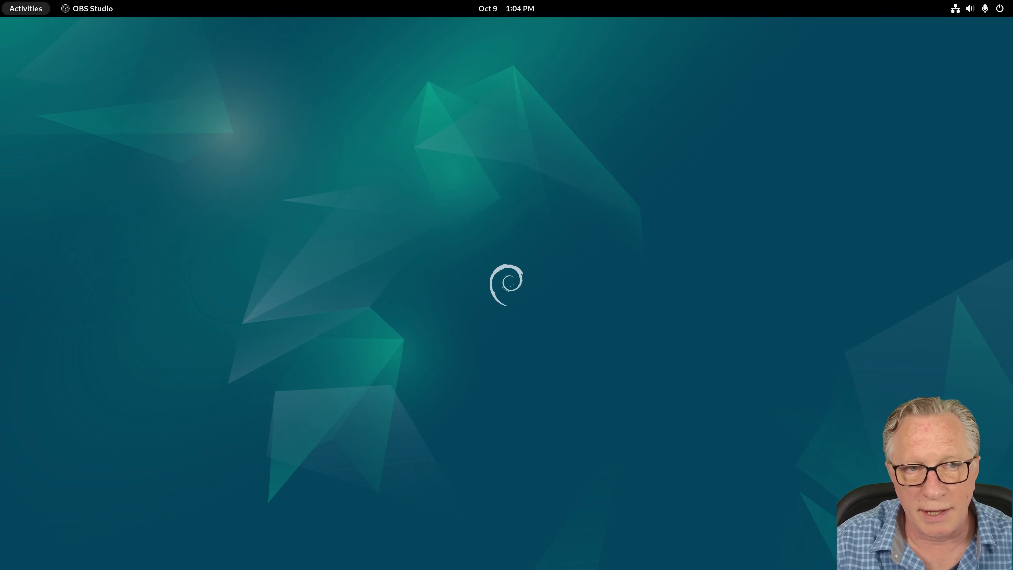
Find Terminal among the installed applications and pin it to the dash.
click(25, 8)
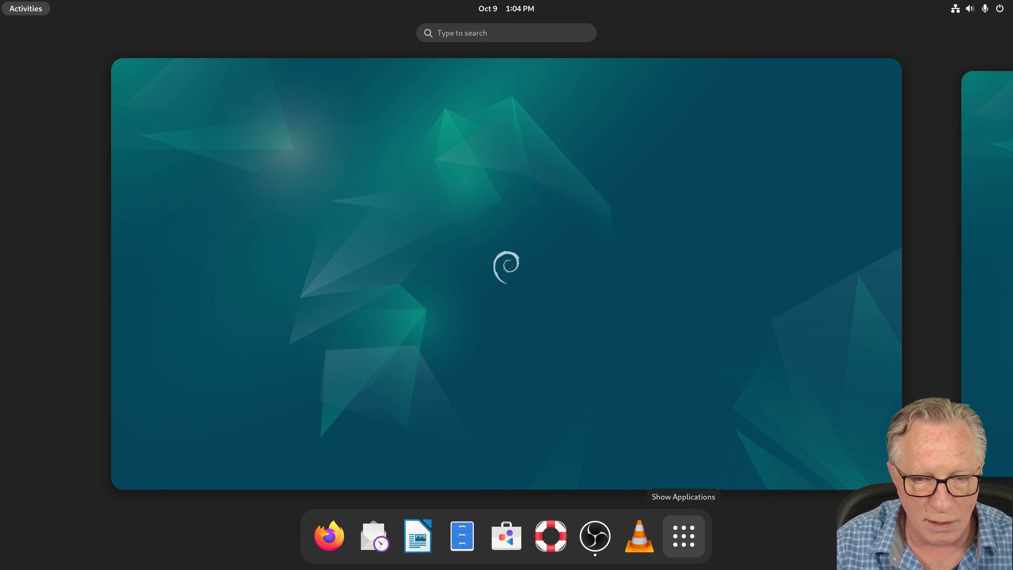
click(684, 536)
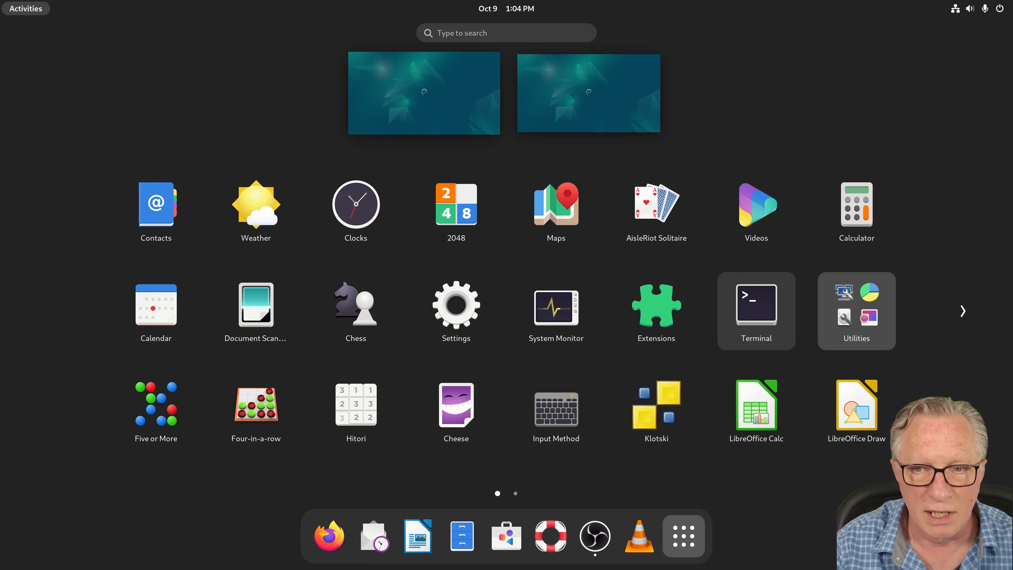
right_click(756, 311)
click(828, 320)
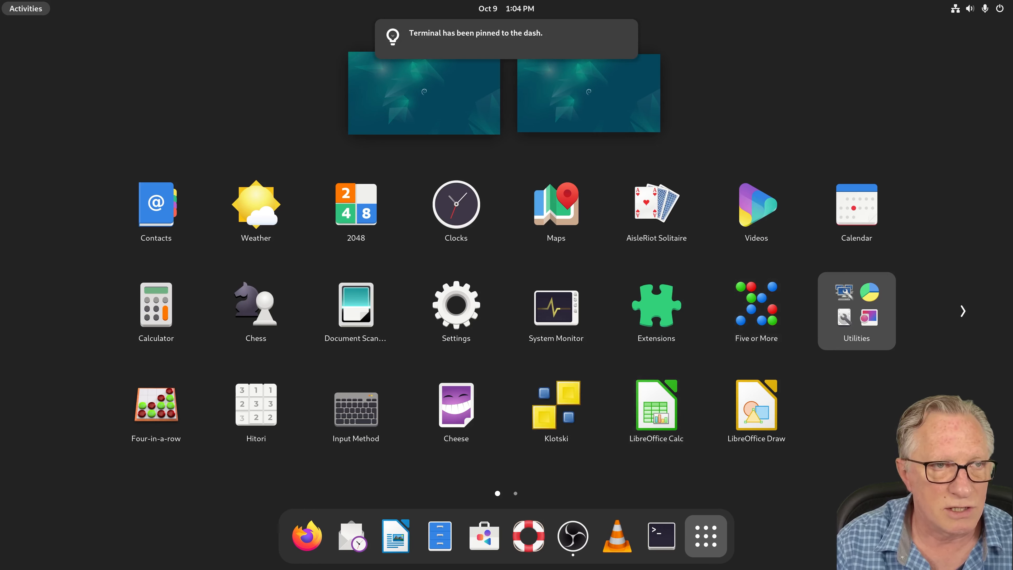
Switch to Firefox and open the Best VPN for Privacy page on privacytools.io.
click(588, 93)
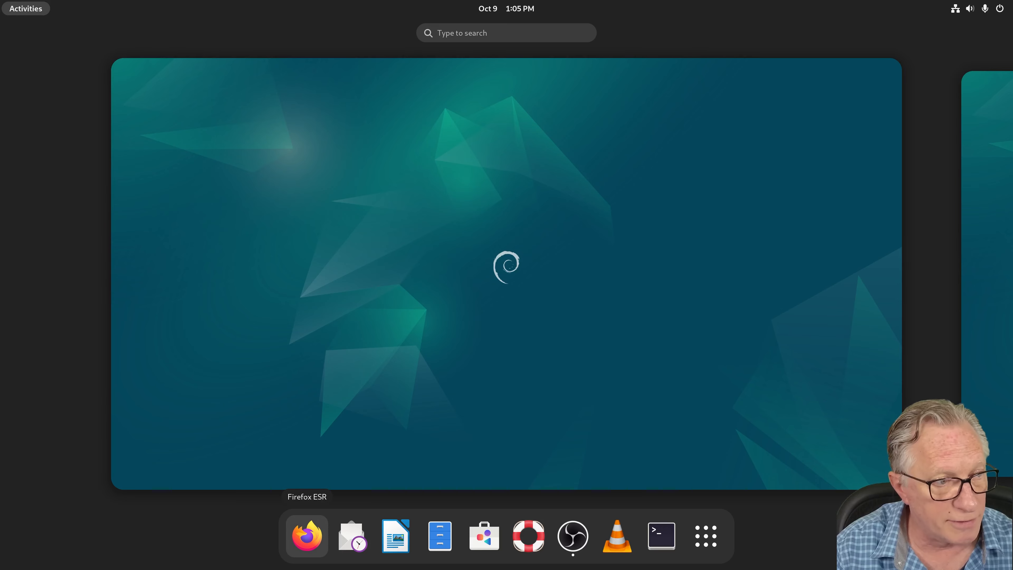
click(307, 536)
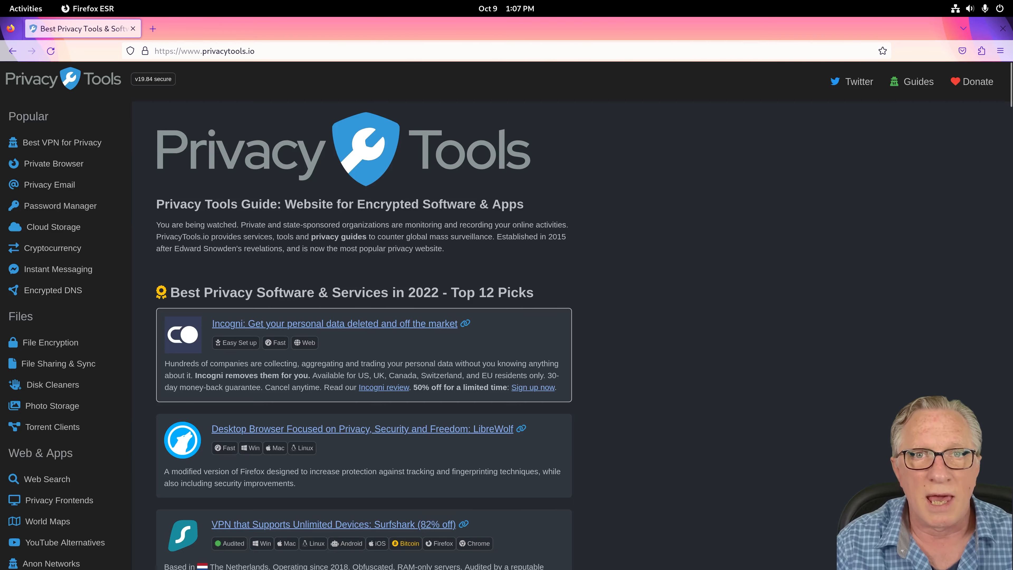
click(62, 143)
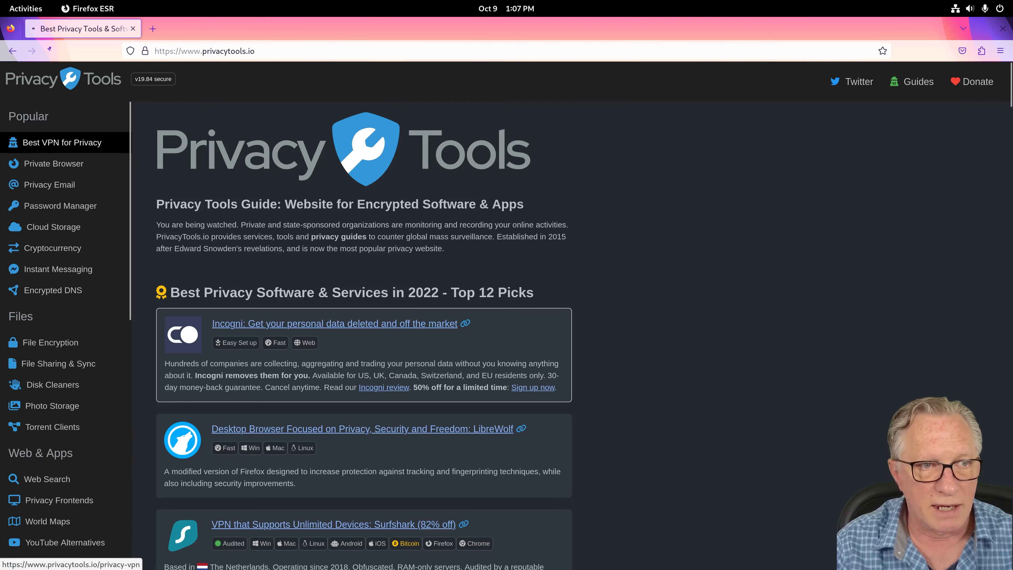
Compare the top five VPN services by price, base country, supported platforms and accepted payment methods.
scroll(319, 268, down, 3)
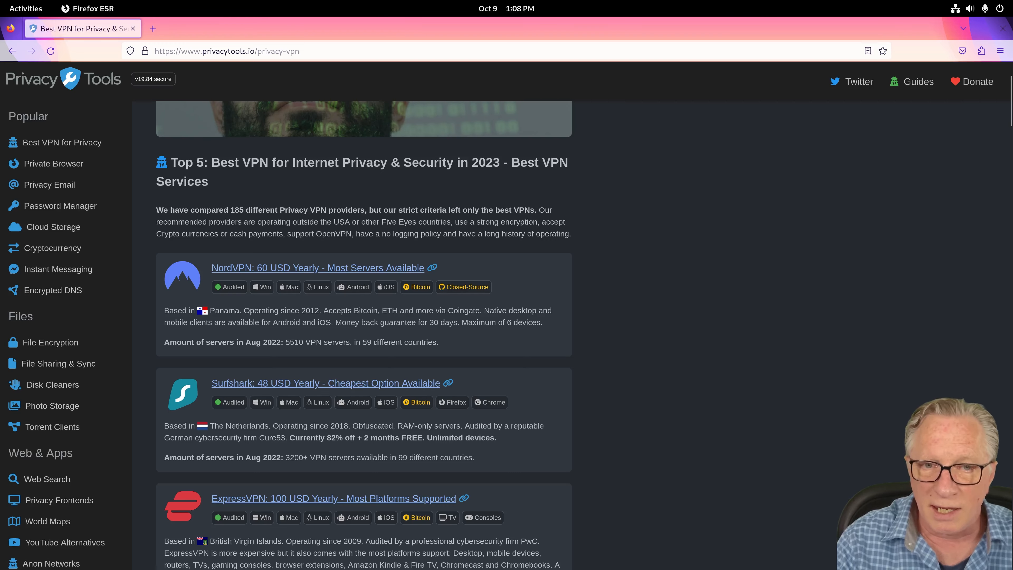
scroll(364, 335, down, 2)
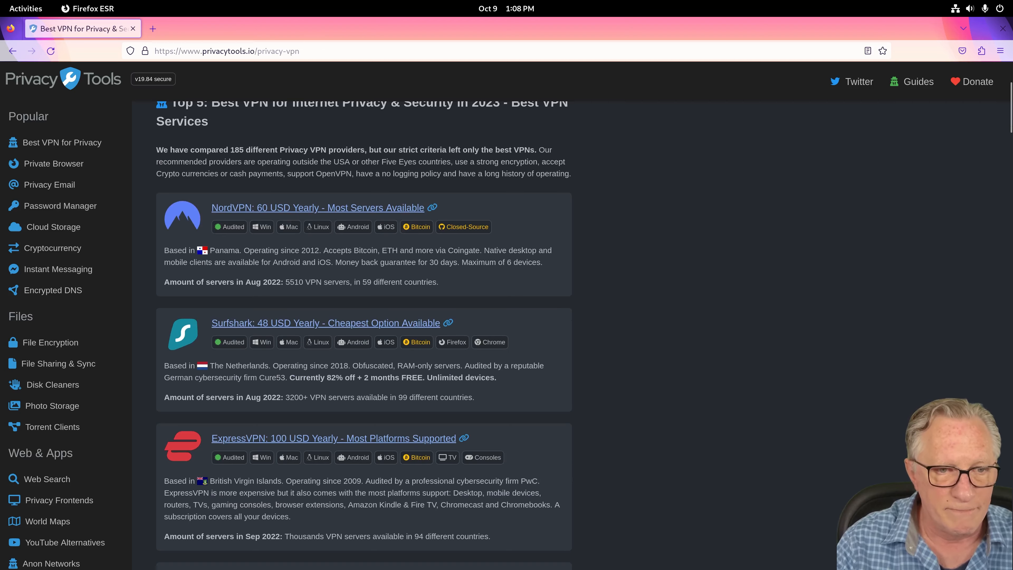
scroll(364, 331, down, 2)
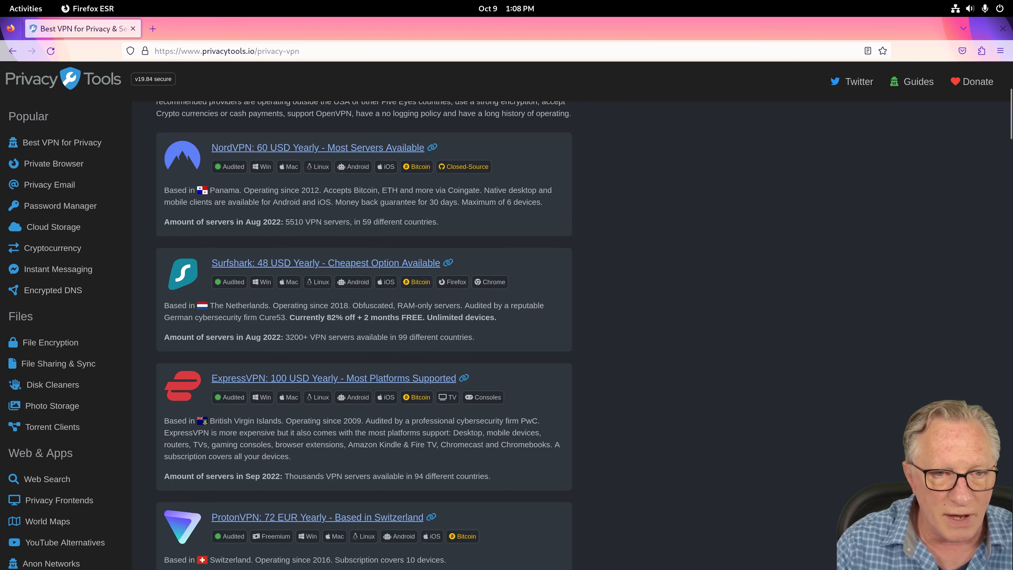
scroll(321, 312, down, 10)
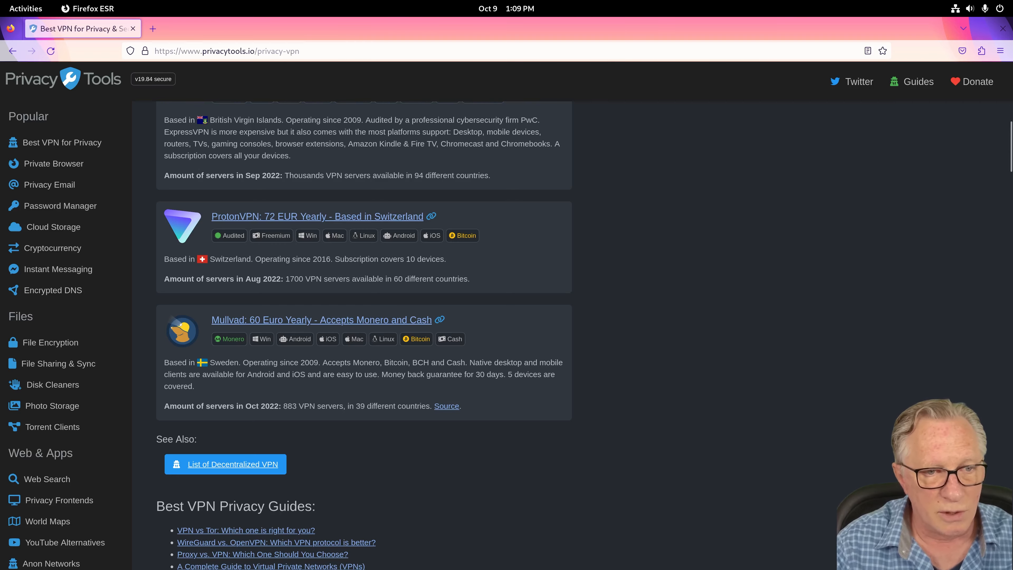
scroll(319, 321, up, 3)
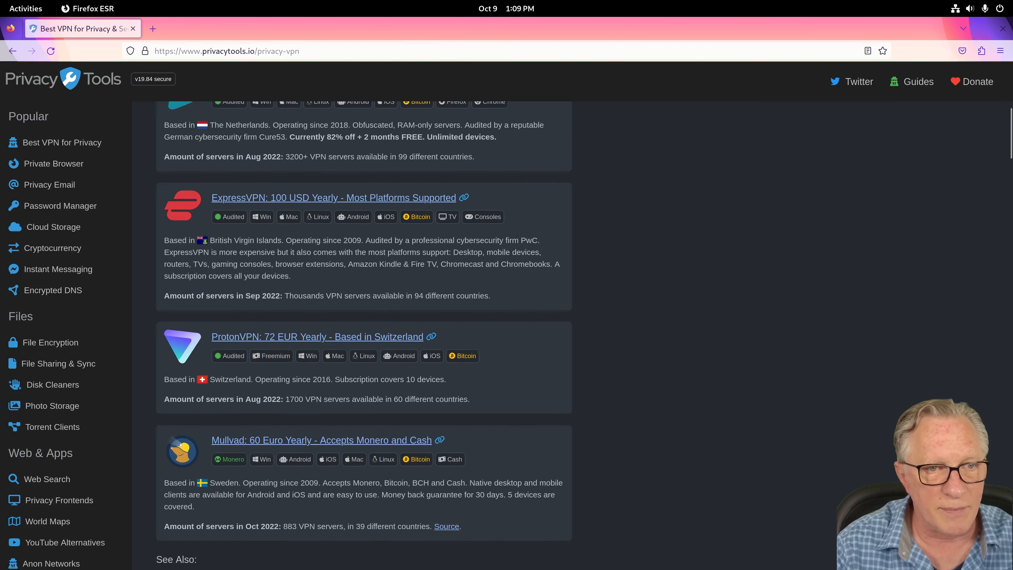
scroll(364, 335, up, 6)
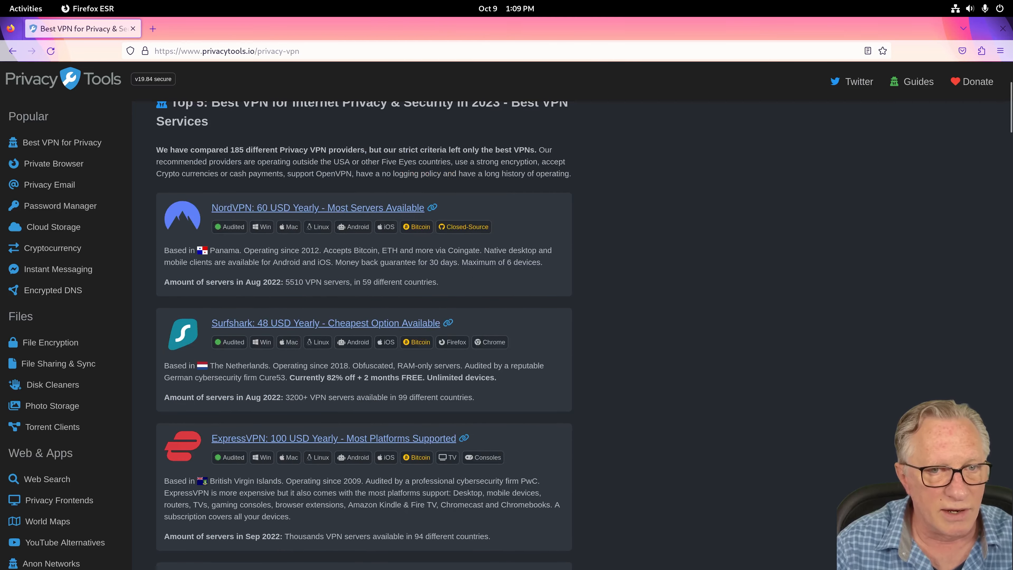
scroll(364, 336, down, 6)
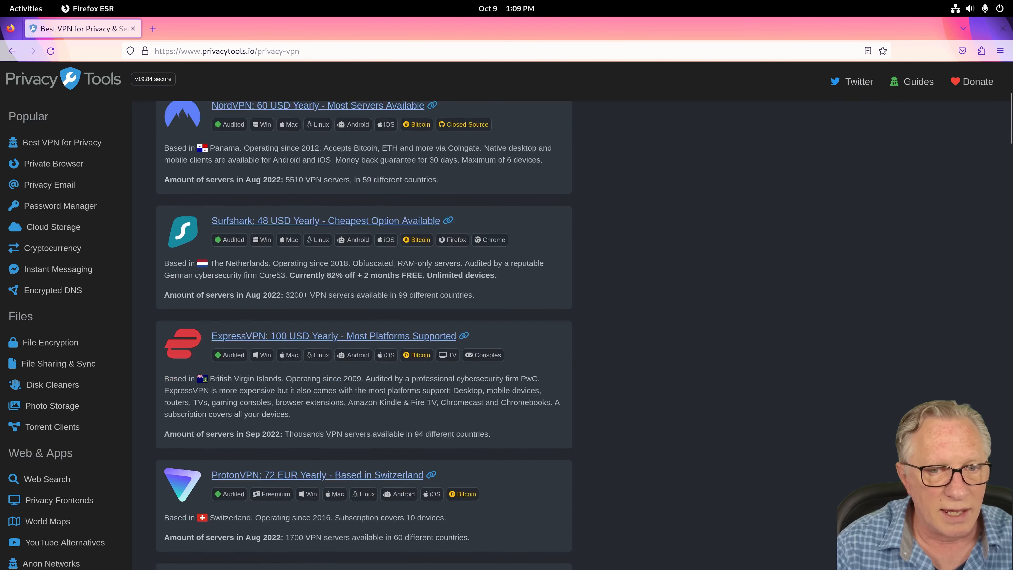
scroll(364, 336, down, 2)
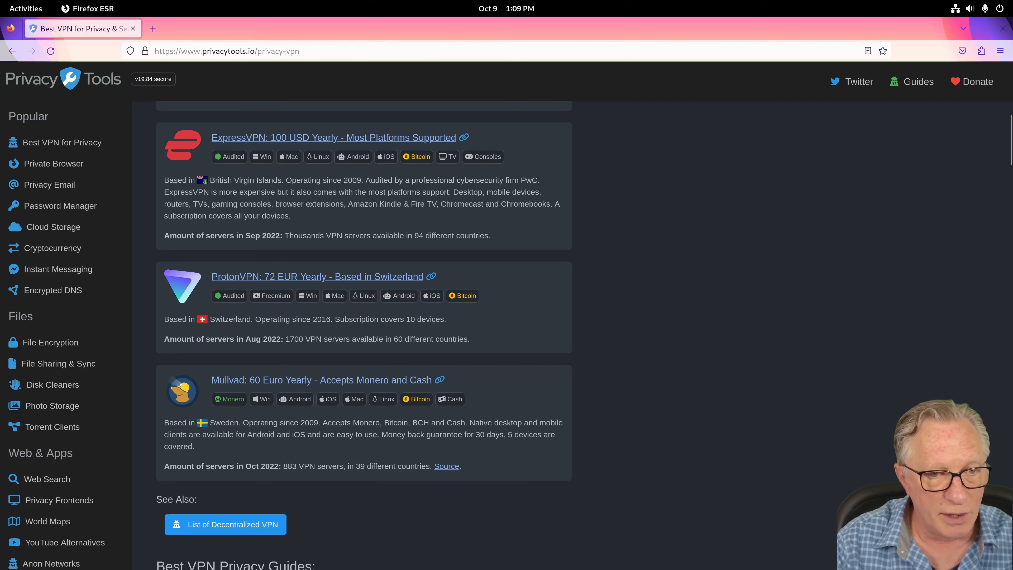
Open Mullvad's website from the VPN list and run its connection check for leaks.
click(322, 380)
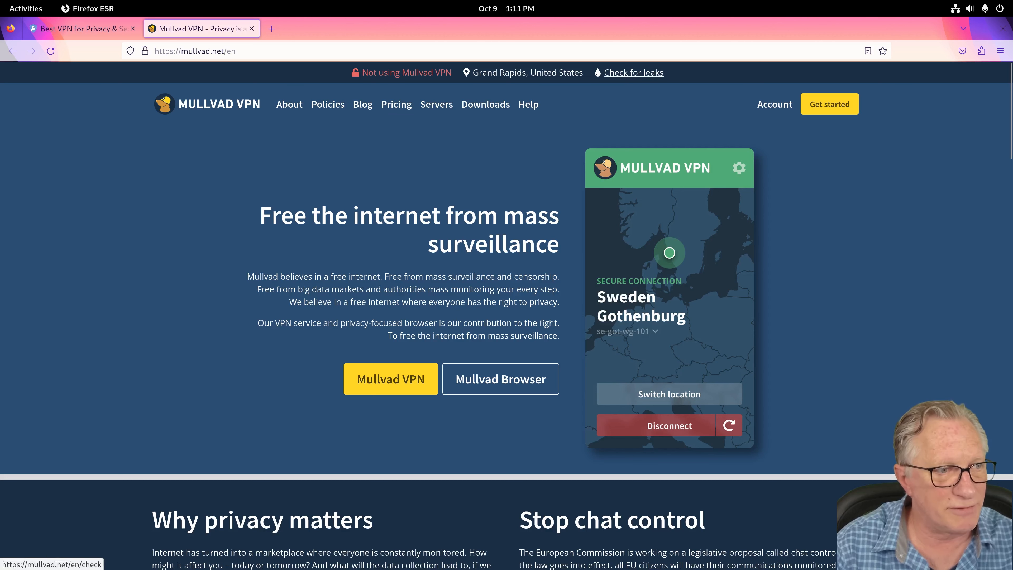
click(634, 72)
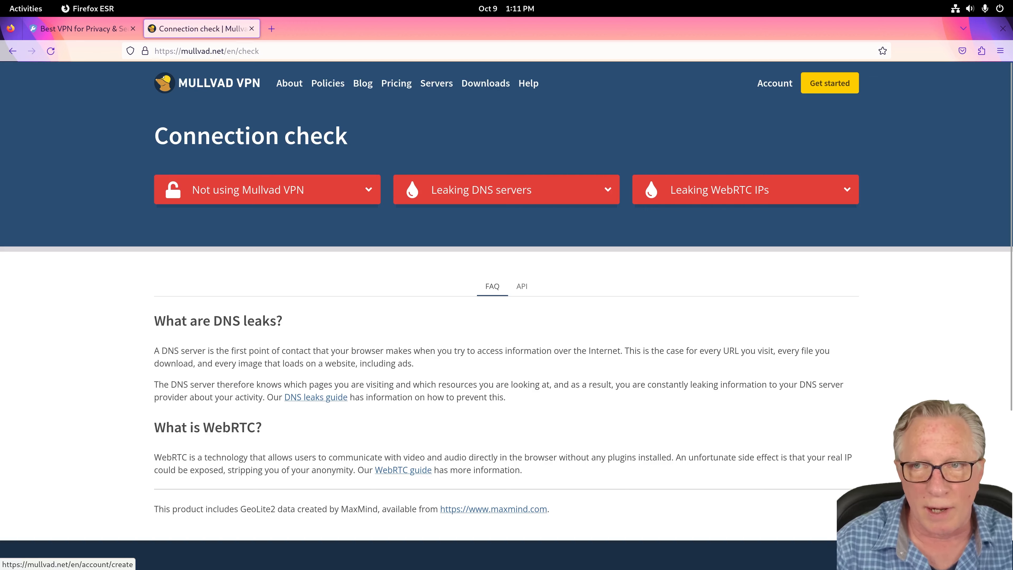
Generate a new Mullvad account number and paste a copy of it into a new text document.
click(830, 83)
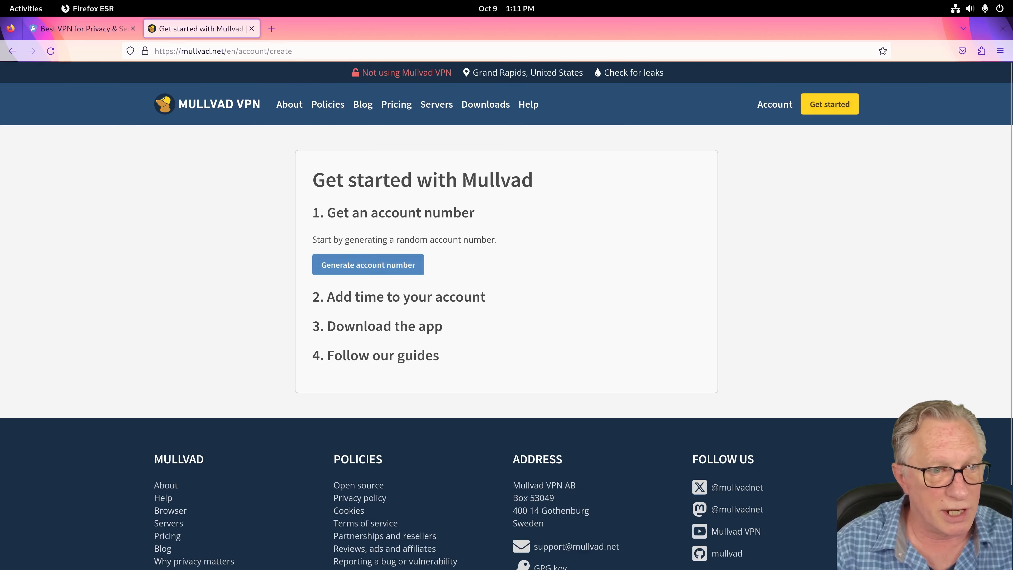
click(368, 265)
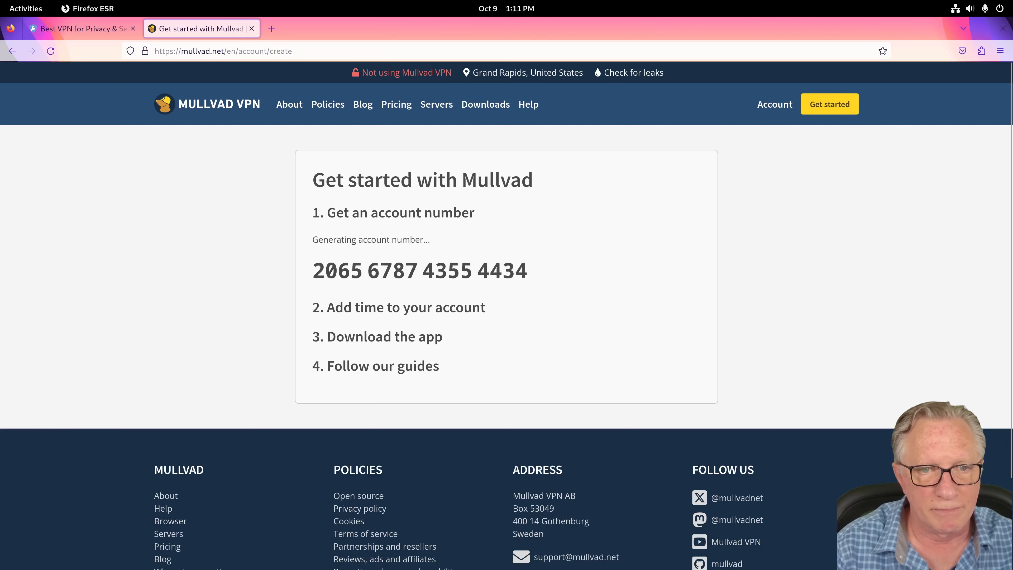
click(568, 270)
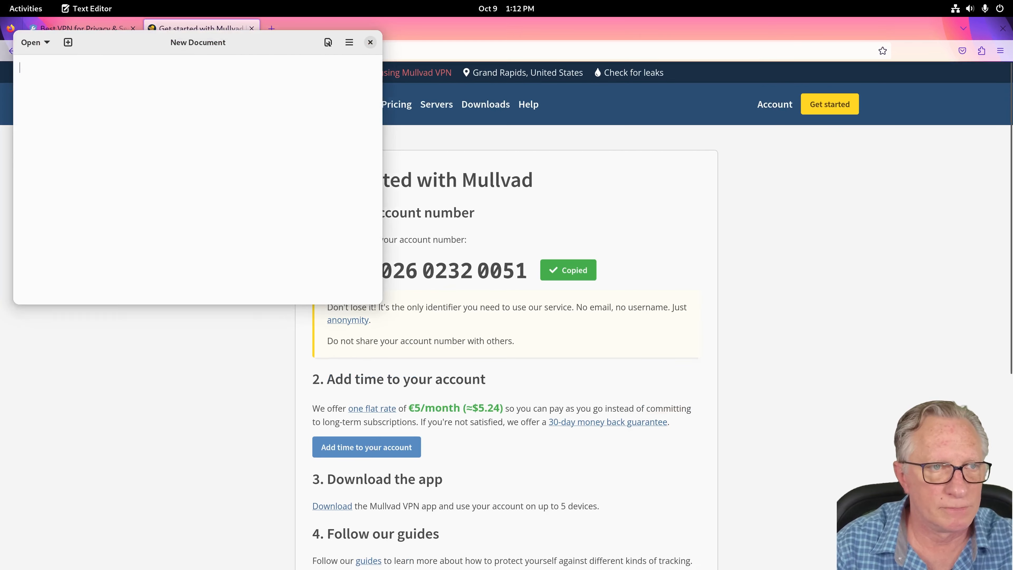
right_click(28, 69)
click(59, 115)
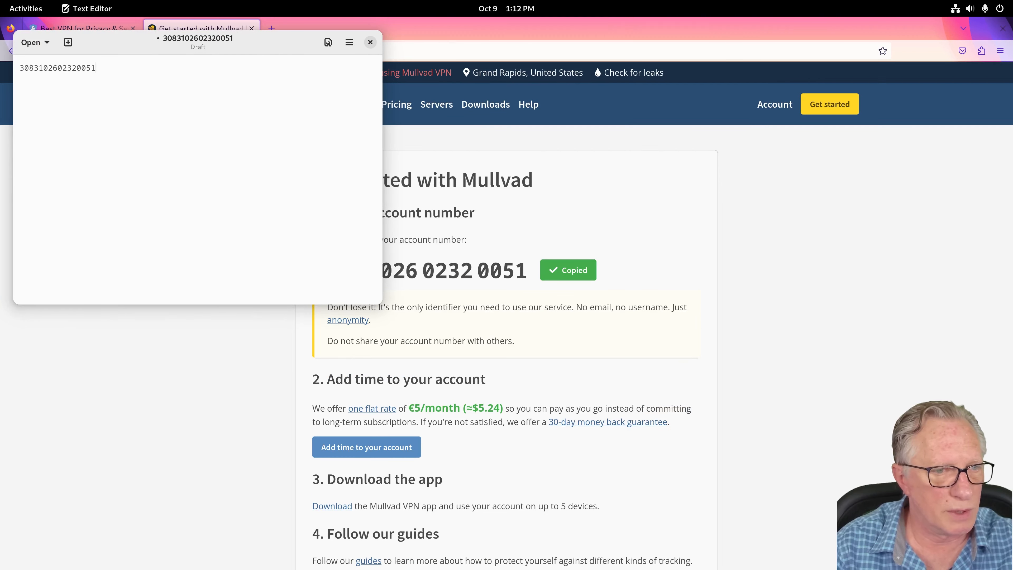
click(558, 371)
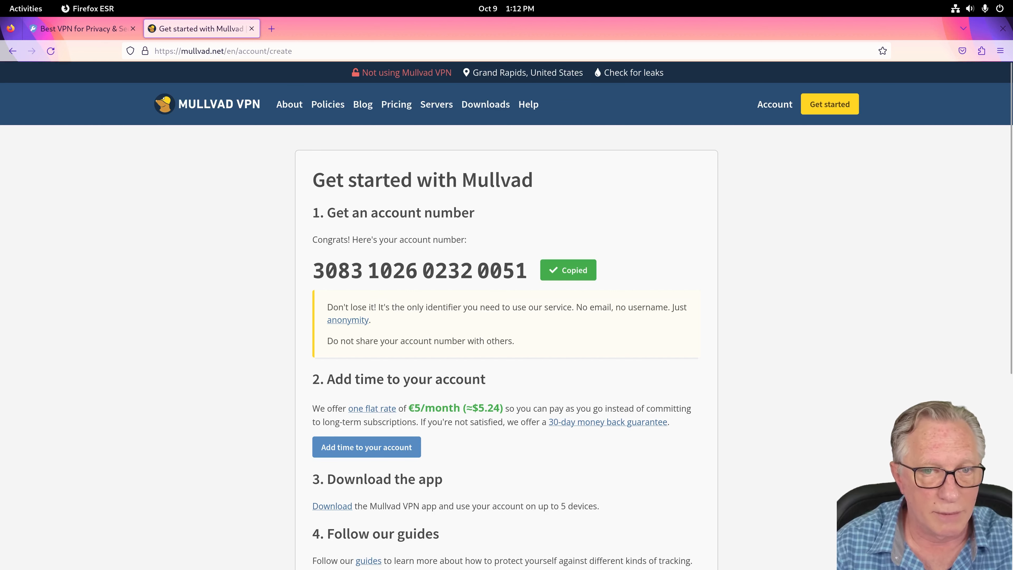
Create a one-time Monero payment address for adding account time and set the amount to 2 months (€9).
click(366, 447)
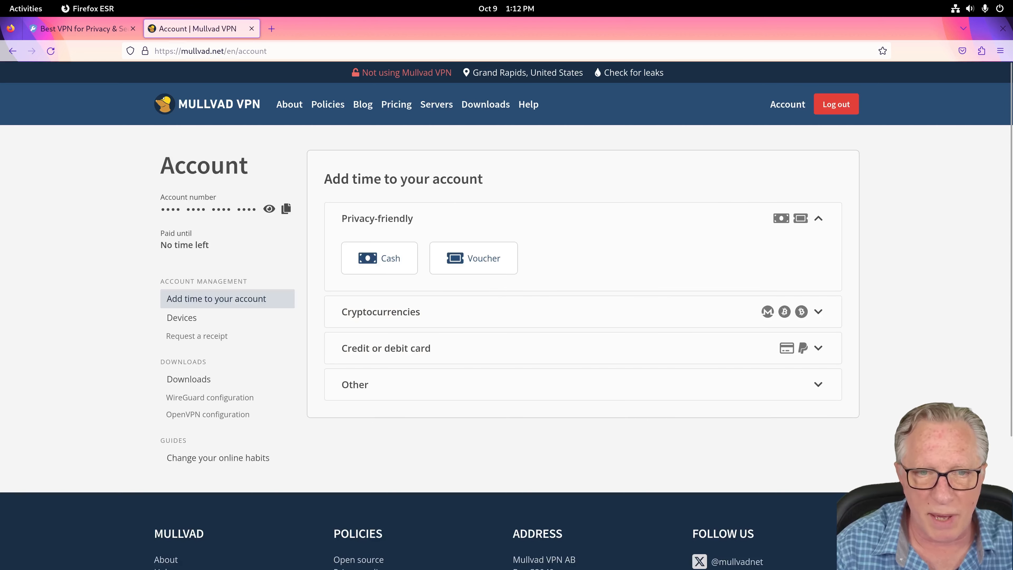
click(381, 312)
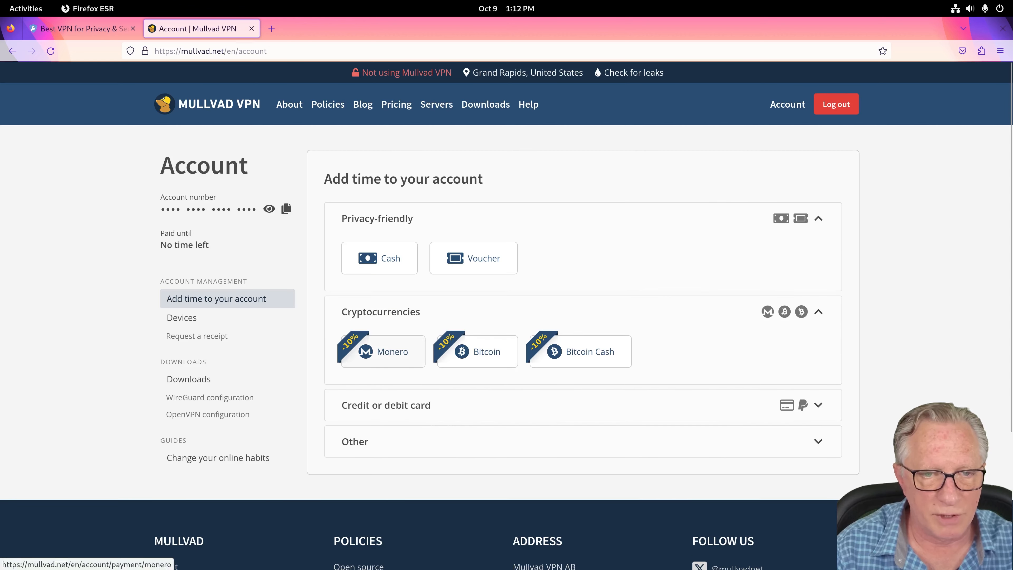
click(384, 352)
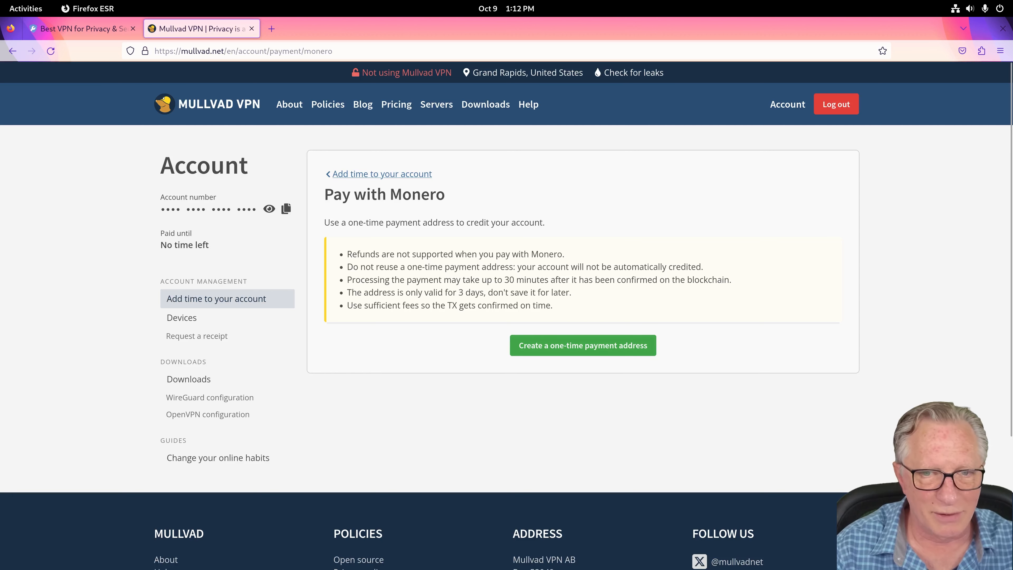
click(582, 345)
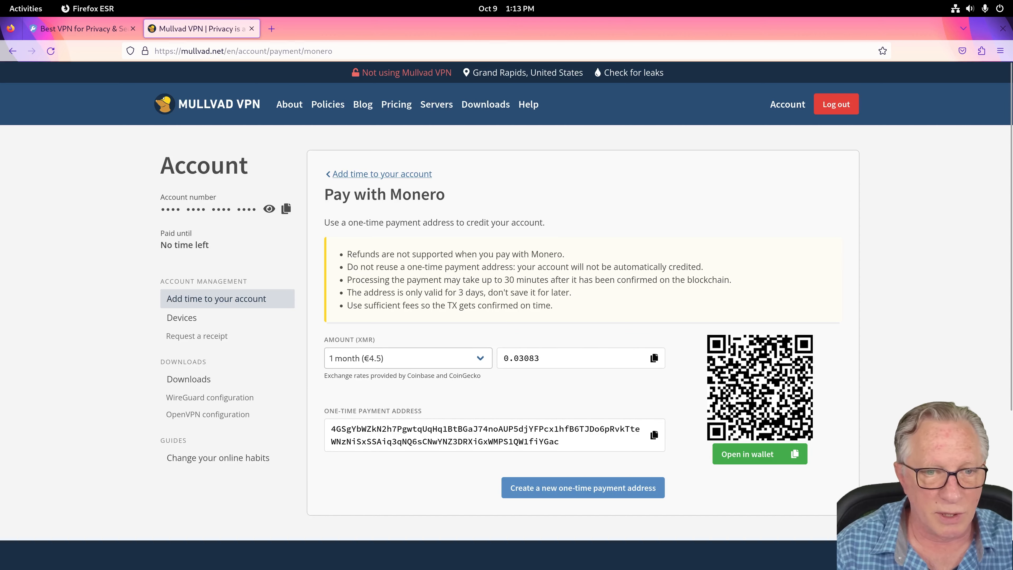
click(408, 358)
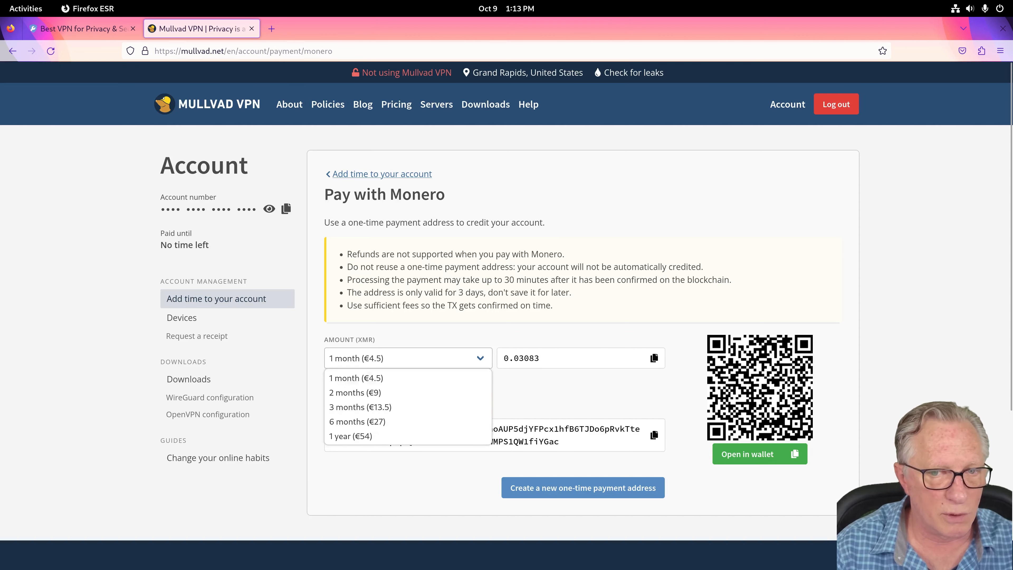
click(399, 393)
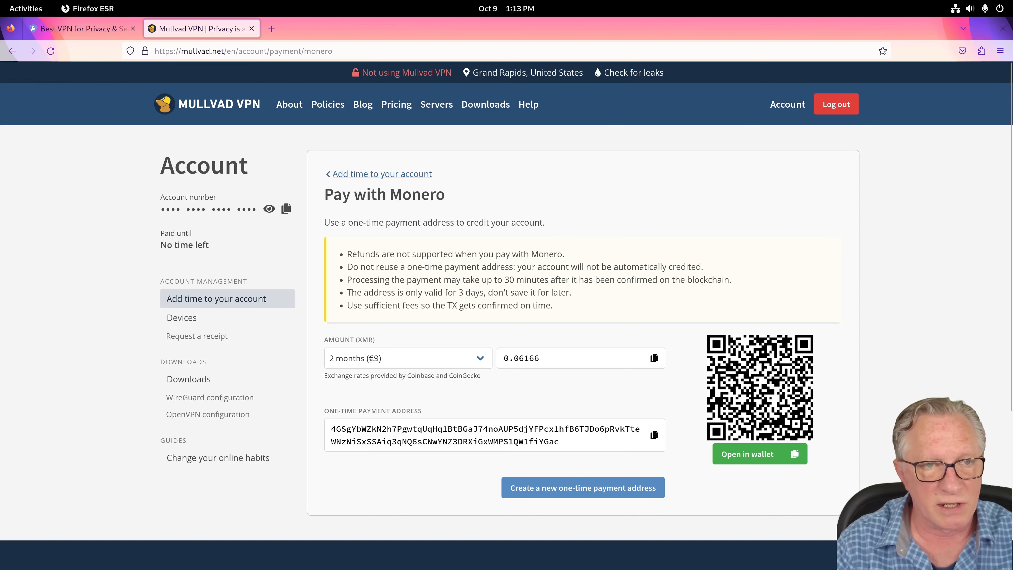
Return to the privacytools.io VPN list and review the recommended services and their accepted payment types again.
key(ctrl+Tab)
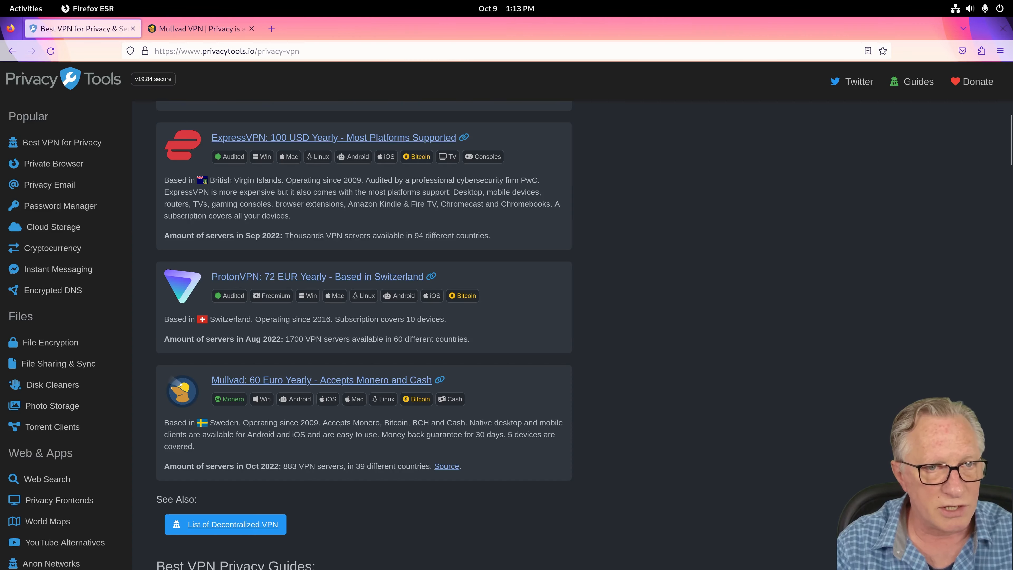
scroll(363, 319, up, 4)
scroll(364, 335, up, 7)
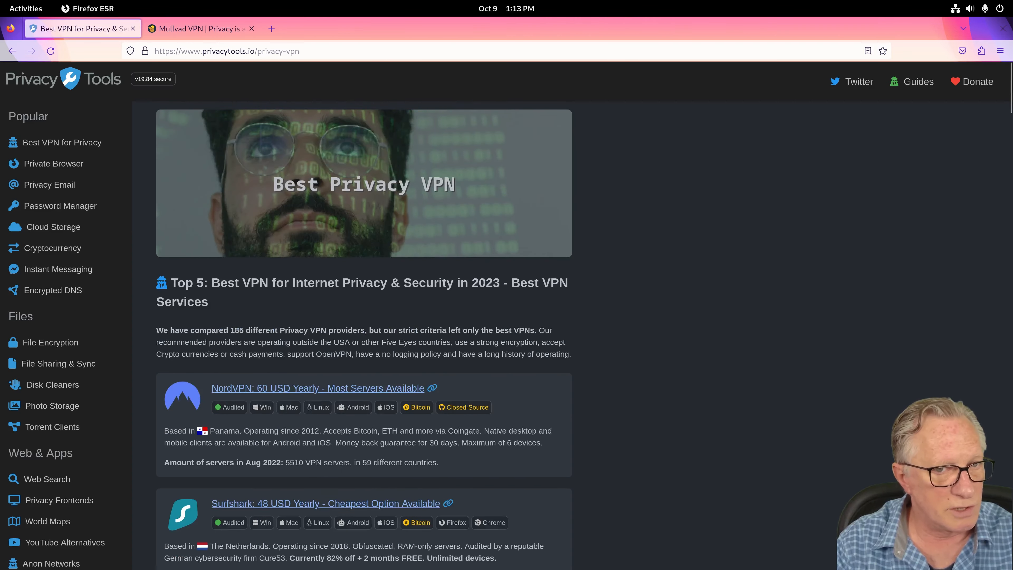
scroll(364, 335, down, 20)
scroll(364, 336, up, 20)
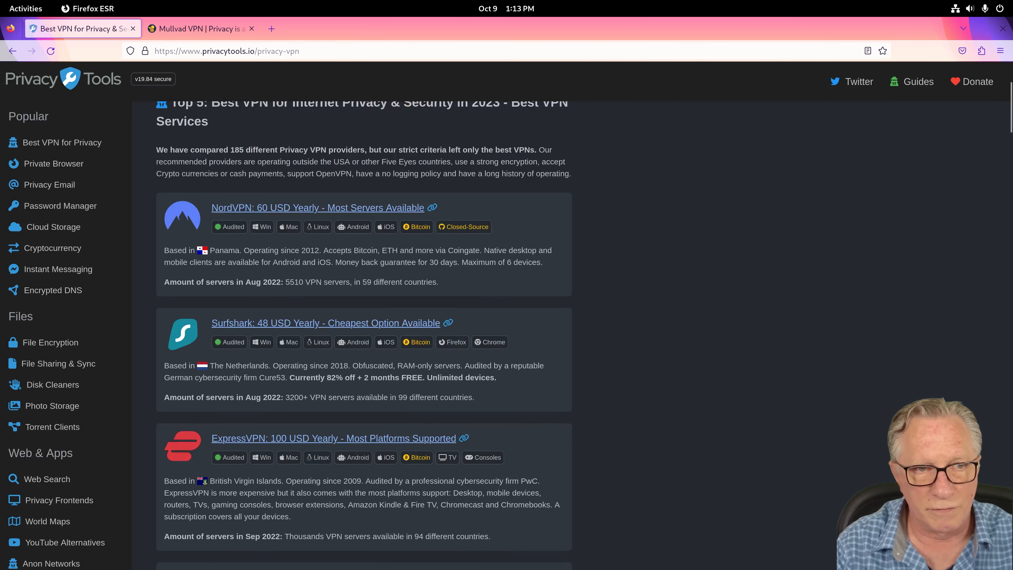
scroll(319, 380, down, 7)
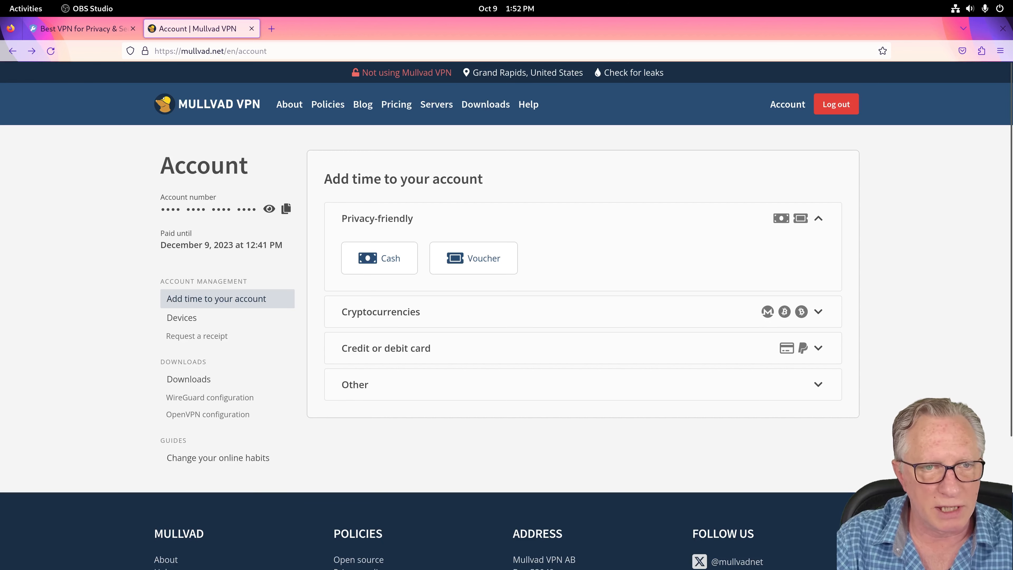
Download the Mullvad VPN .deb package for Linux and show the file in the Downloads folder.
key(alt+Tab)
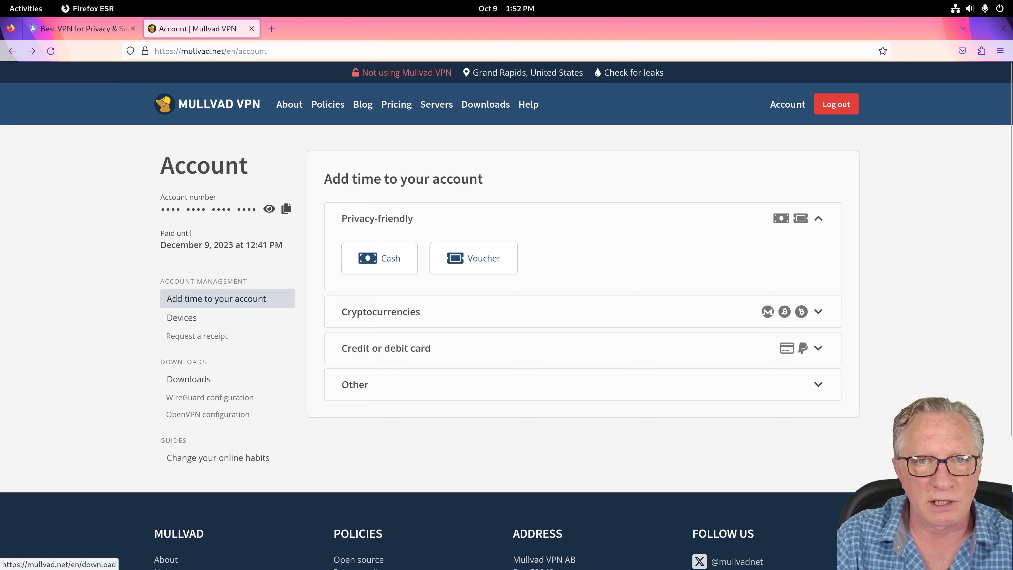
click(485, 104)
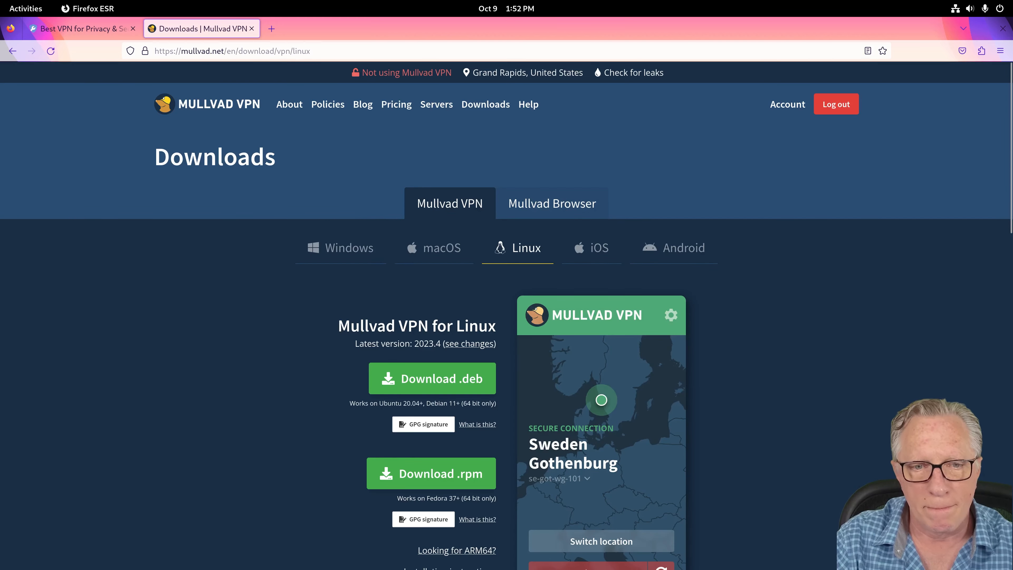
scroll(439, 260, down, 3)
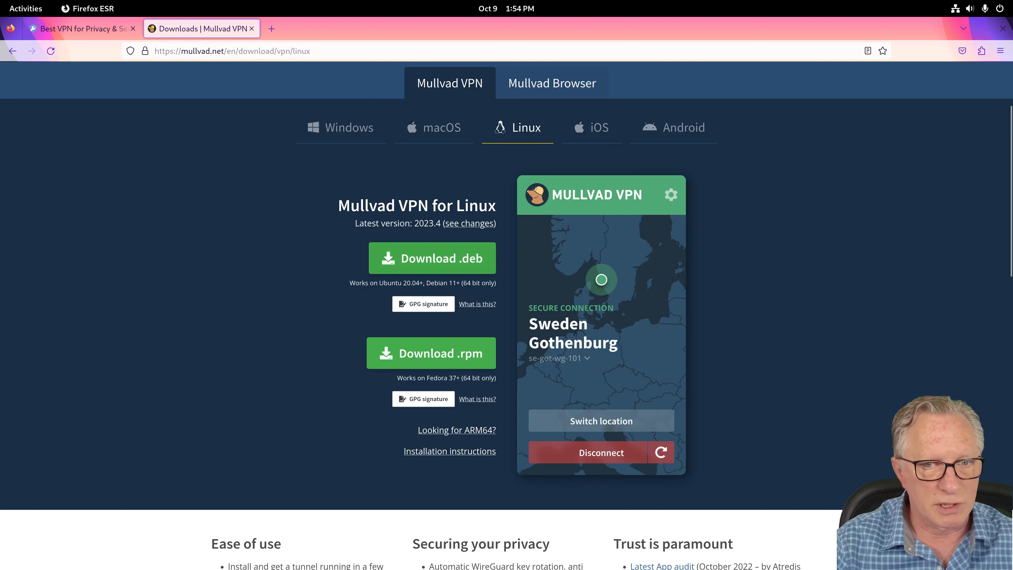
click(432, 259)
click(955, 81)
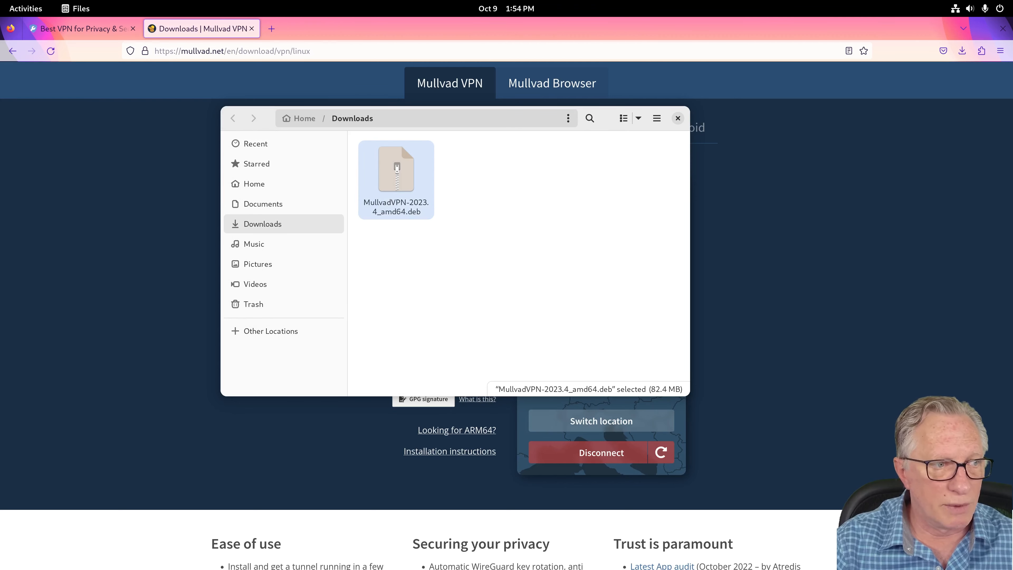
Install the downloaded MullvadVPN-2023.4_amd64.deb package with Software Install, authenticating with the user's account password.
right_click(396, 170)
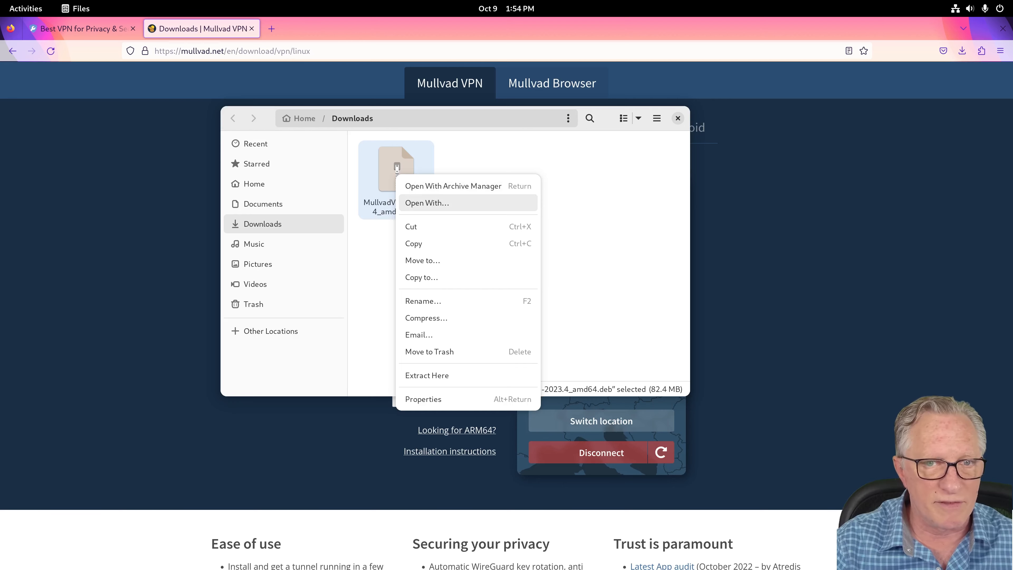
key(Return)
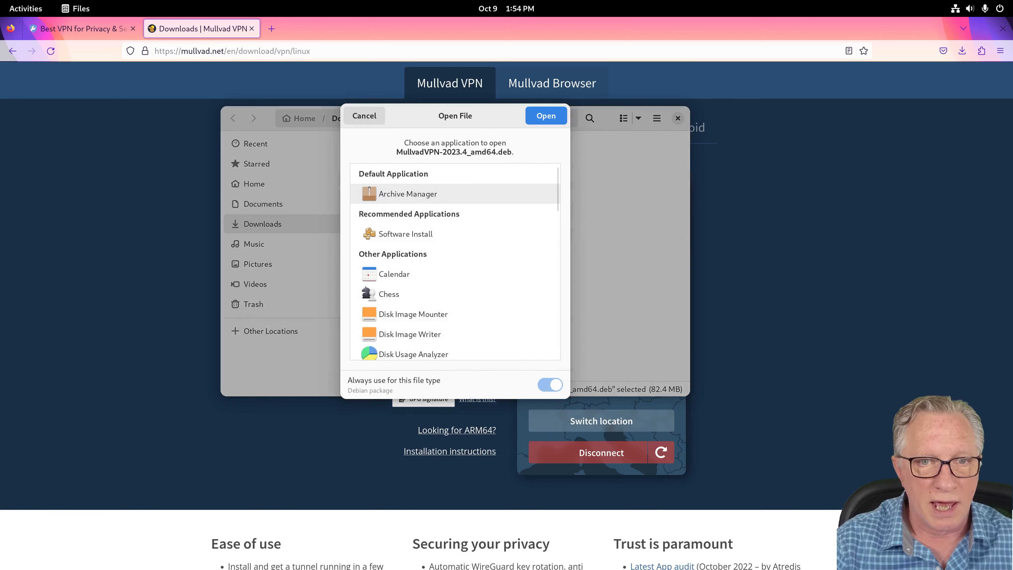
click(406, 235)
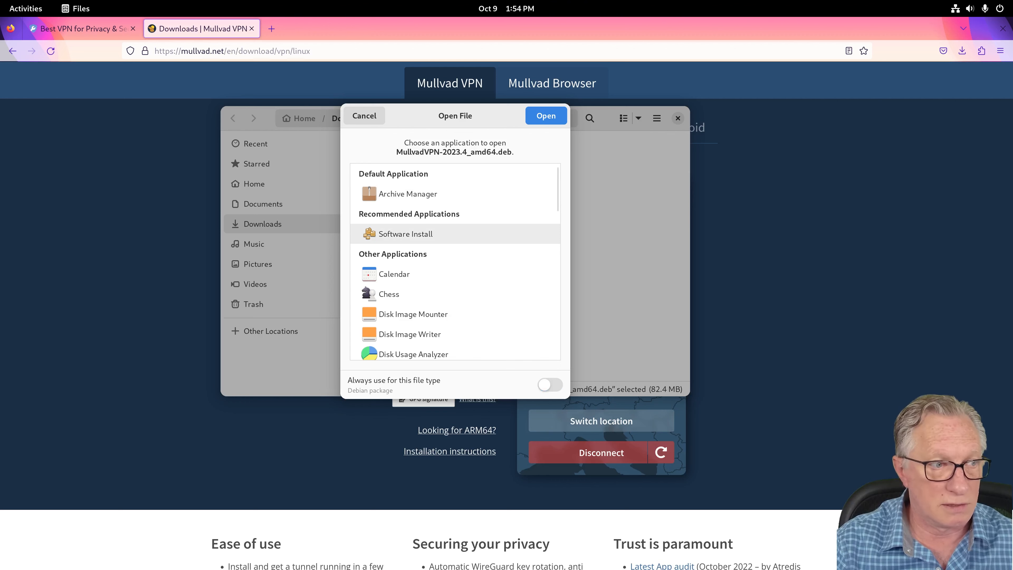
click(546, 116)
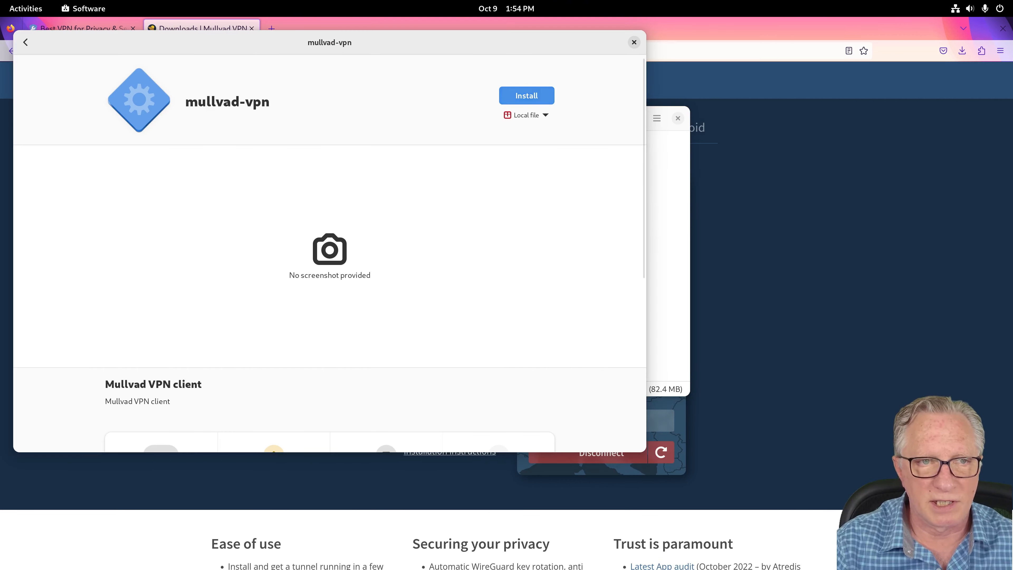
click(527, 96)
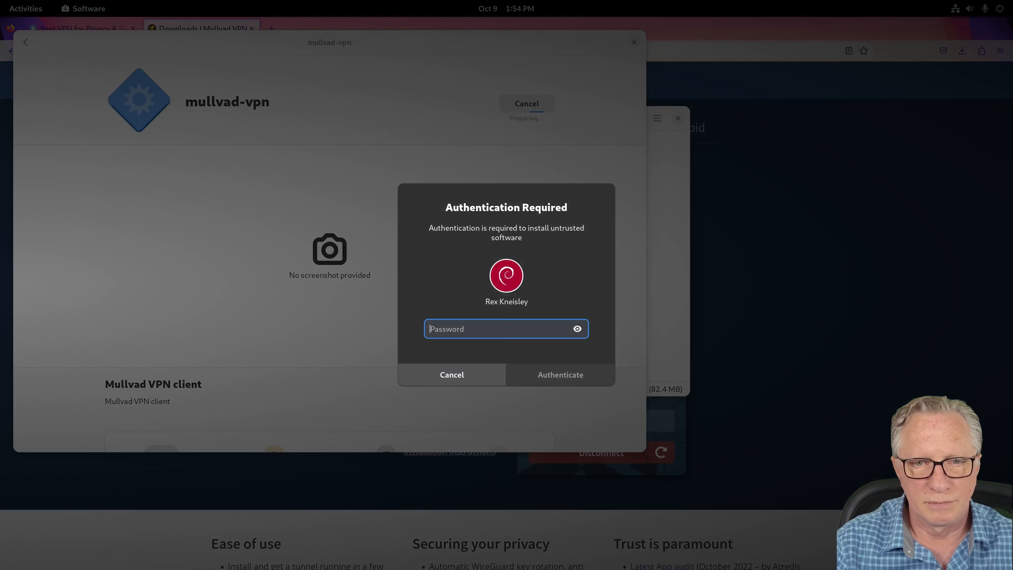
key(Return)
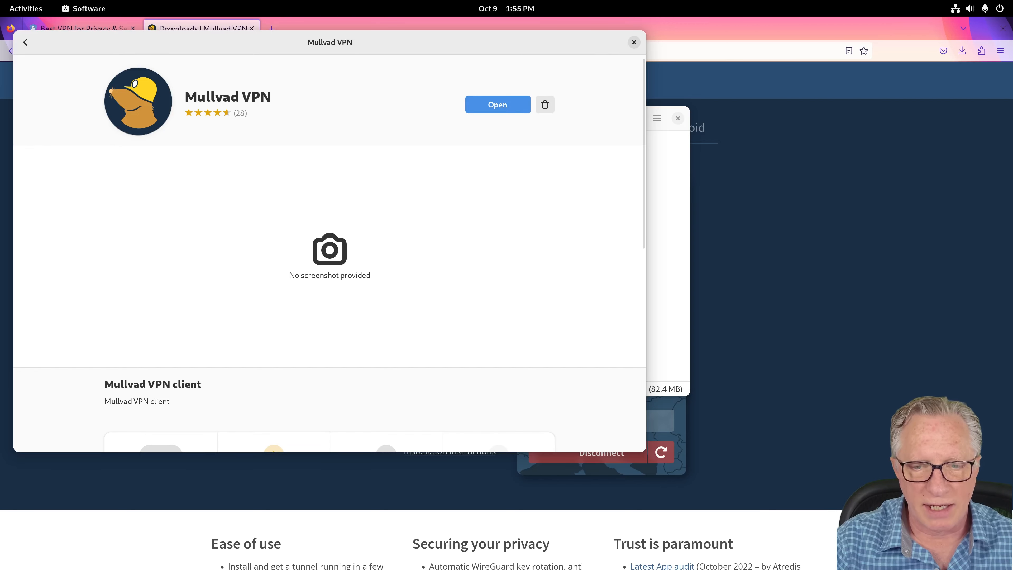
Find Mullvad VPN among the installed applications and pin it to the dash.
click(25, 9)
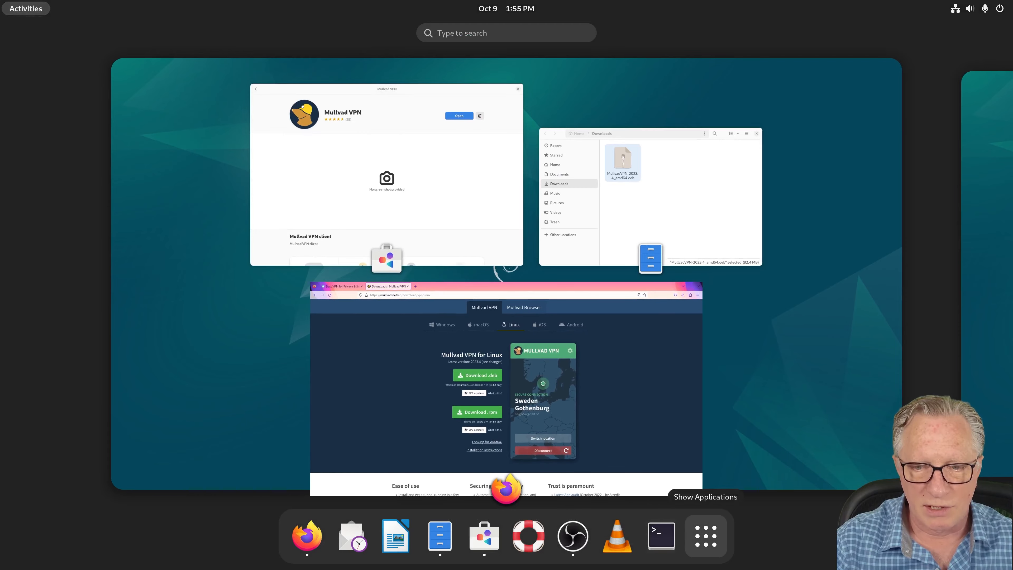
click(705, 536)
scroll(756, 411, down, 1)
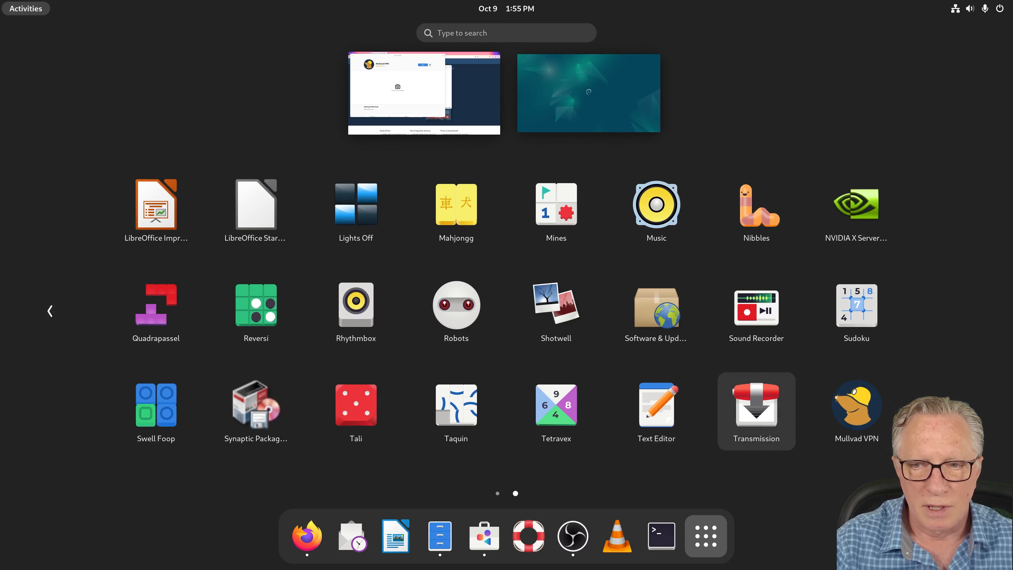
right_click(857, 407)
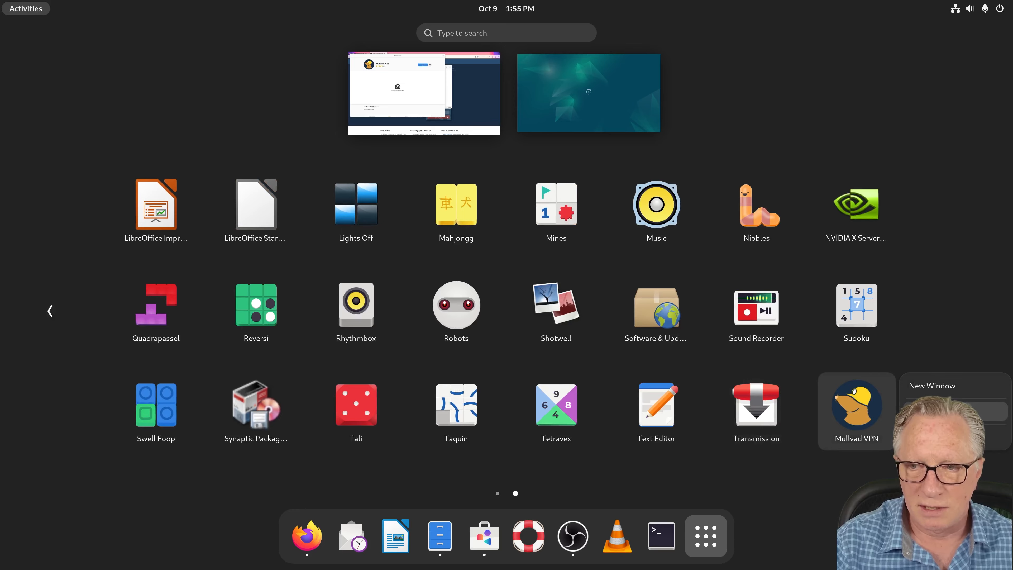
click(957, 411)
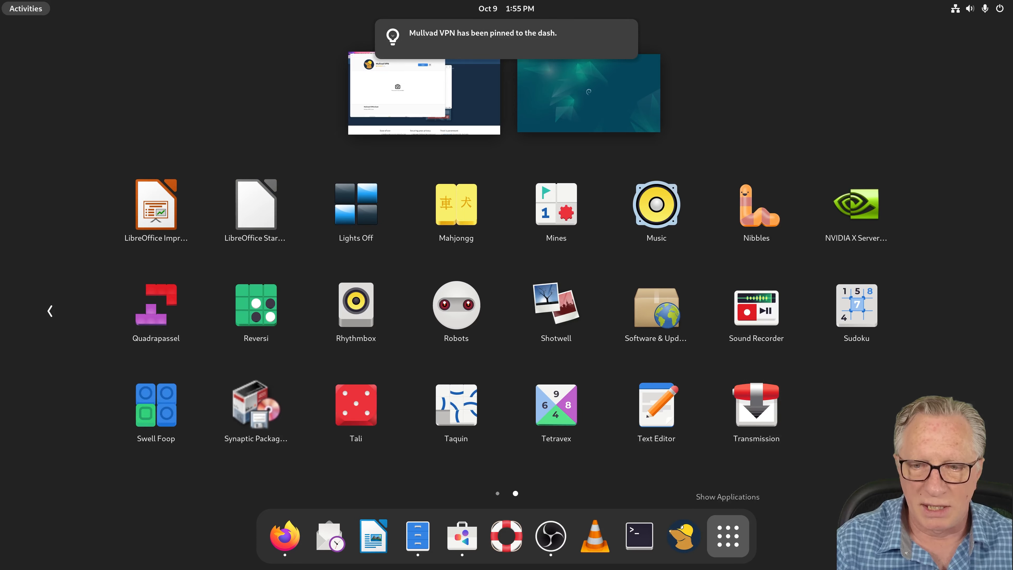
click(728, 536)
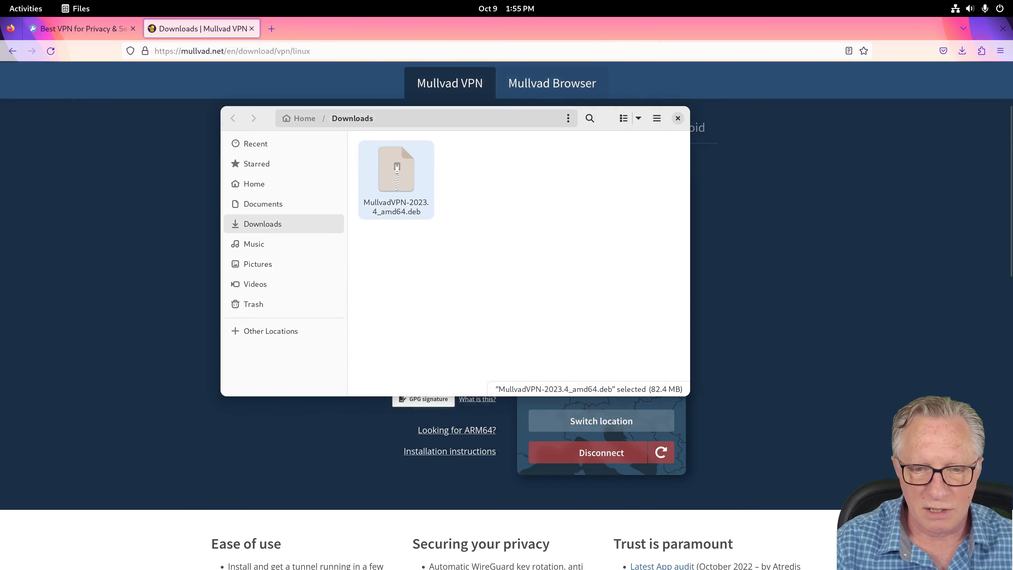
Launch Mullvad VPN and log in with the Mullvad account number.
click(26, 8)
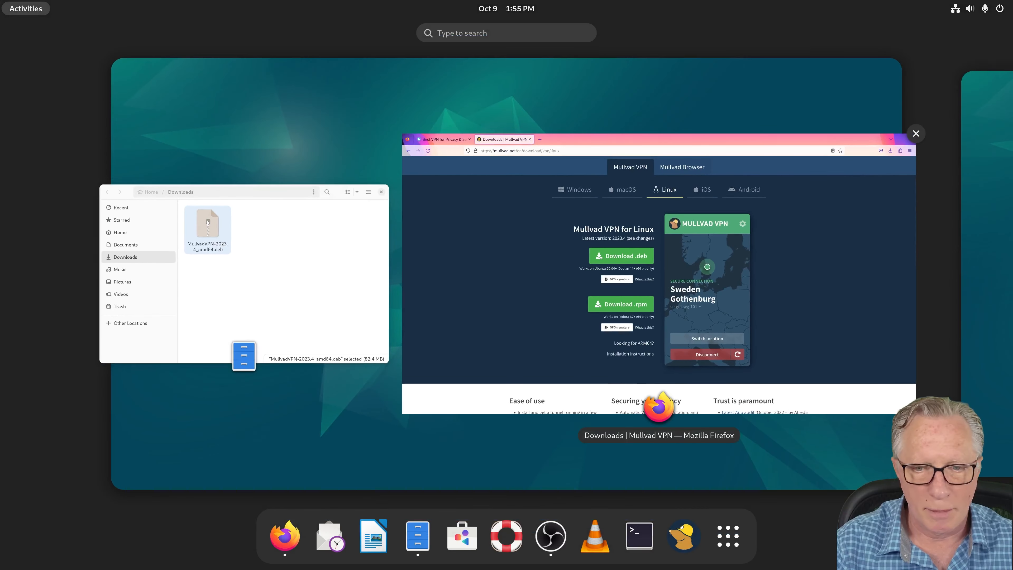
key(Escape)
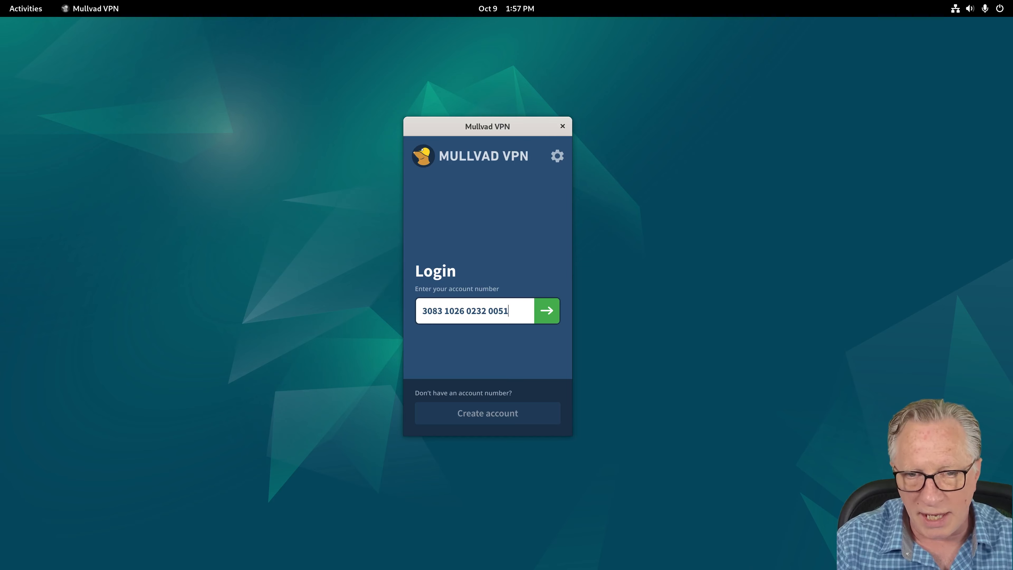
key(Return)
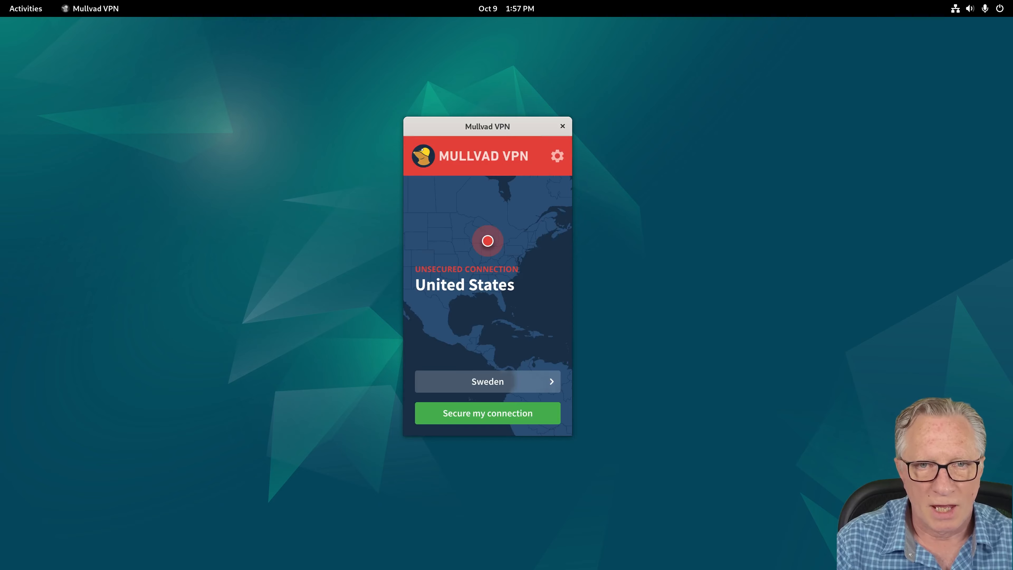
Check the remaining account time in the Mullvad VPN settings and view the list of selectable server locations.
click(557, 156)
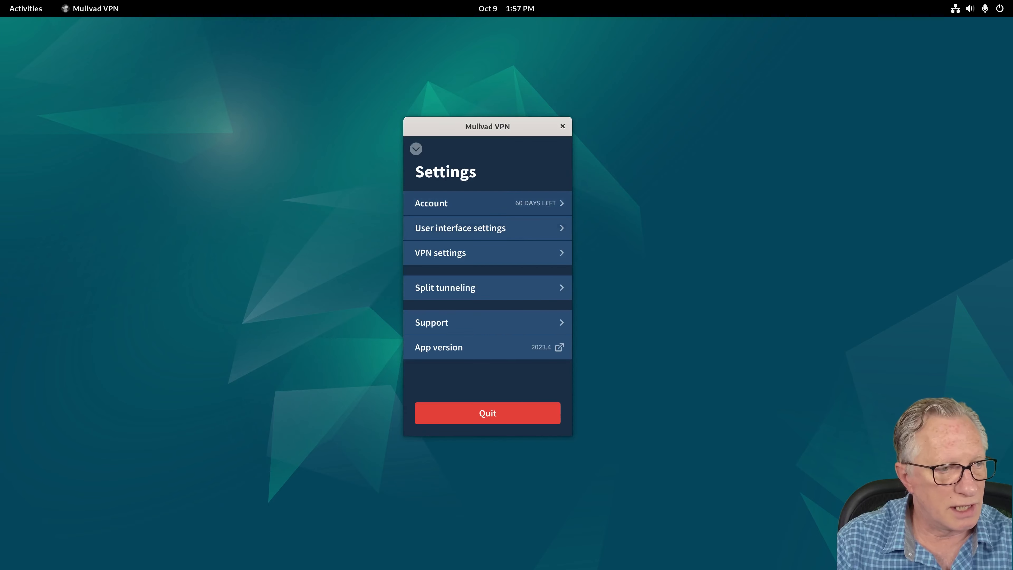
key(Escape)
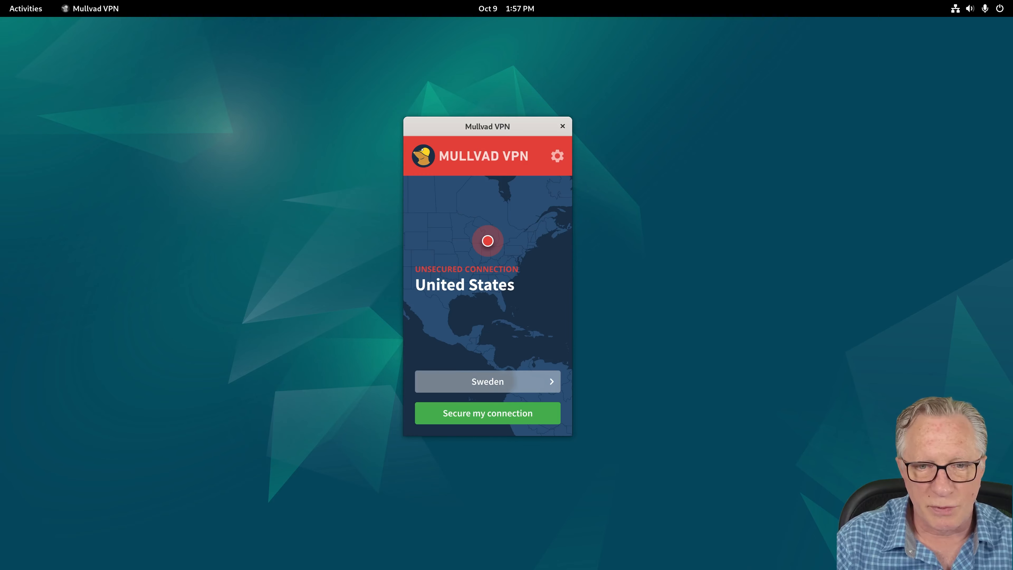
click(552, 382)
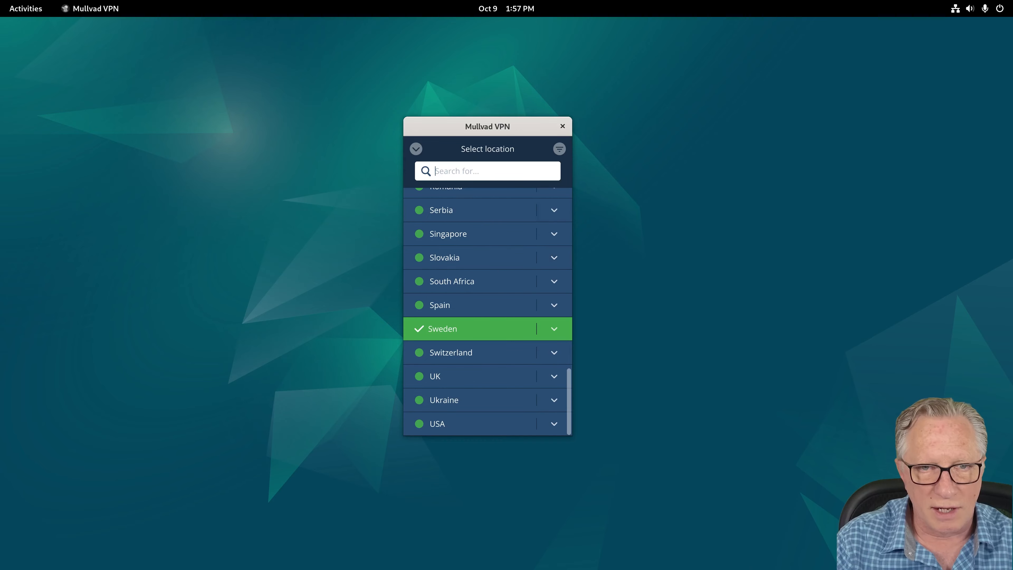
click(416, 149)
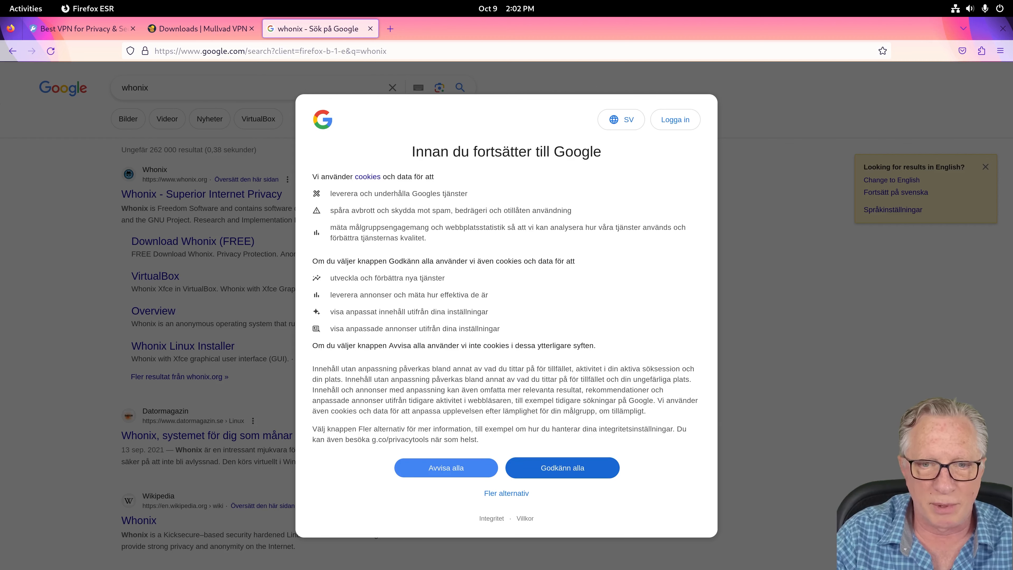
Accept Google's cookies in the browser, open the Whonix website from the results and go to its VirtualBox download page.
click(563, 468)
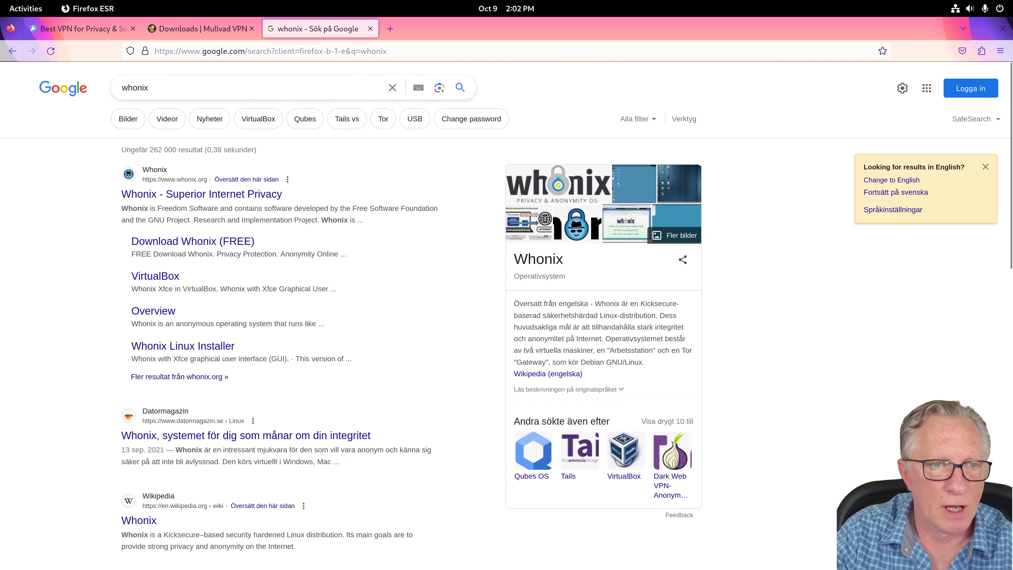
click(239, 194)
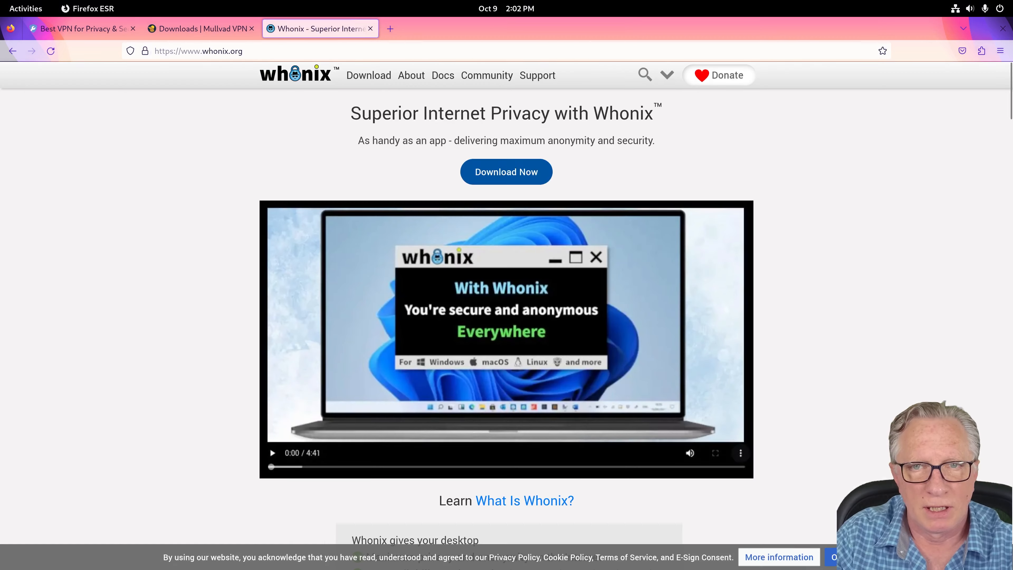
click(506, 172)
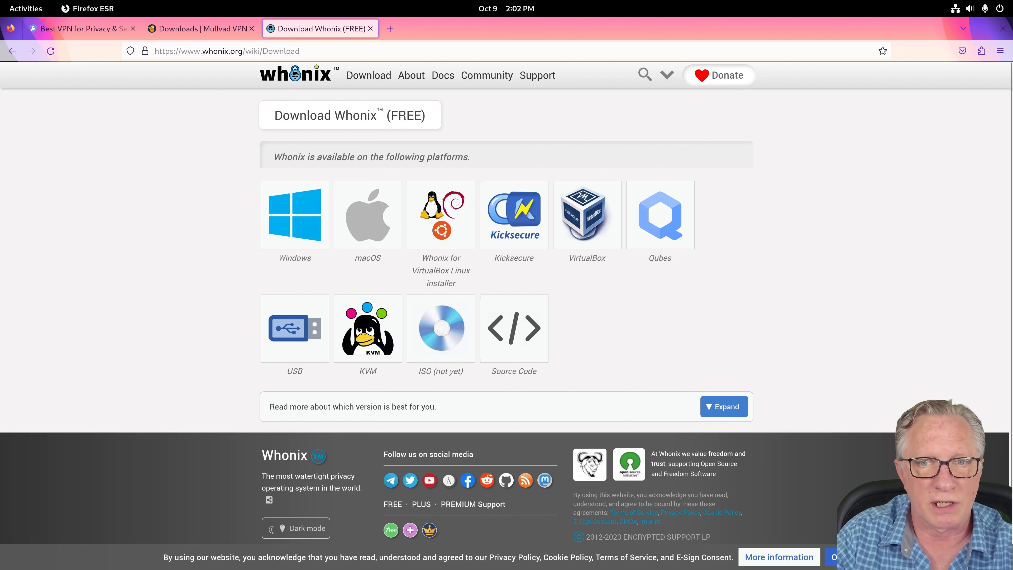
click(586, 216)
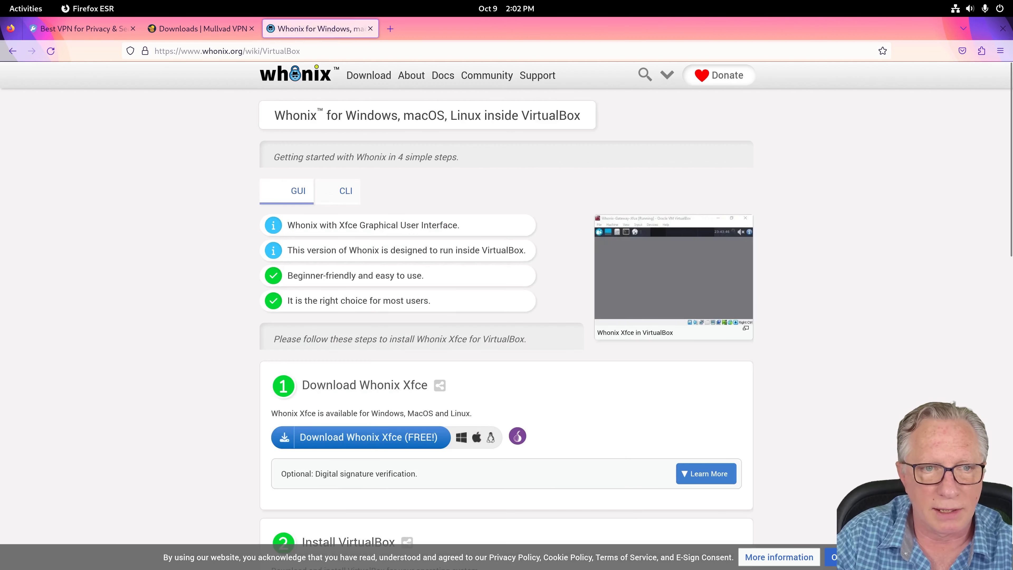
Review the optional digital signature verification details, download the Whonix Xfce .ova image for VirtualBox and show the file in its folder.
scroll(507, 316, down, 2)
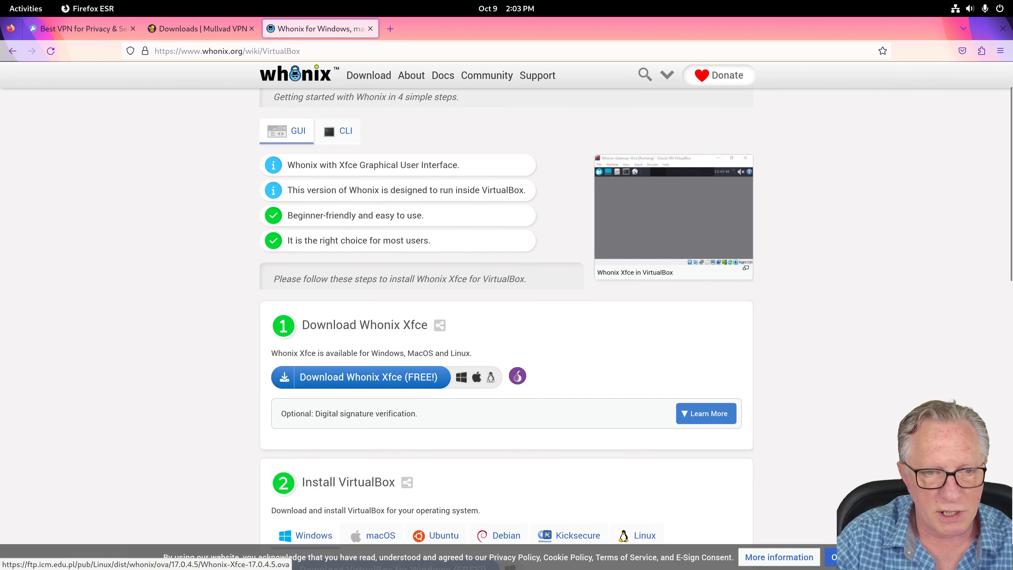
scroll(361, 377, down, 4)
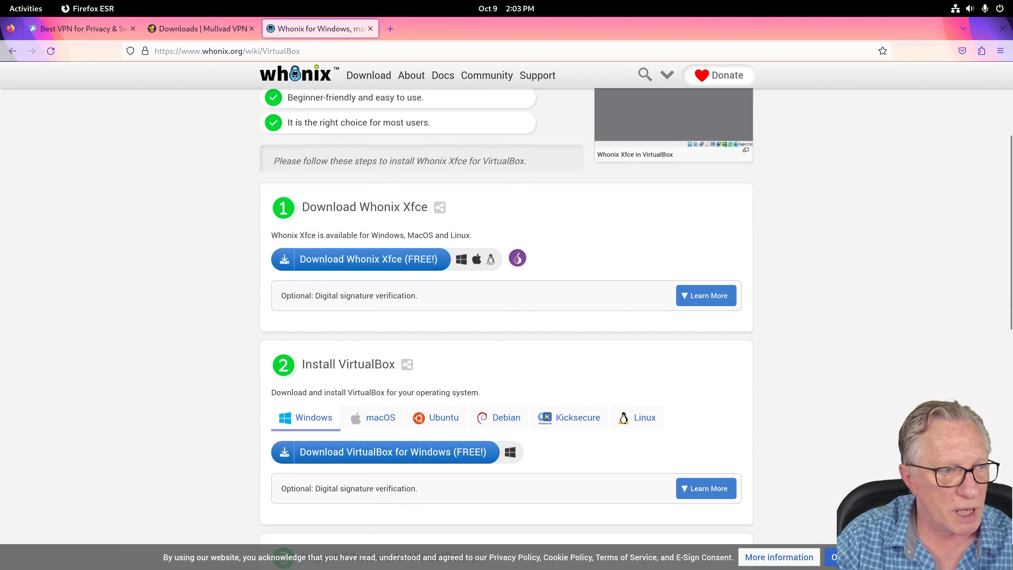
scroll(506, 327, up, 2)
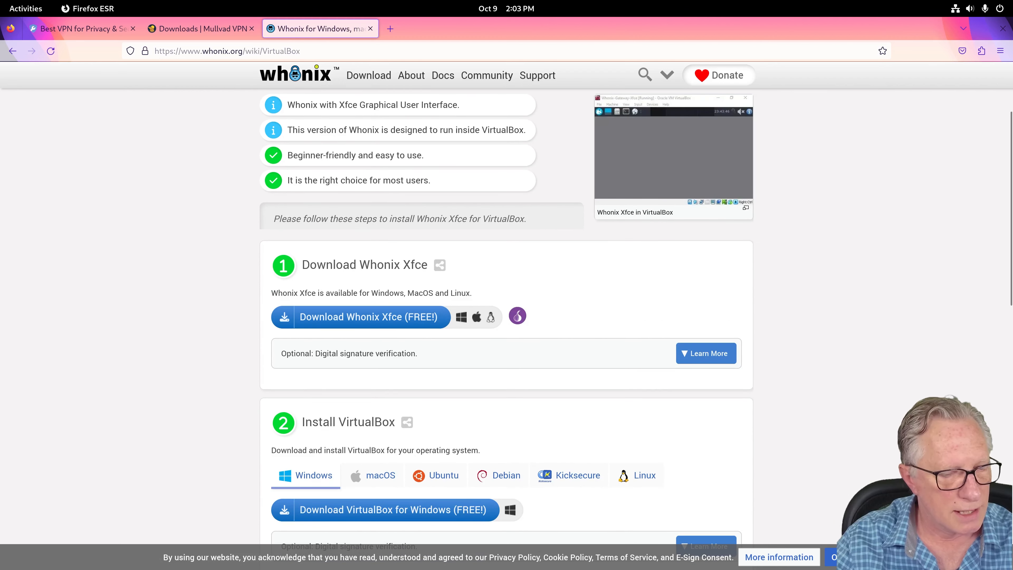
click(706, 353)
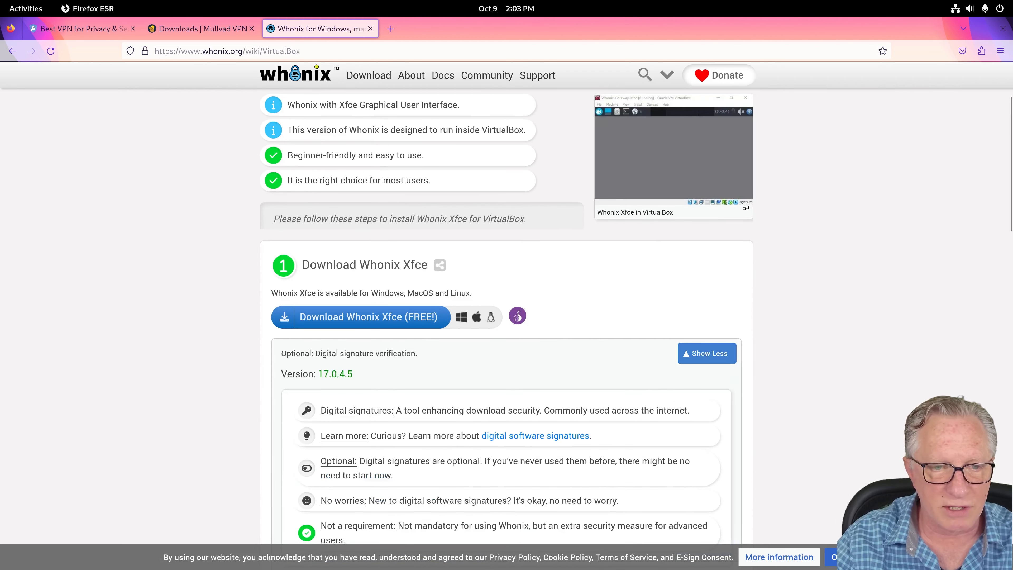
scroll(536, 377, down, 1)
scroll(536, 377, up, 3)
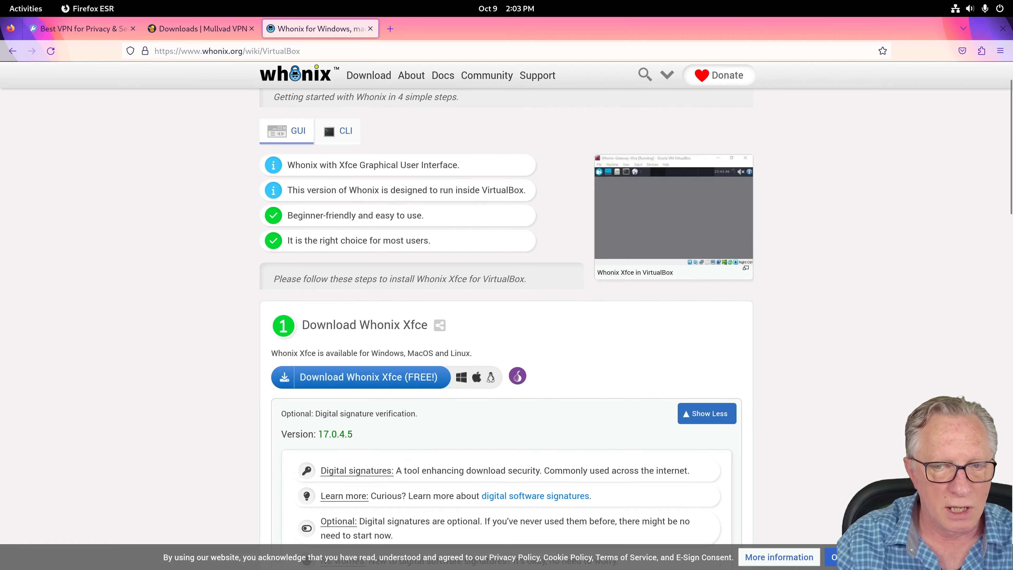
click(706, 414)
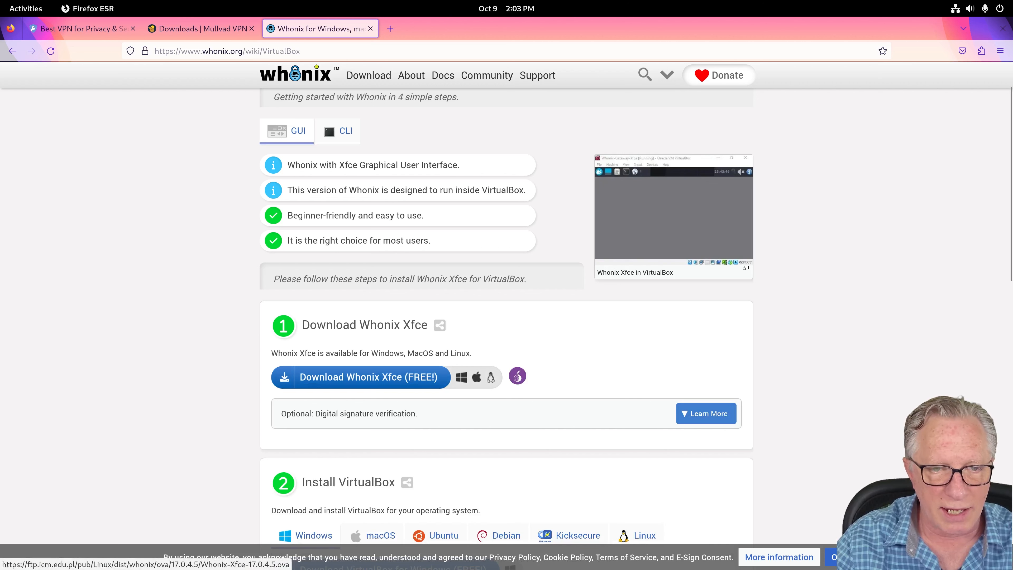
click(361, 377)
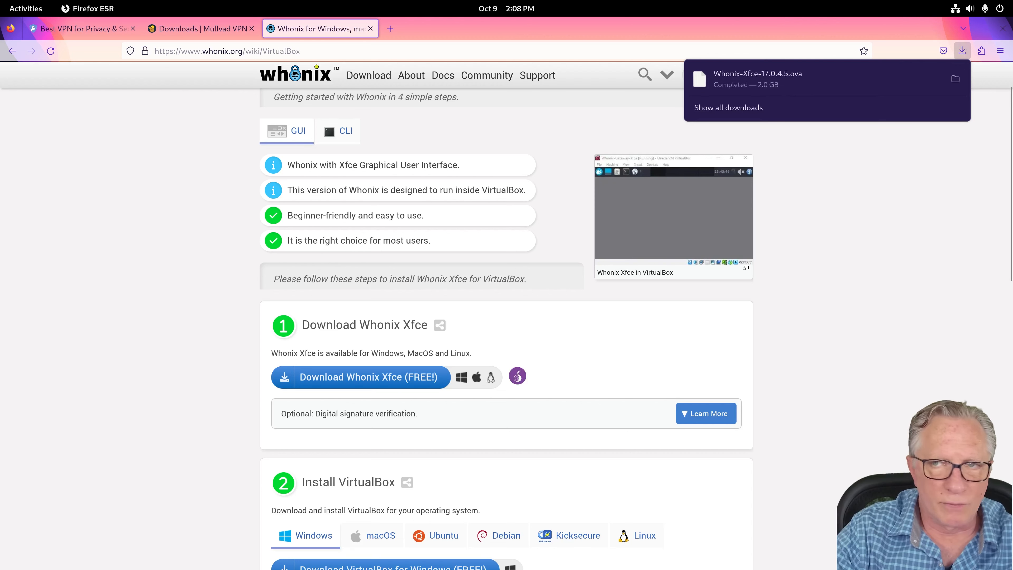
click(956, 78)
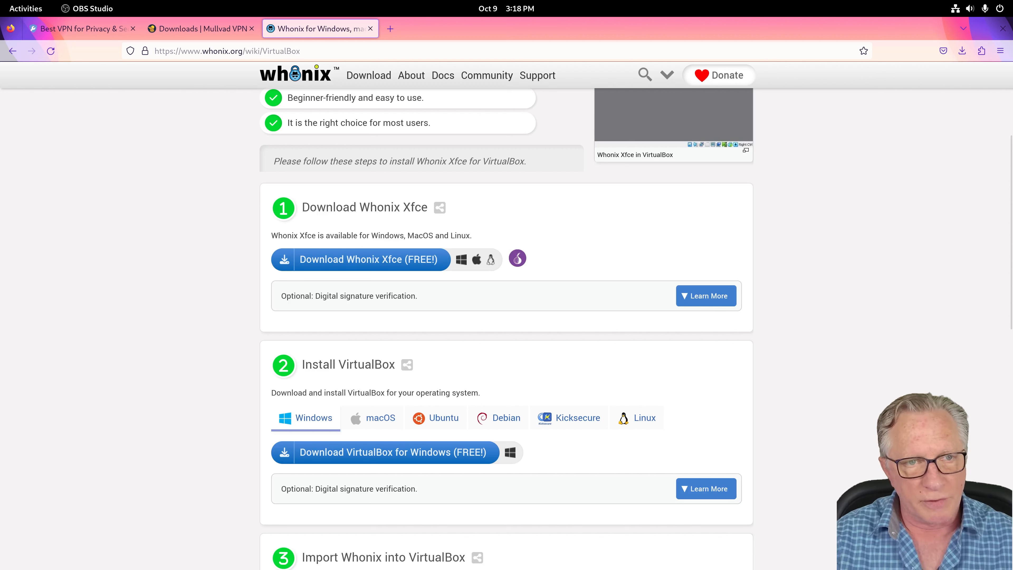
Read the Linux instructions in the Install VirtualBox section of the Whonix page.
scroll(506, 328, down, 3)
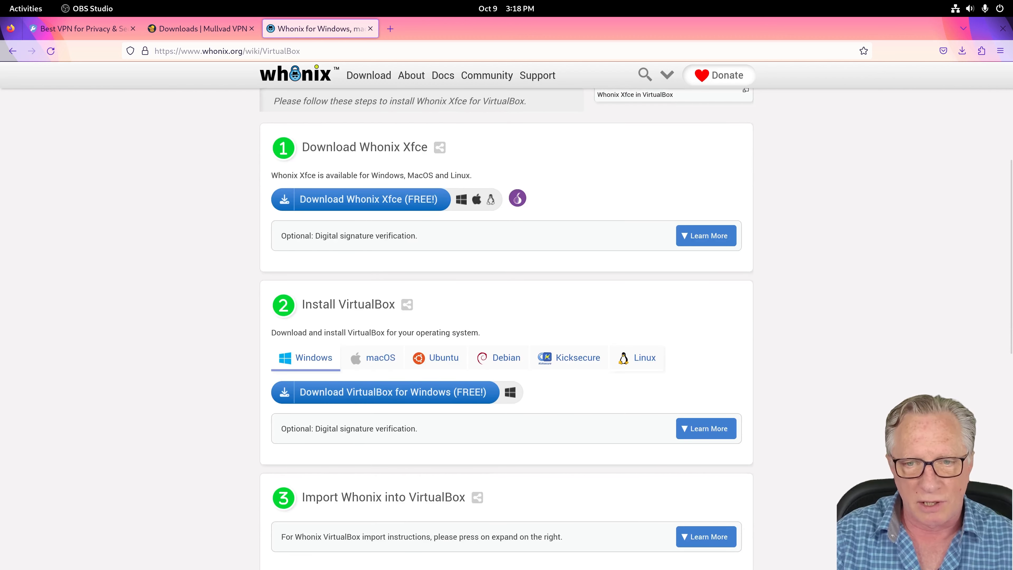
click(638, 358)
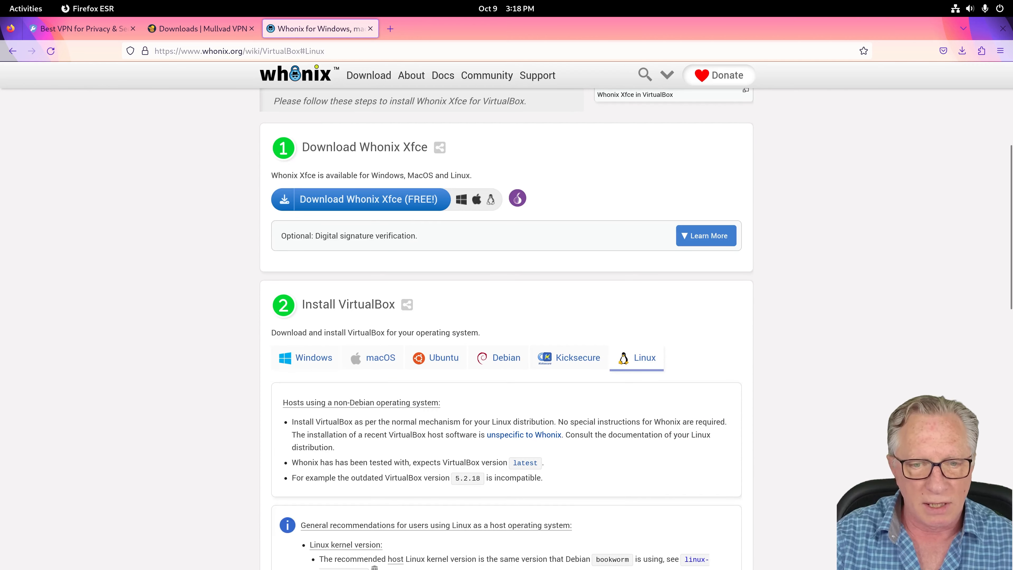
scroll(506, 319, down, 5)
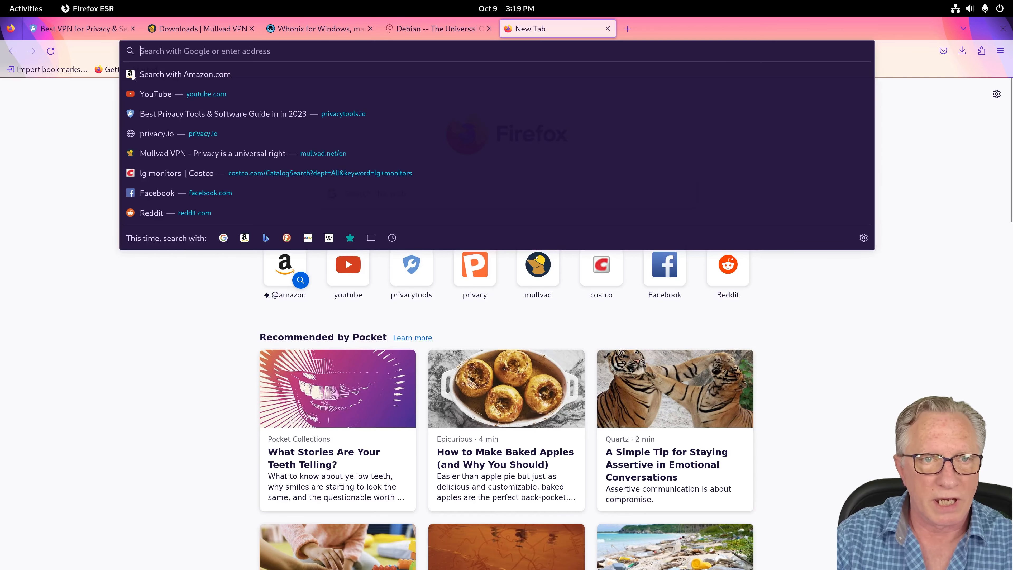
Search the web for virtualbox in a new tab and open the VirtualBox downloads page.
text(virtualbox)
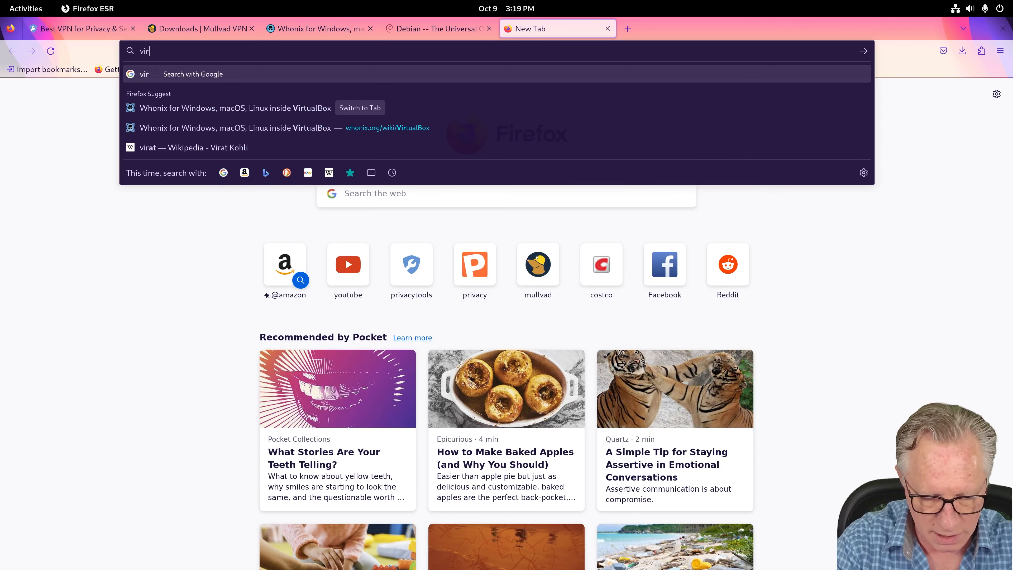
key(Return)
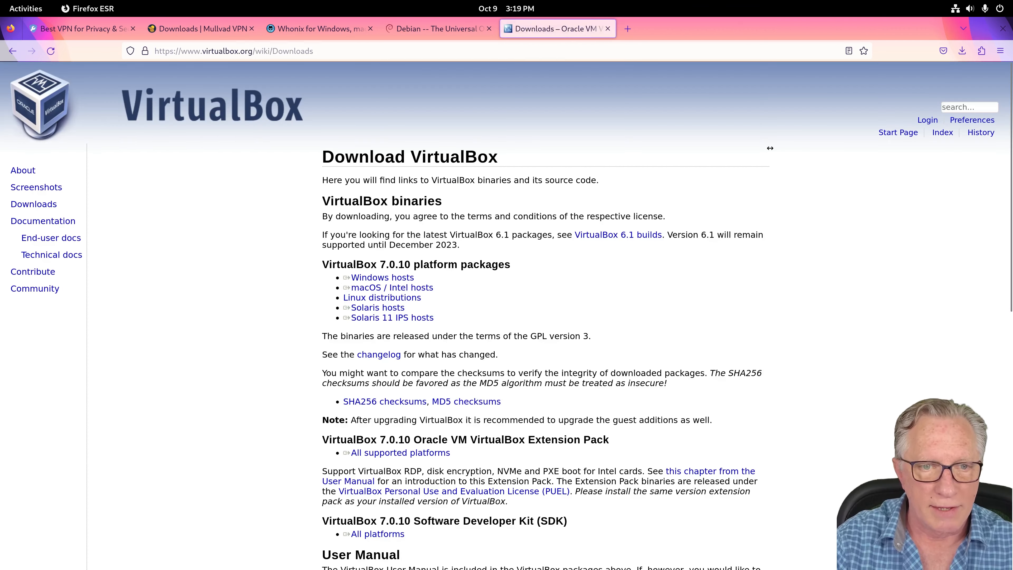
Open VirtualBox's Linux distributions download page, then open /etc/apt/sources.list in nano from a root shell in a new terminal.
click(382, 298)
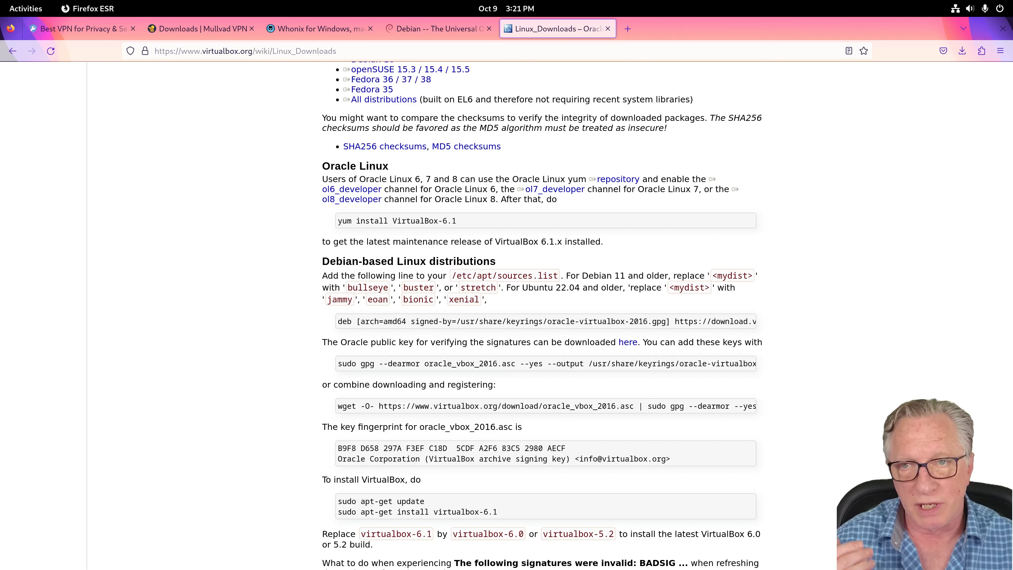
key(ctrl+alt+t)
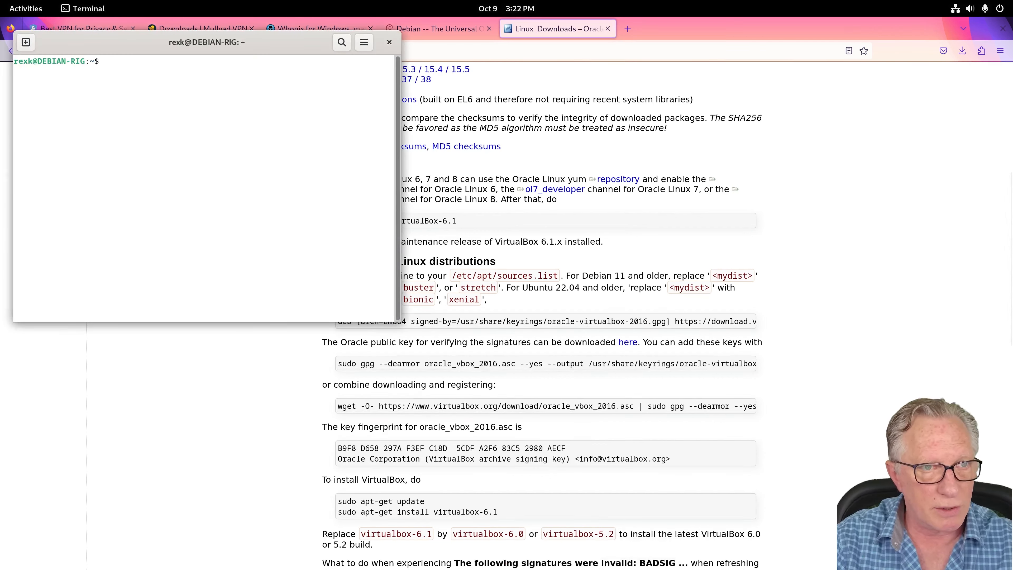
text(su -)
key(Return)
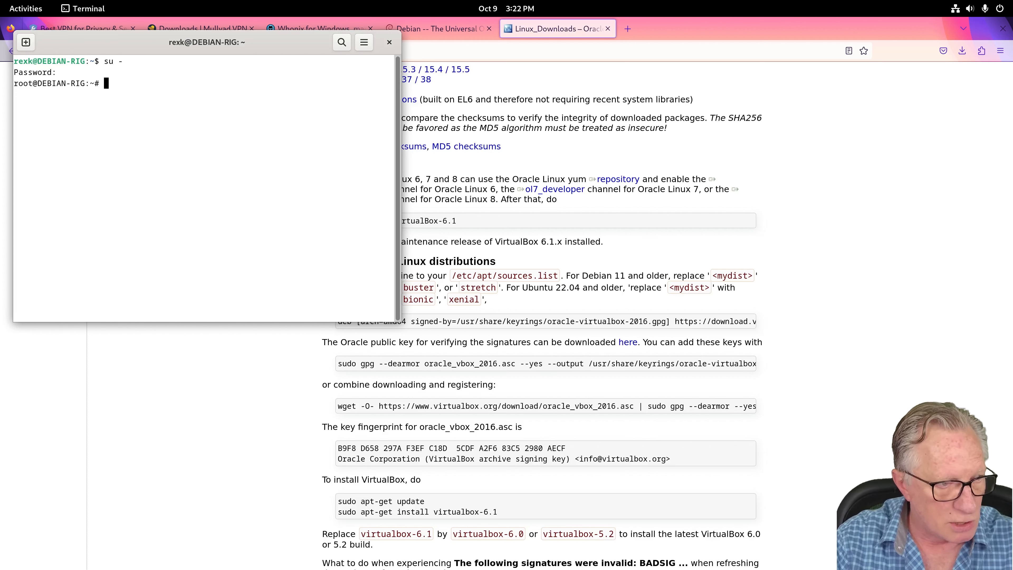
text(nano /etc/apt/sources.list)
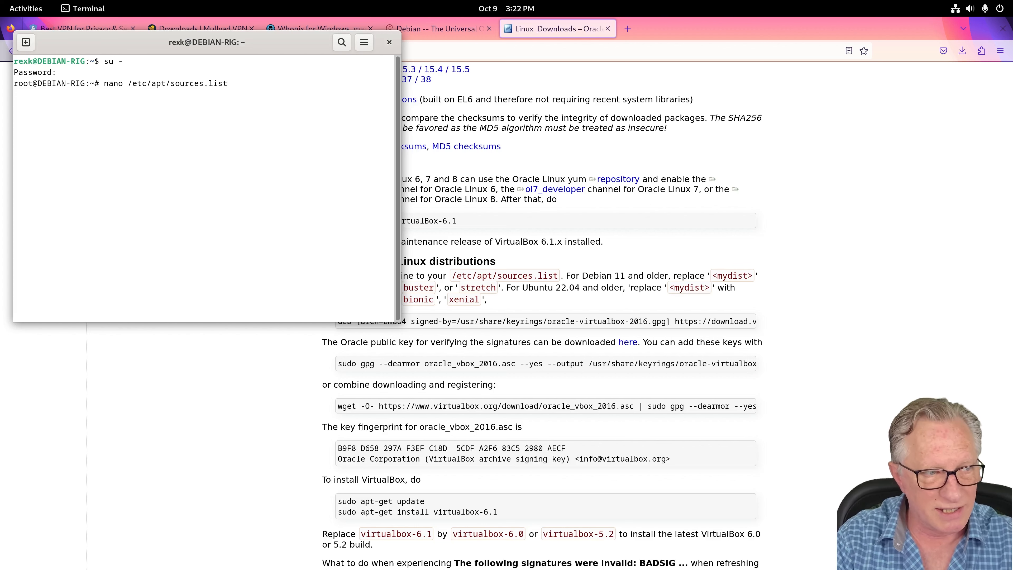
key(Return)
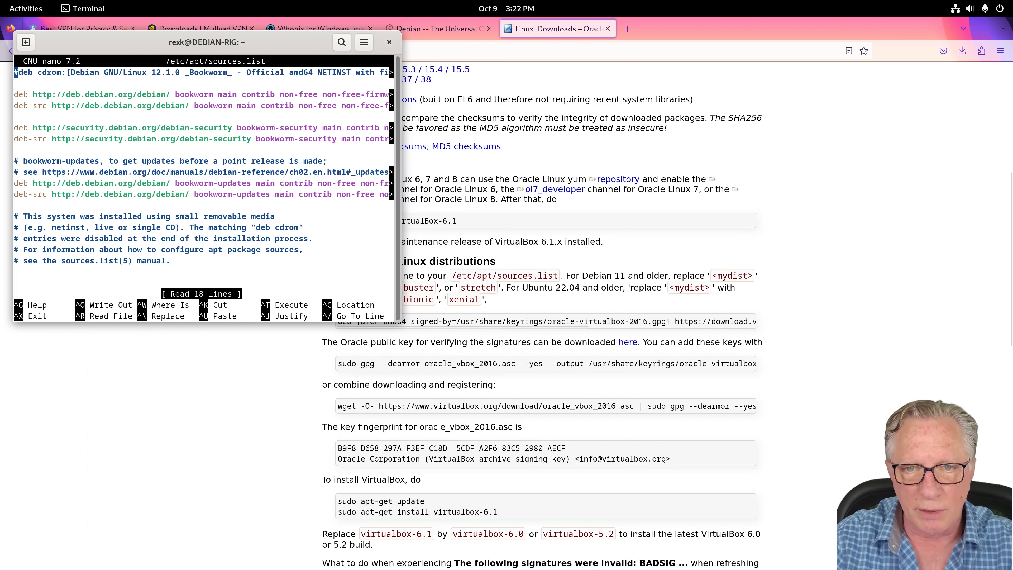
Copy the full deb repository line from the Debian-based Linux distributions section of the VirtualBox page.
key(alt+Tab)
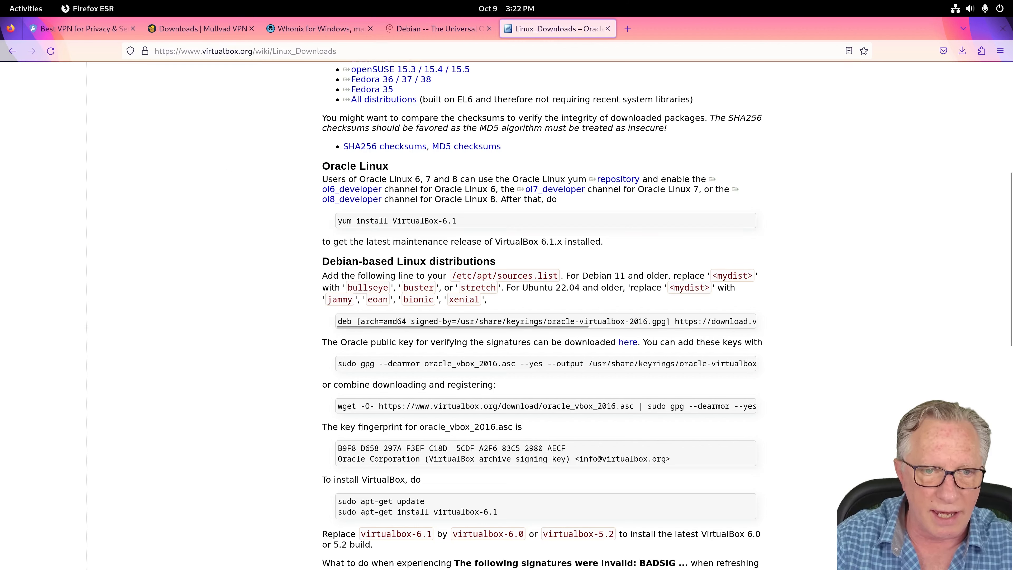
drag(497, 321, 757, 321)
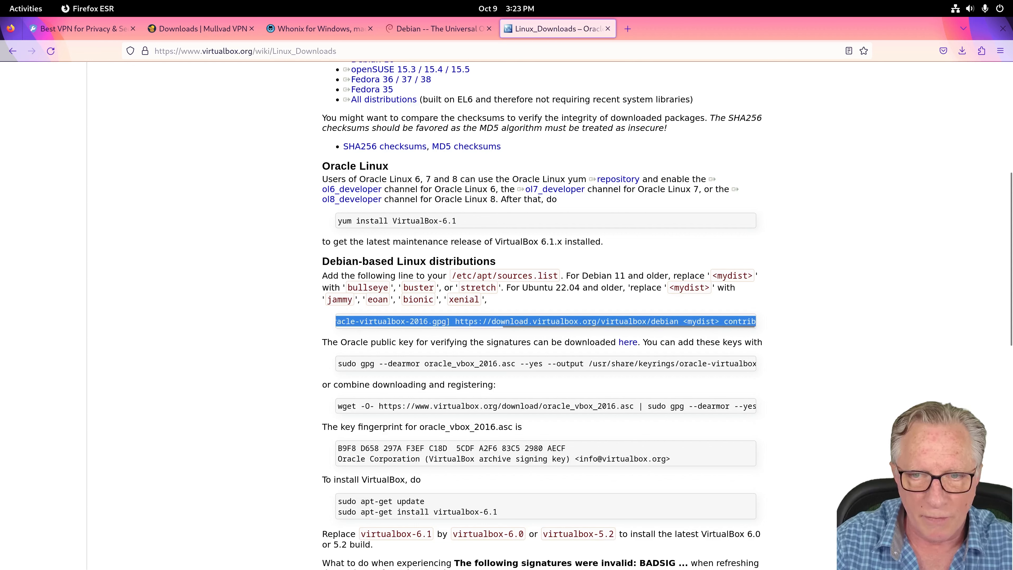
right_click(708, 322)
click(718, 330)
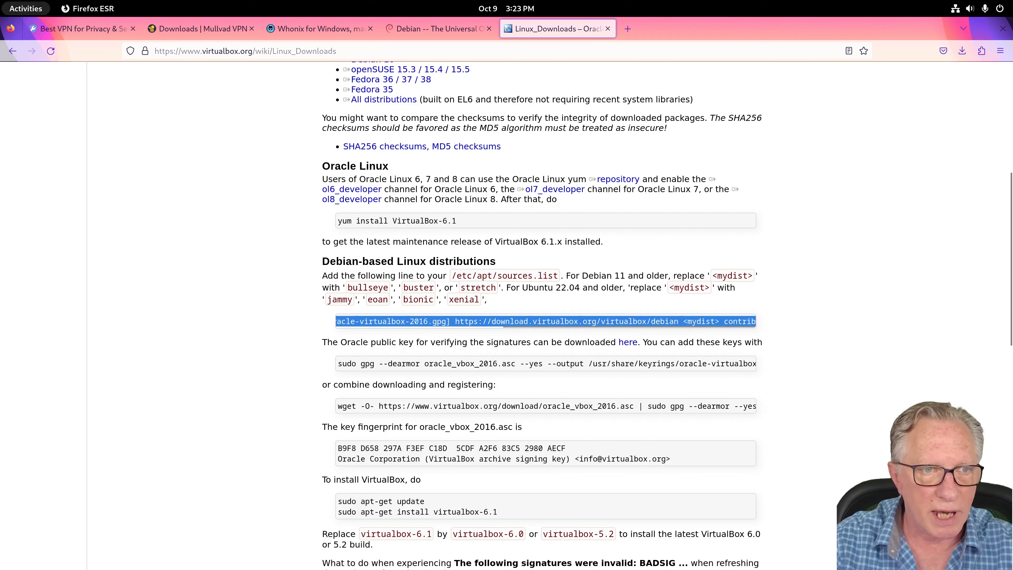
Widen the terminal window and paste the copied VirtualBox repository line on a new line below the bookworm-updates entries in sources.list.
click(26, 8)
click(232, 260)
drag(677, 455, 753, 488)
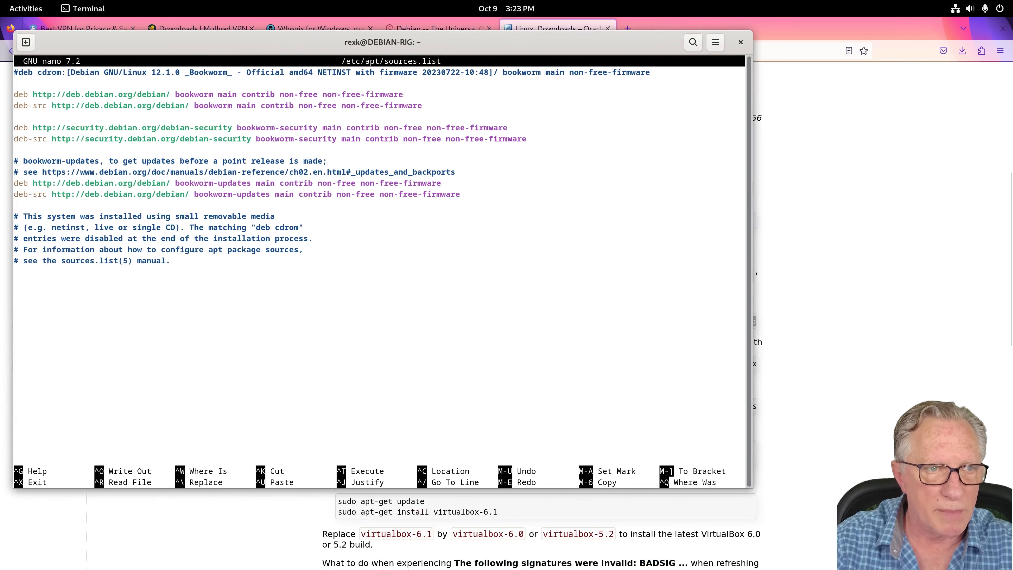
key(Down)
key(Down)
key(Down)
key(Down)
key(Down)
key(Down)
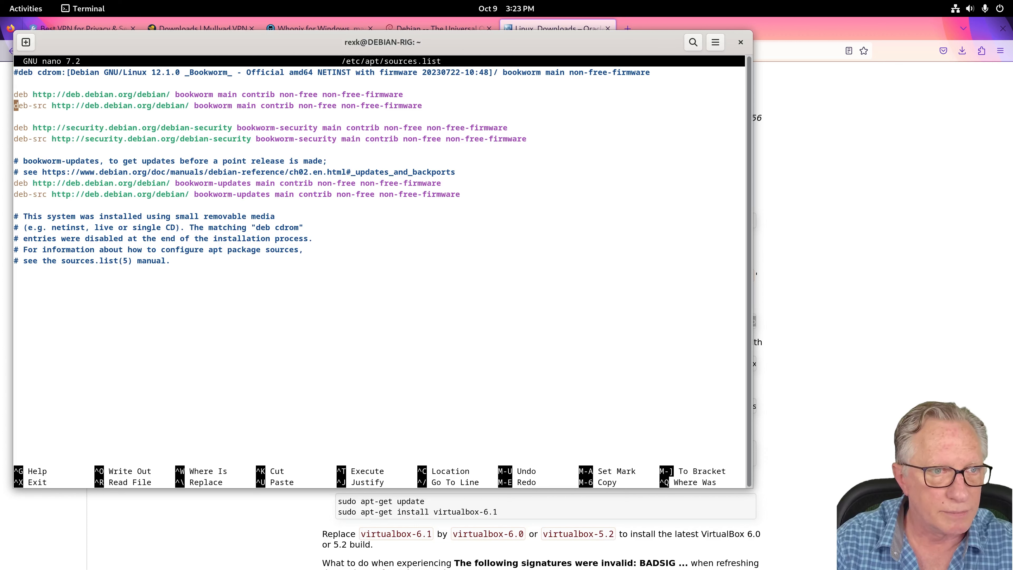
key(Down)
key(Down)
key(Down)
key(Down)
key(Down)
key(Down)
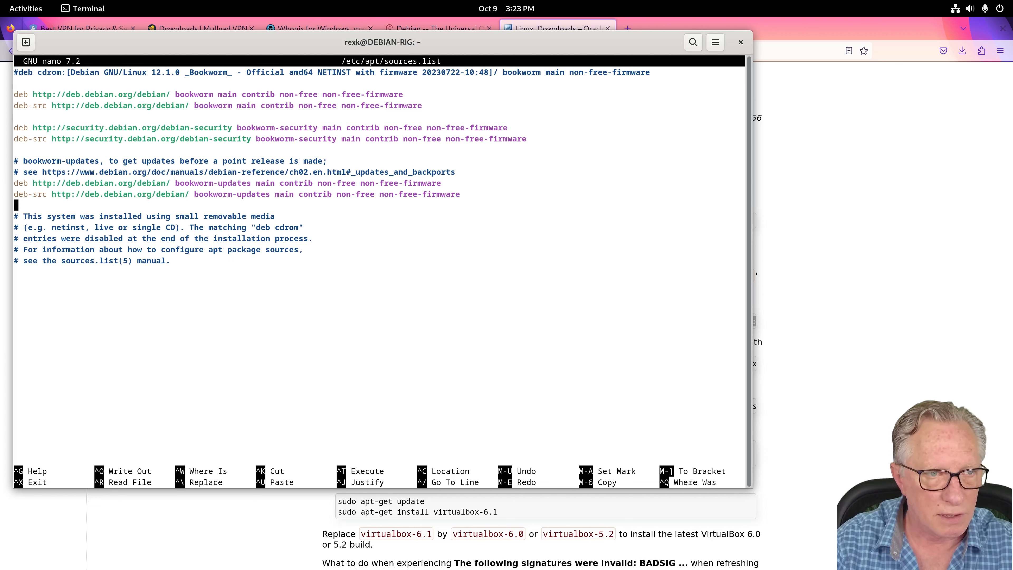
key(Return)
key(Return)
key(Up)
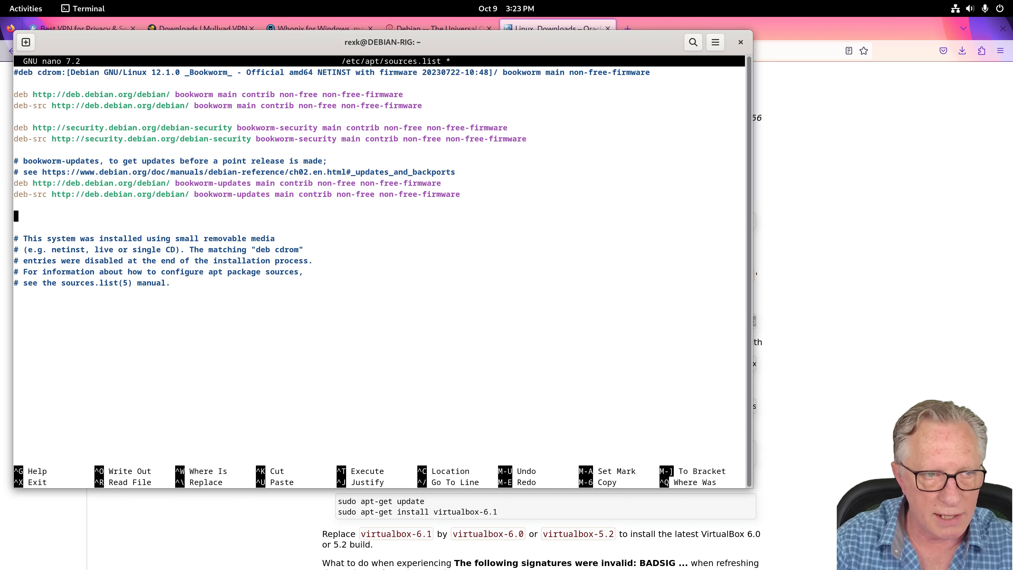
right_click(14, 211)
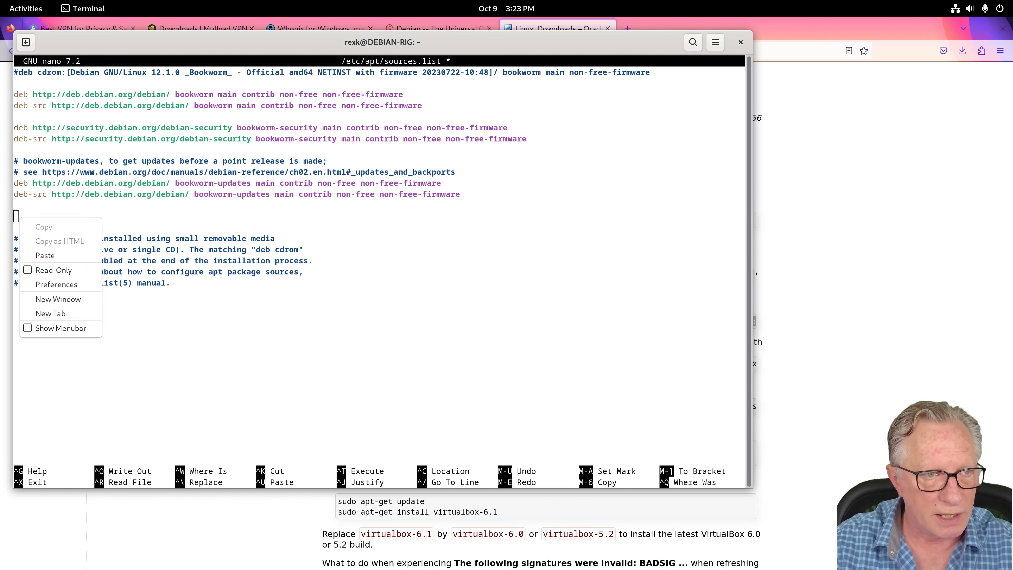
click(40, 254)
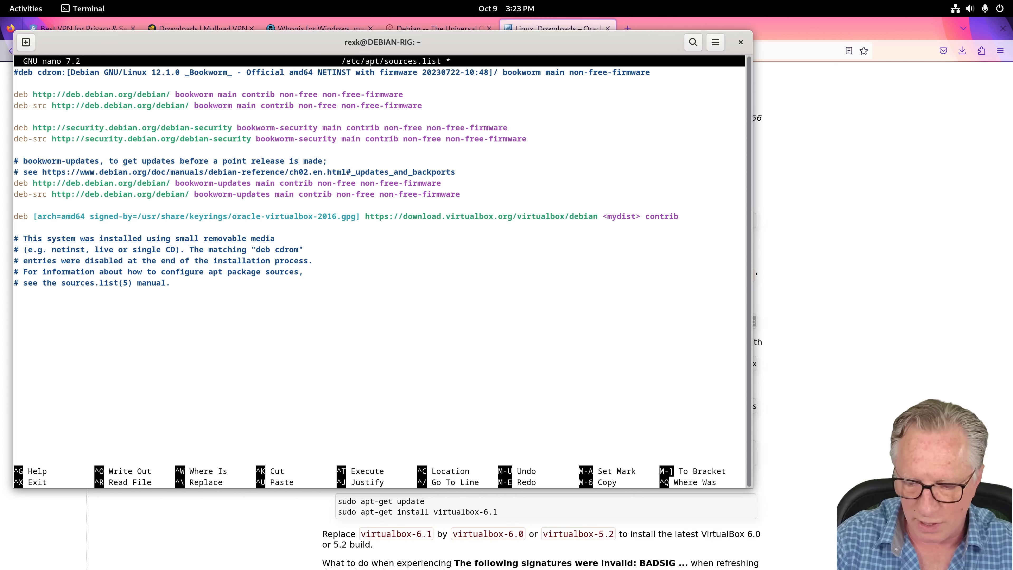
Replace the <mydist> placeholder in the VirtualBox repository line with bookworm.
key(Left)
key(Left)
key(Left)
key(Left)
key(Left)
key(Left)
key(Left)
key(Left)
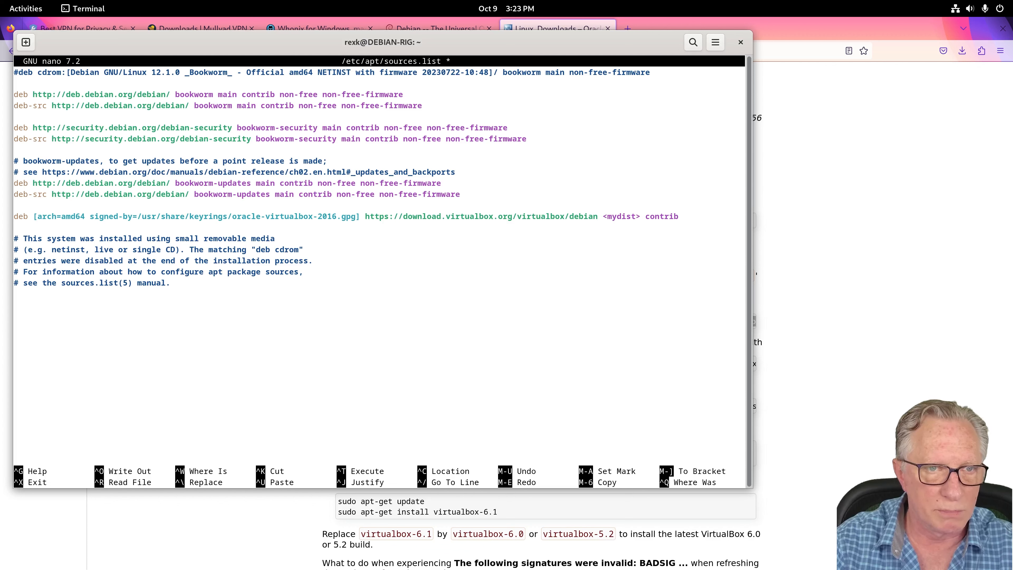
key(BackSpace)
key(BackSpace)
key(BackSpace)
key(BackSpace)
key(BackSpace)
key(BackSpace)
key(BackSpace)
key(BackSpace)
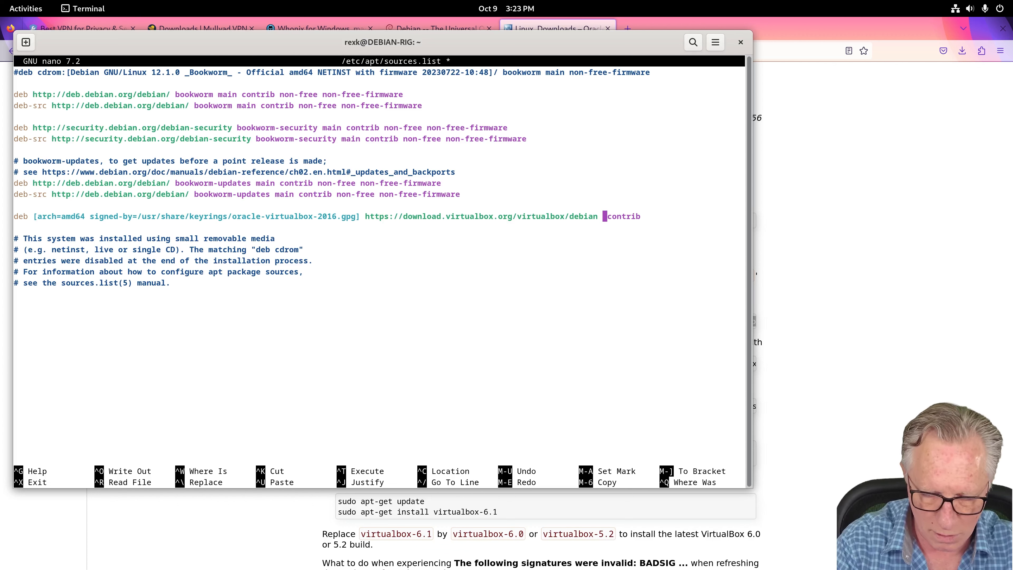
text(bookworm)
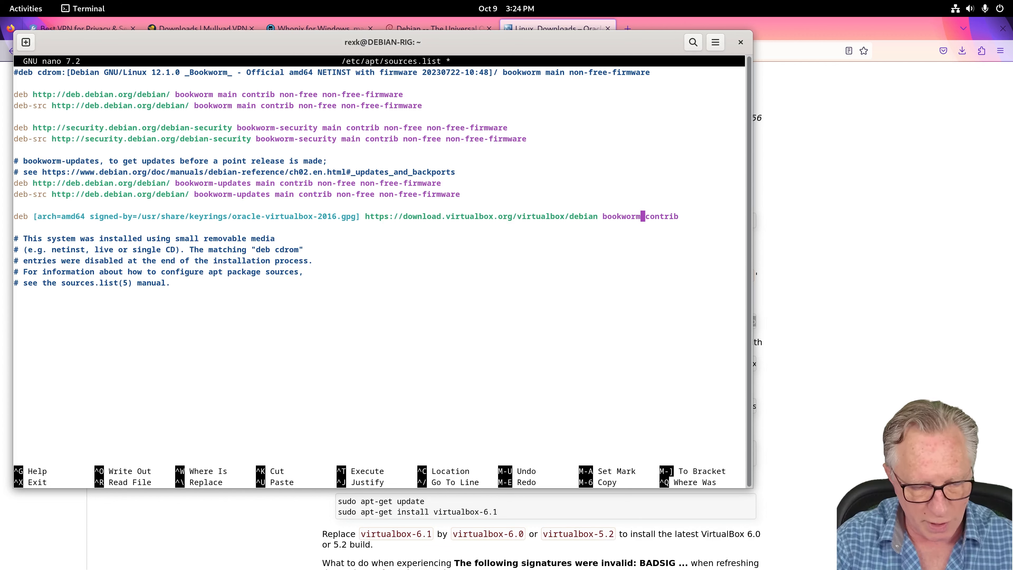
Save /etc/apt/sources.list under the same name, close nano and exit the root shell.
key(ctrl+x)
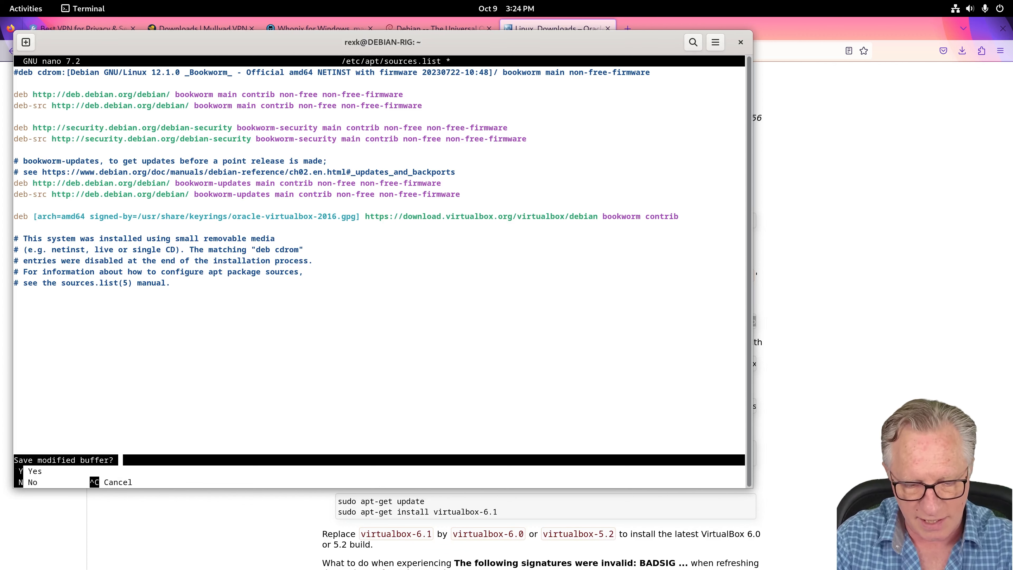
key(y)
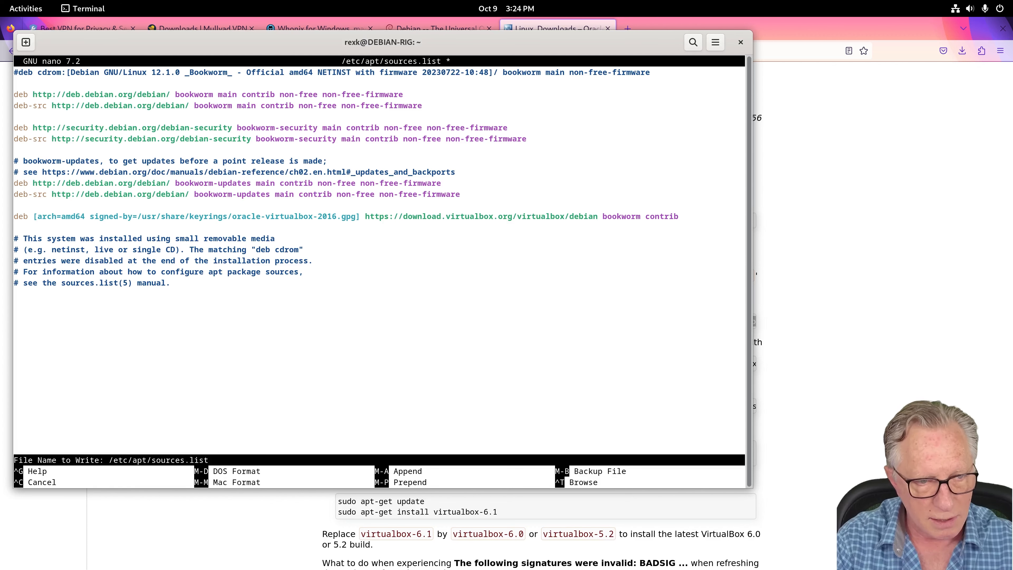
key(Return)
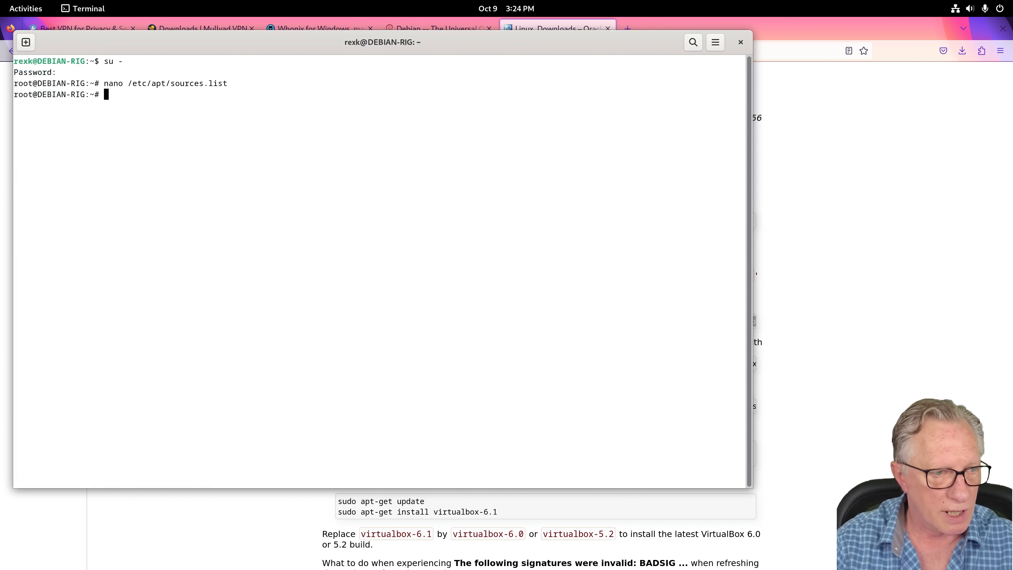
text(exit)
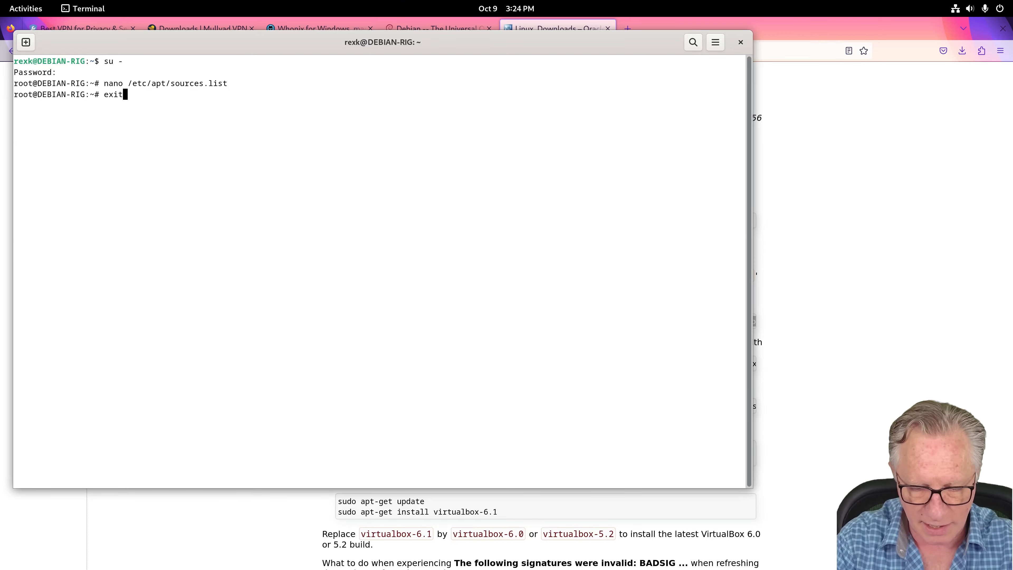
key(Return)
Copy the combined wget and sudo gpg --dearmor command for Oracle's signing key from the VirtualBox page and run it in the terminal.
click(784, 407)
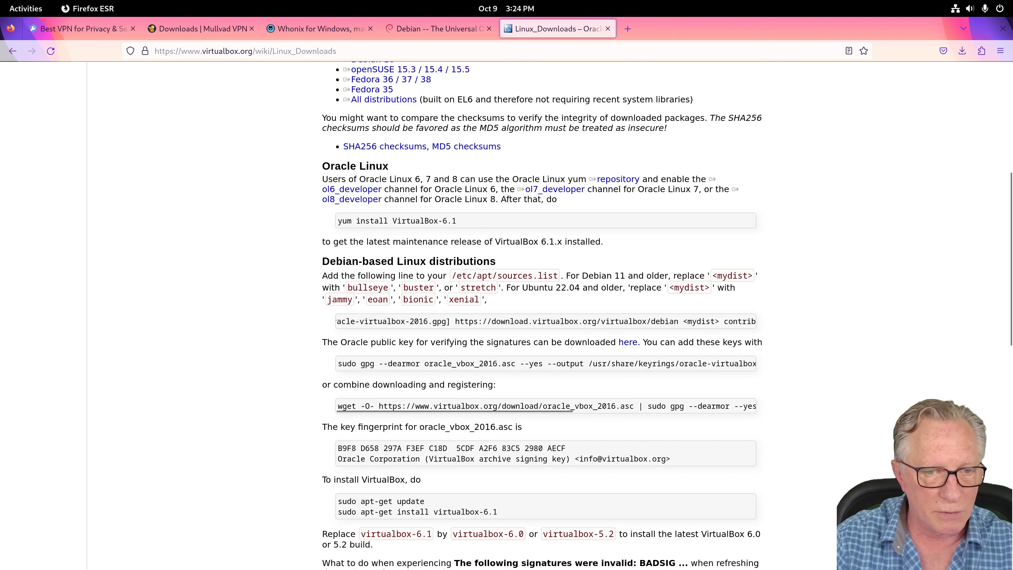
drag(337, 406, 755, 406)
right_click(683, 405)
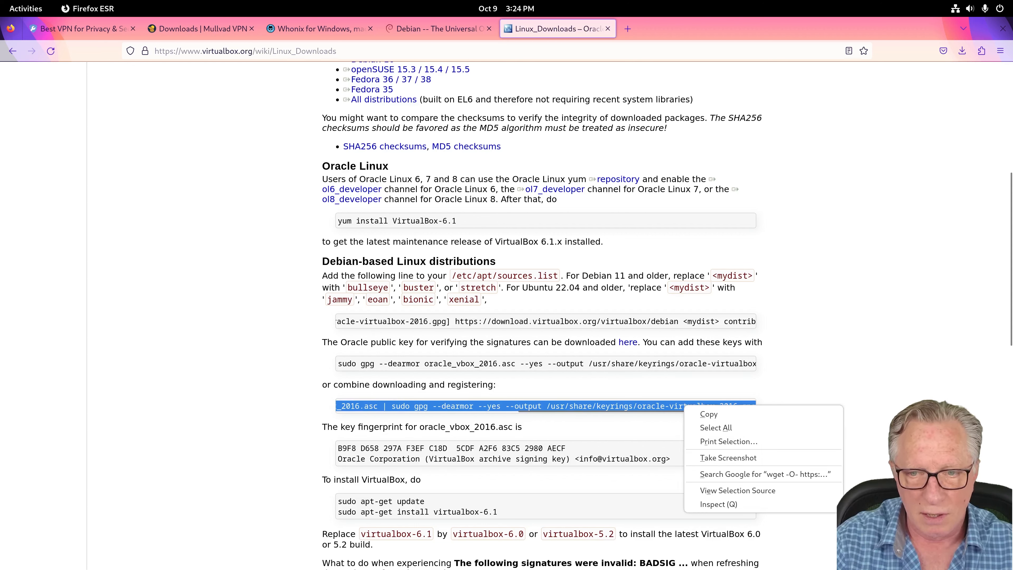
click(702, 414)
key(super)
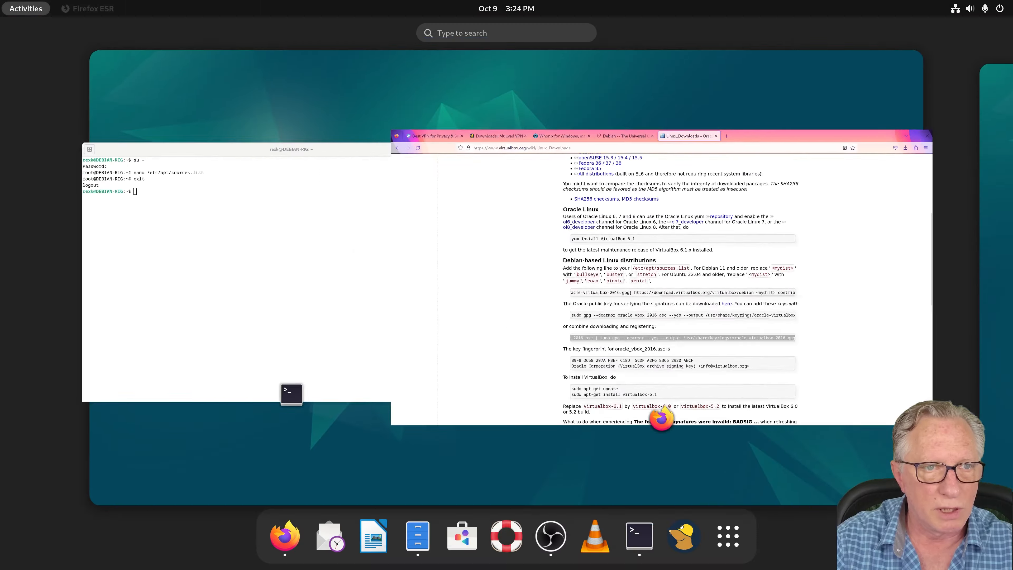
click(275, 275)
right_click(106, 113)
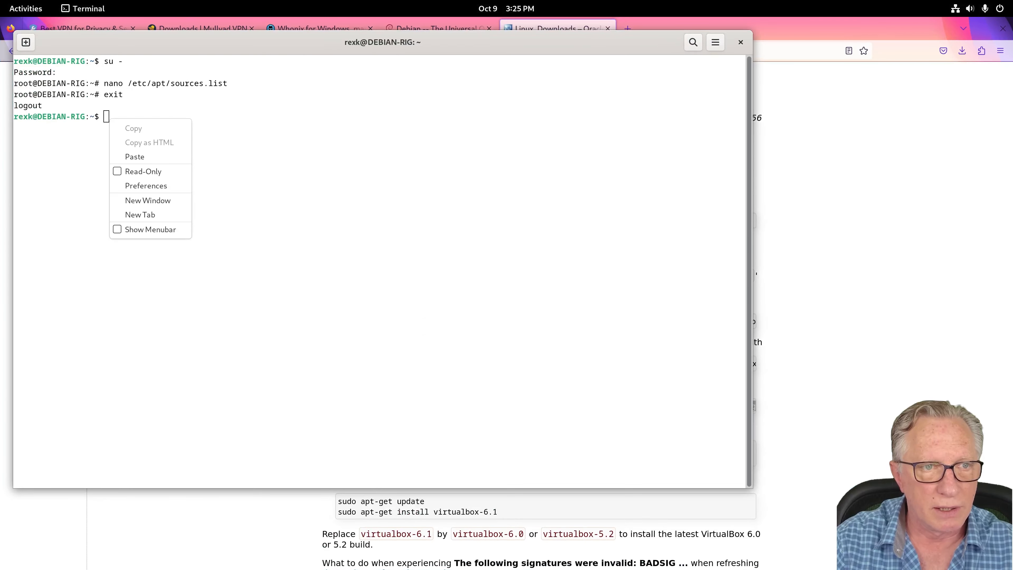
click(132, 157)
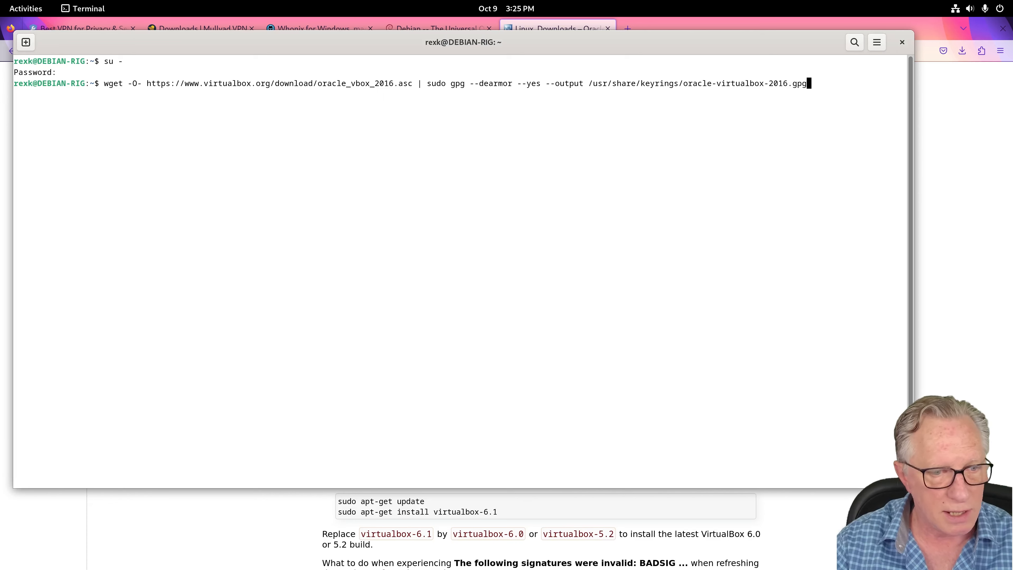
key(Return)
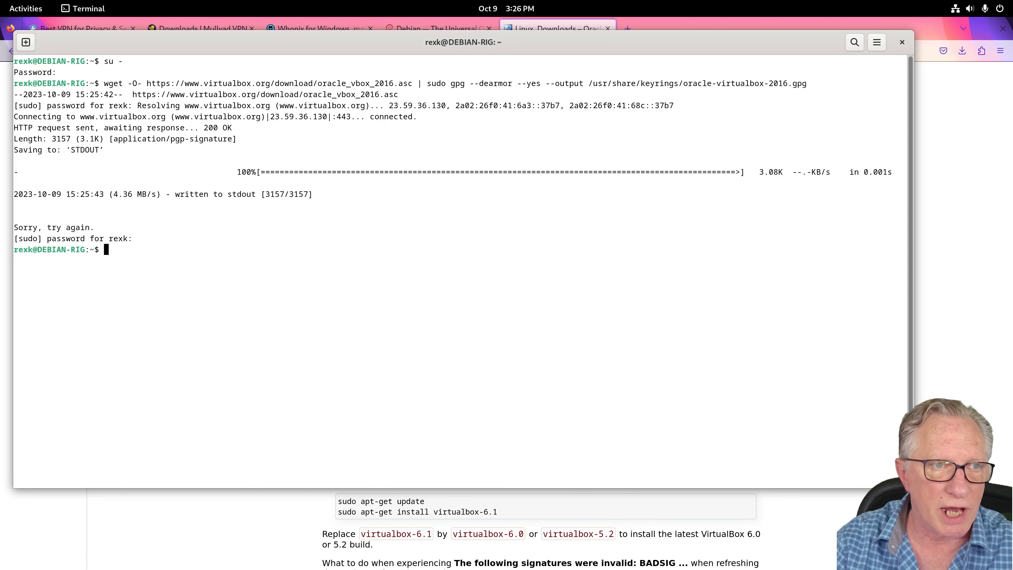
Check the /usr/share/keyrings folder in the file manager for the oracle-virtualbox-2016.gpg key, then close the file manager.
click(25, 8)
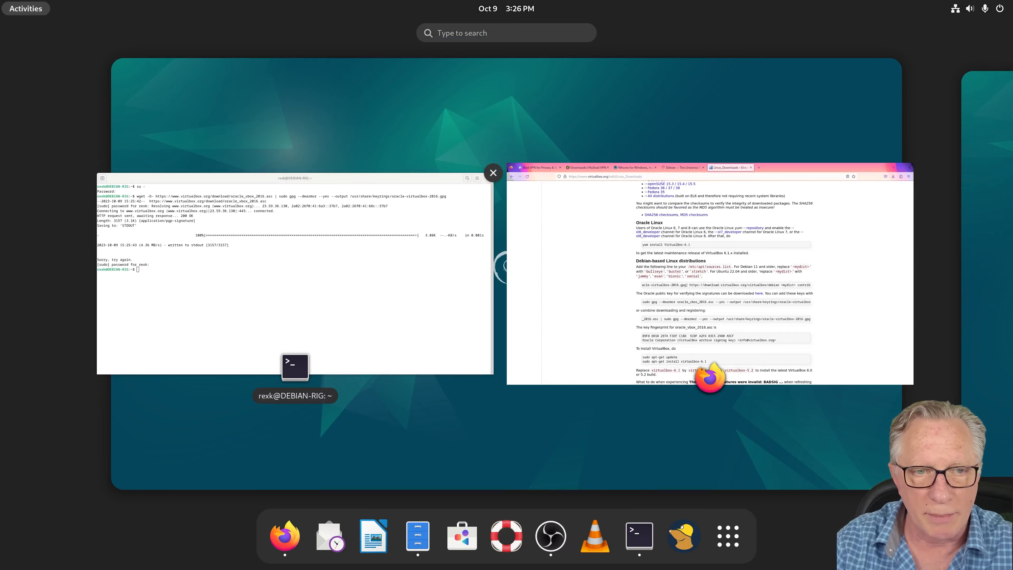
click(418, 535)
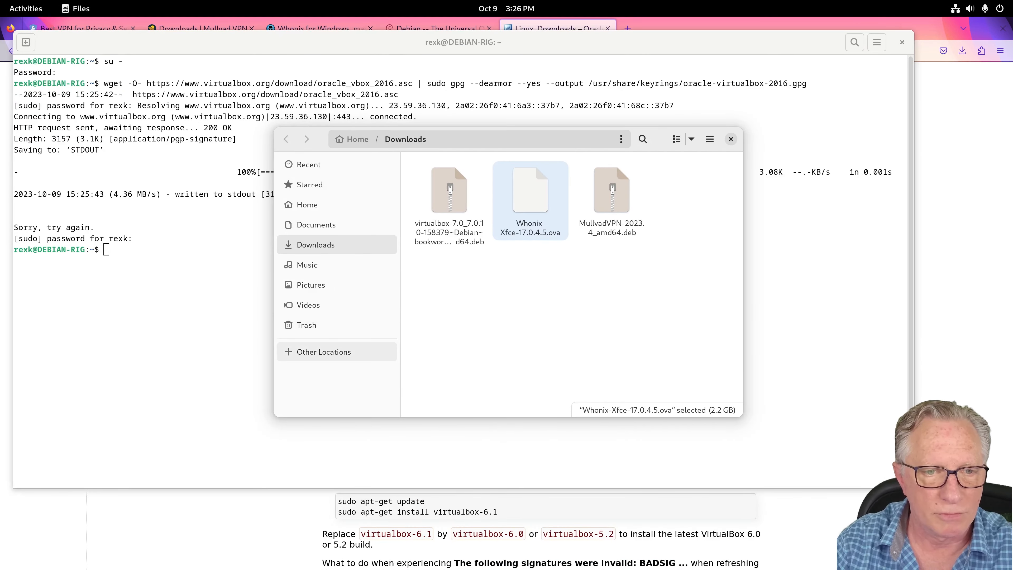
click(324, 351)
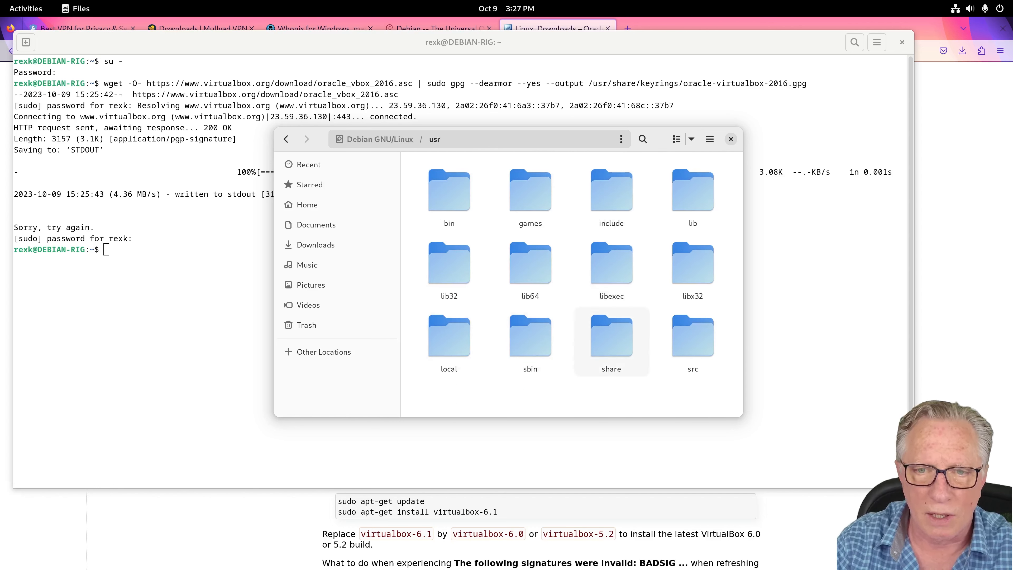
double_click(612, 341)
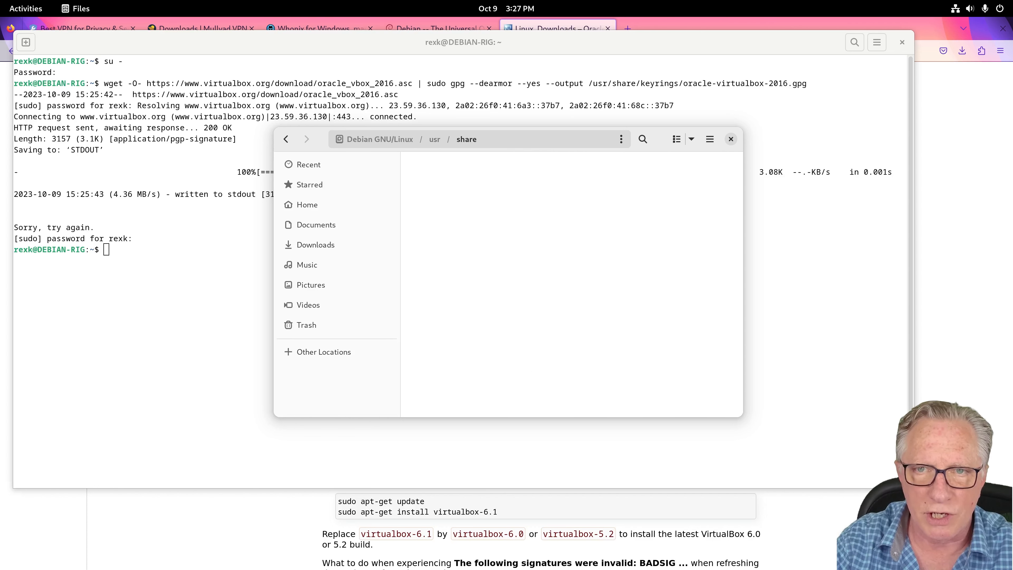
scroll(612, 266, down, 5)
scroll(612, 267, down, 15)
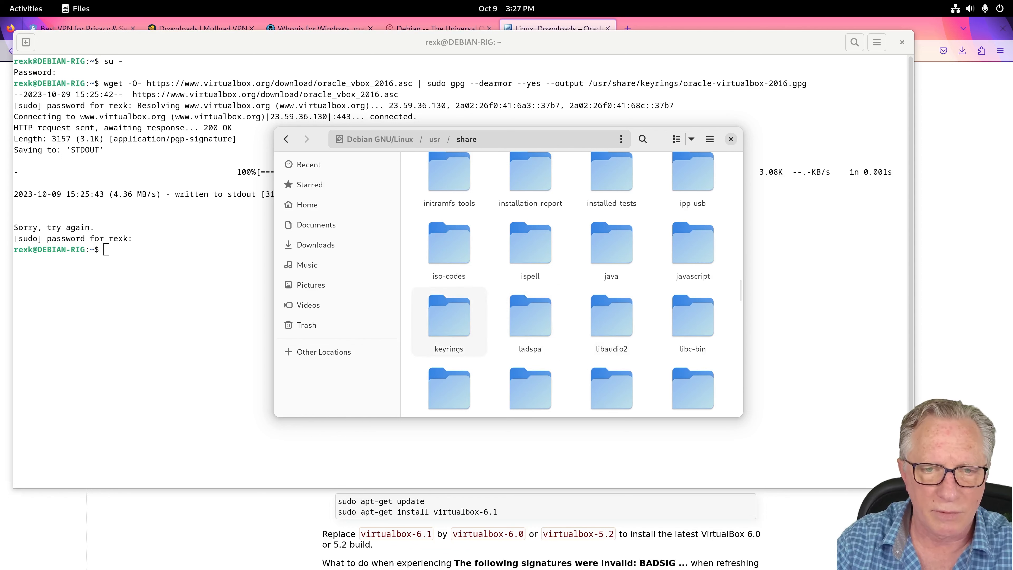
double_click(449, 319)
scroll(693, 359, down, 1)
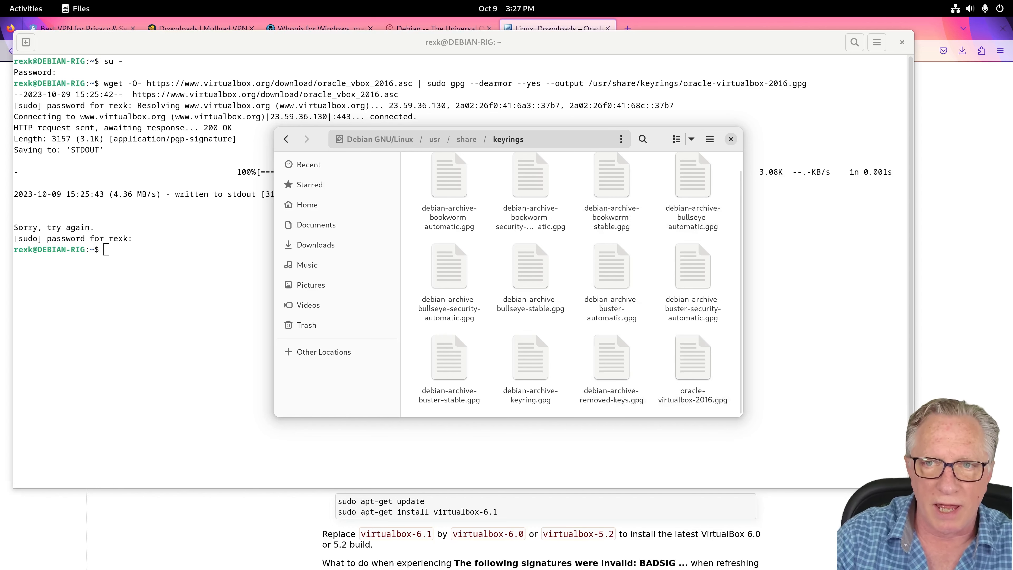
click(731, 139)
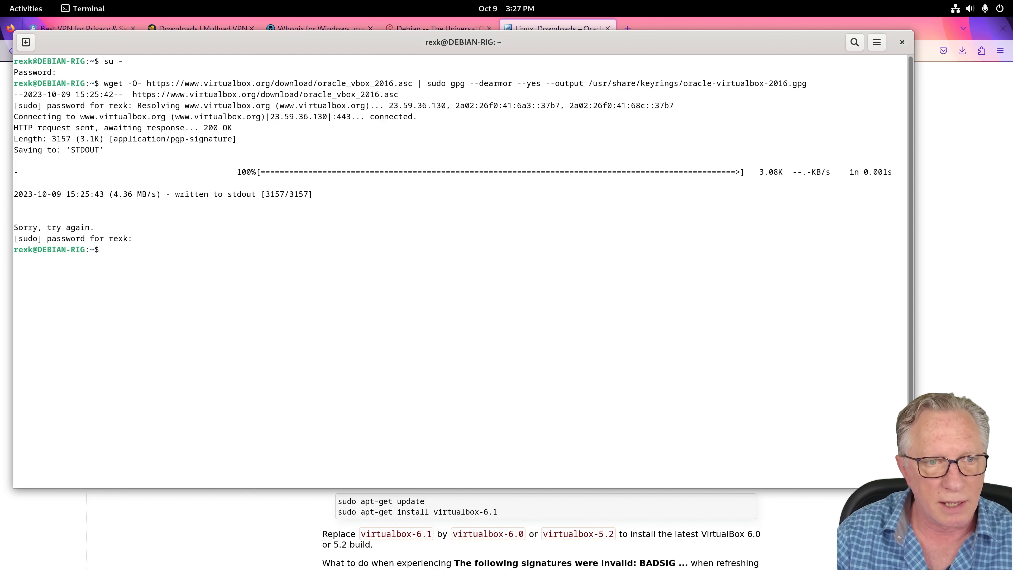
Try to install the virtualbox-7.1 package with sudo apt install in the repositioned terminal window.
drag(462, 42, 479, 85)
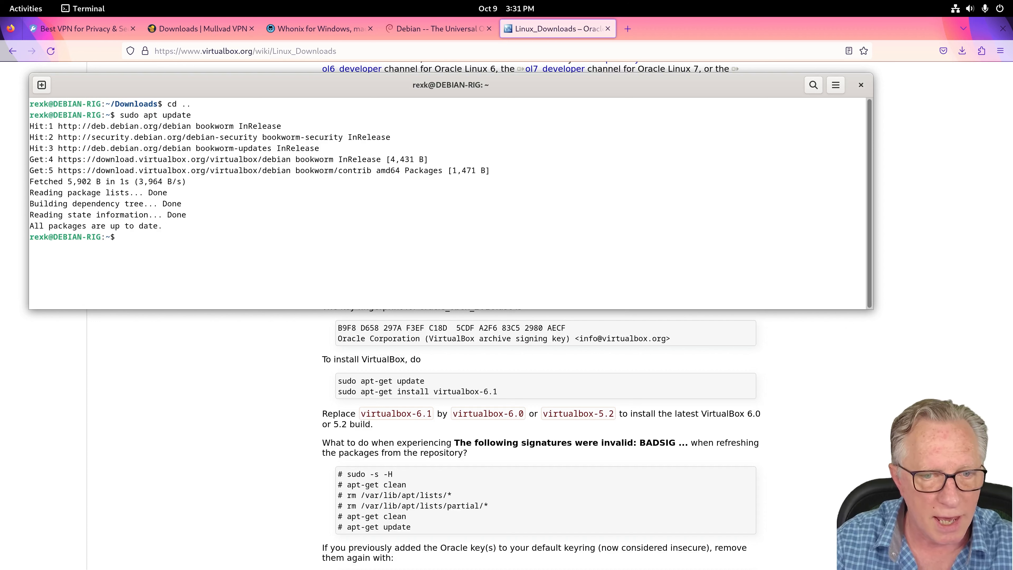
text(sus)
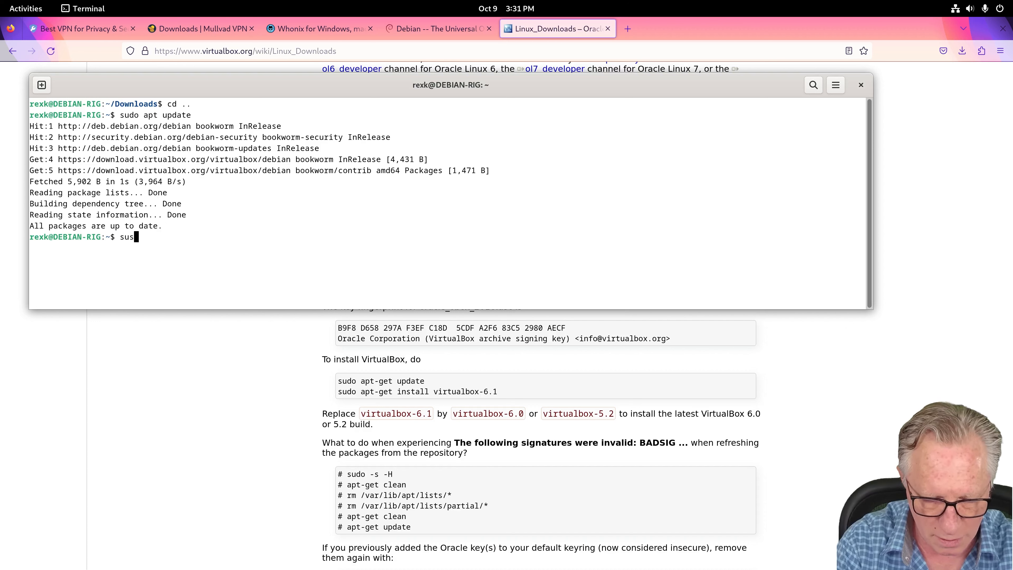
key(BackSpace)
text(do apt install virtualbox-7.1)
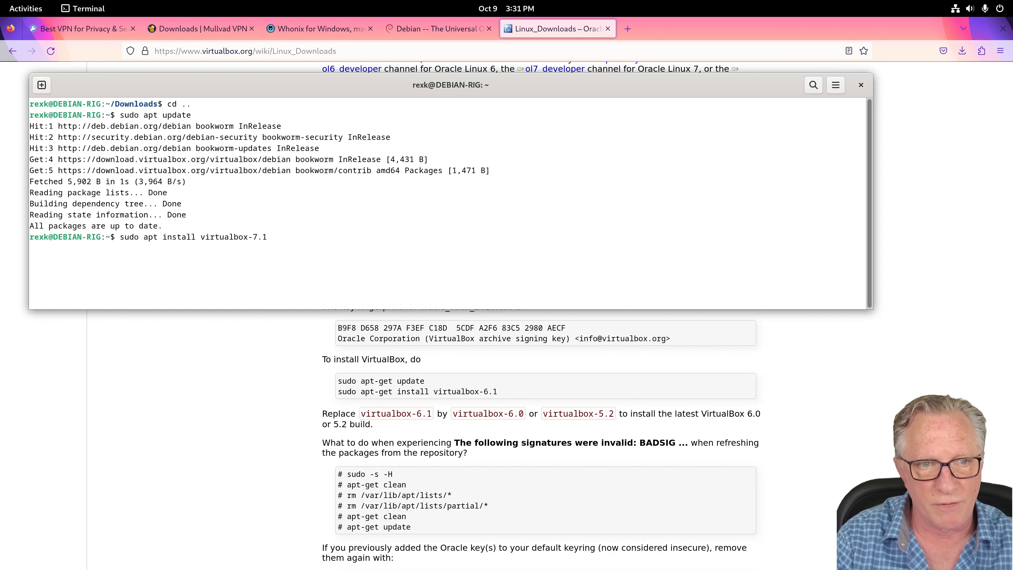
key(Return)
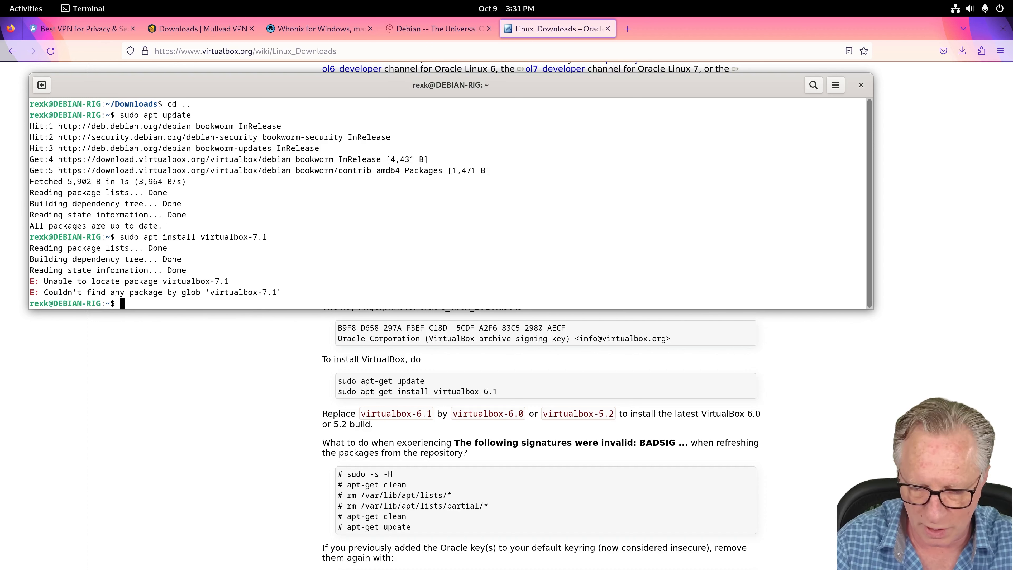
Install the virtualbox-7.0 package with sudo apt install and agree to continue with the additional packages.
key(Up)
key(BackSpace)
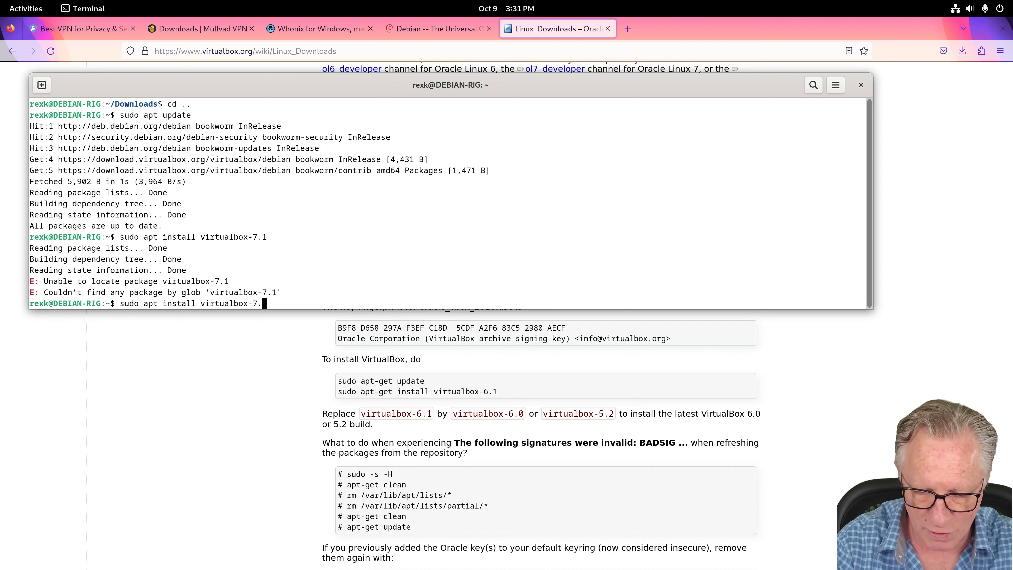
text(0)
key(Return)
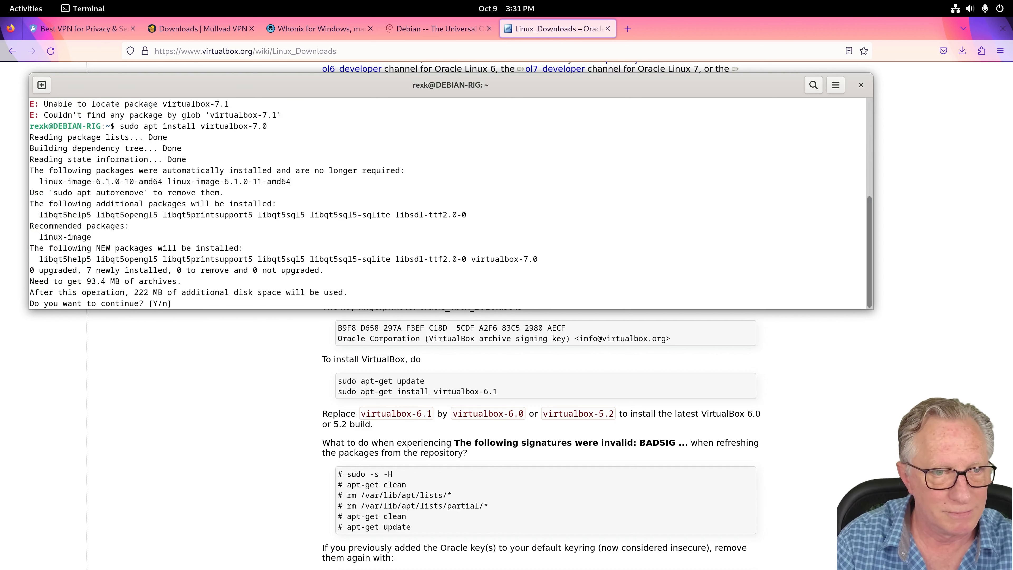
text(y)
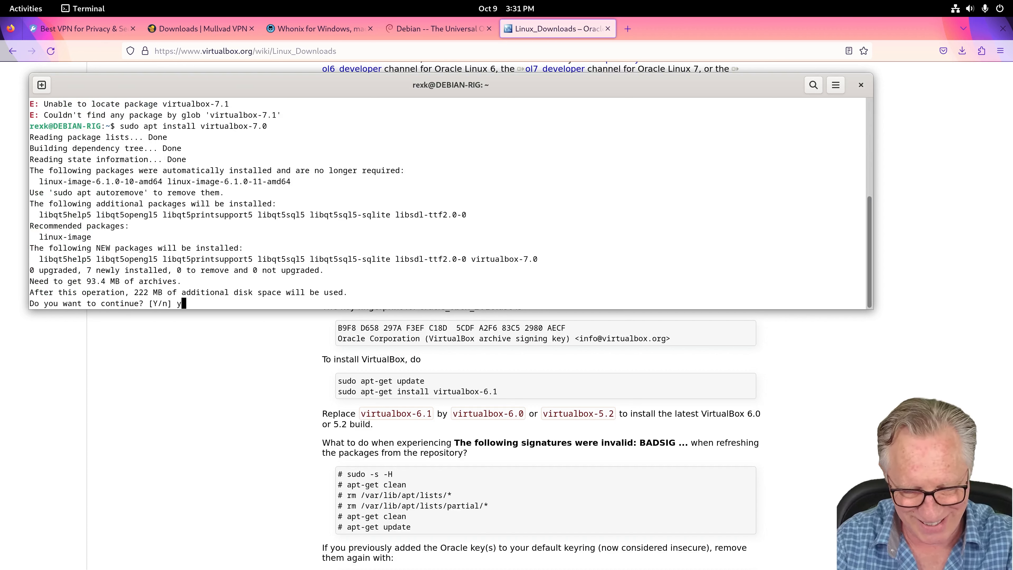
key(Return)
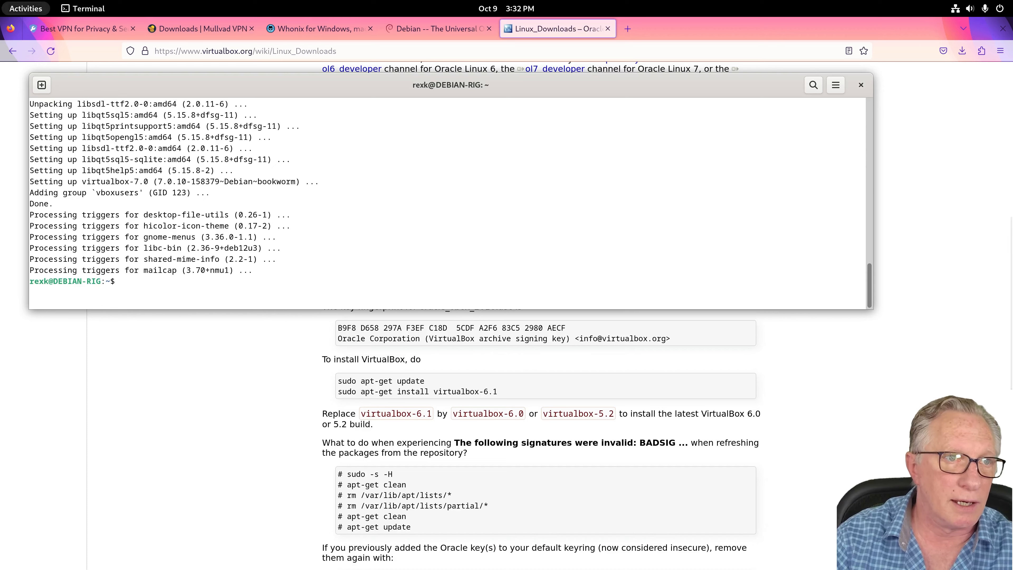
Find Oracle VM VirtualBox among the installed applications and pin it to the dash.
click(26, 8)
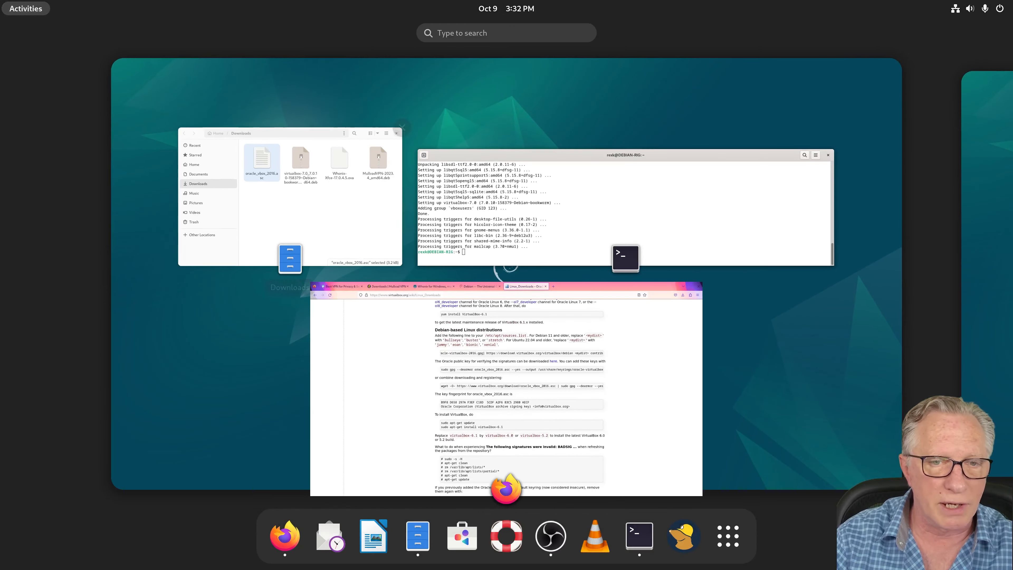
click(728, 536)
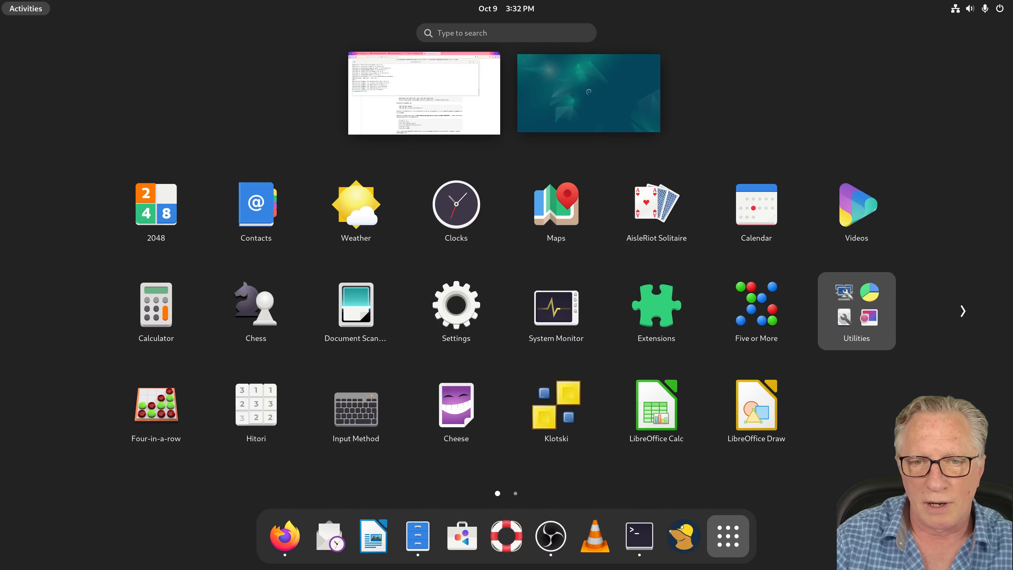
scroll(656, 315, down, 1)
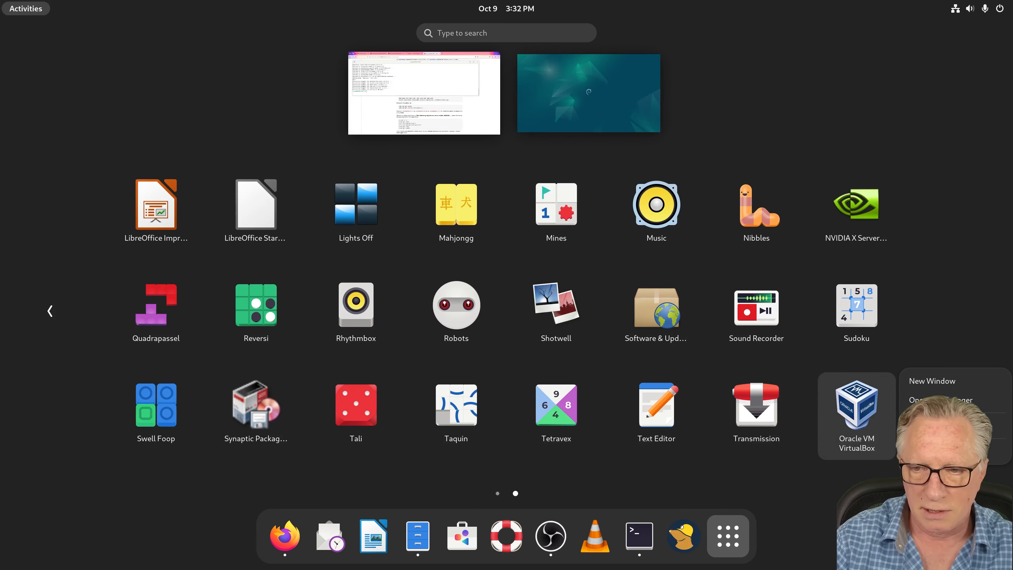
click(954, 426)
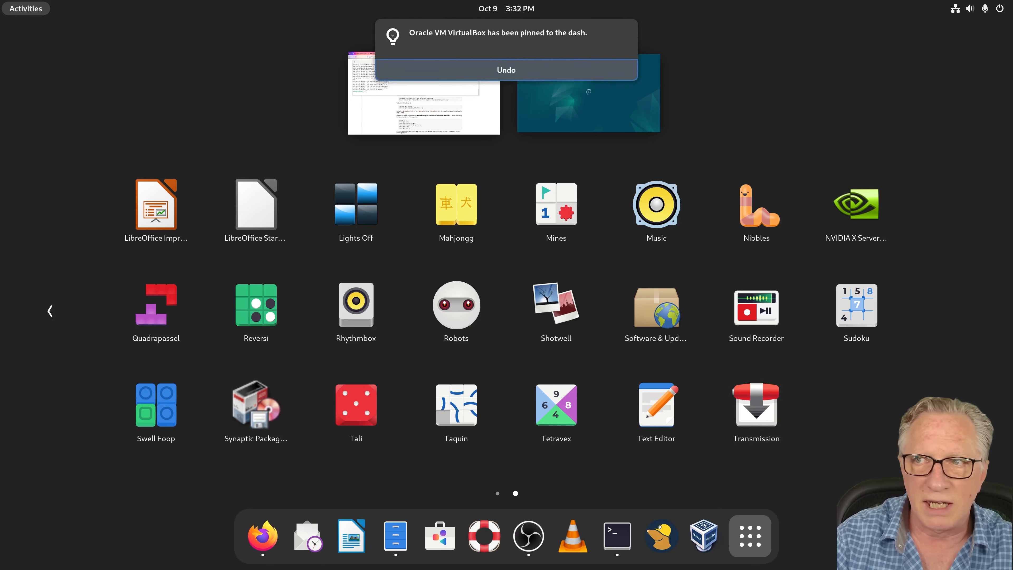
Switch to the empty second workspace and launch Oracle VM VirtualBox there.
click(588, 100)
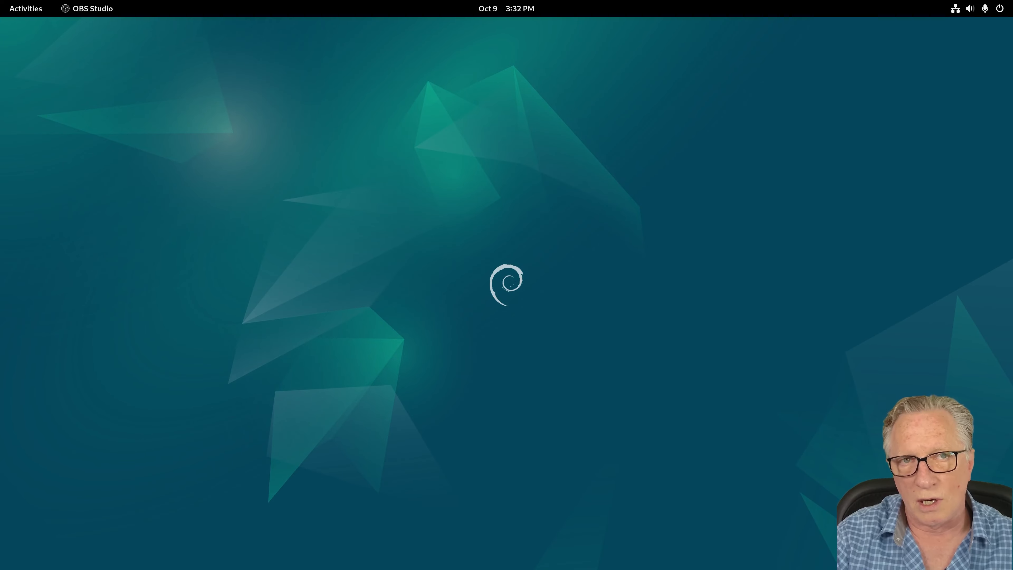
key(super)
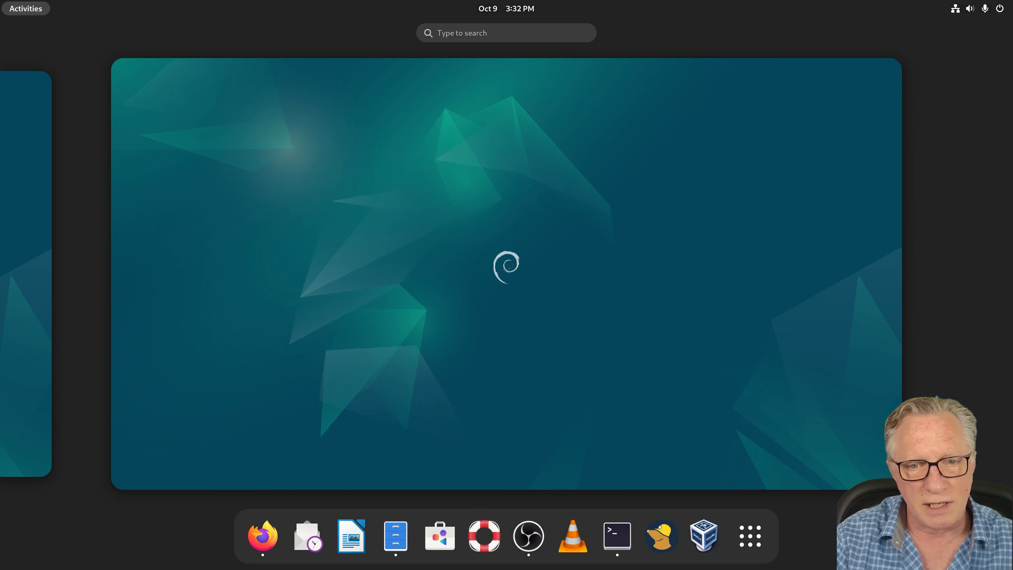
key(super)
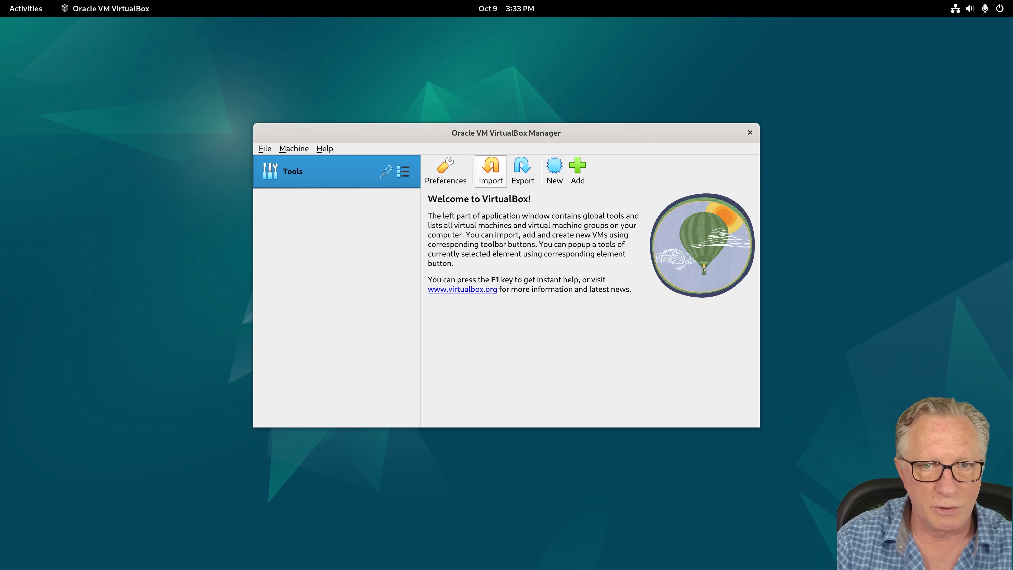
Start an appliance import from the local file system, using Whonix-Xfce-17.0.4.5.ova from the Downloads folder.
click(491, 170)
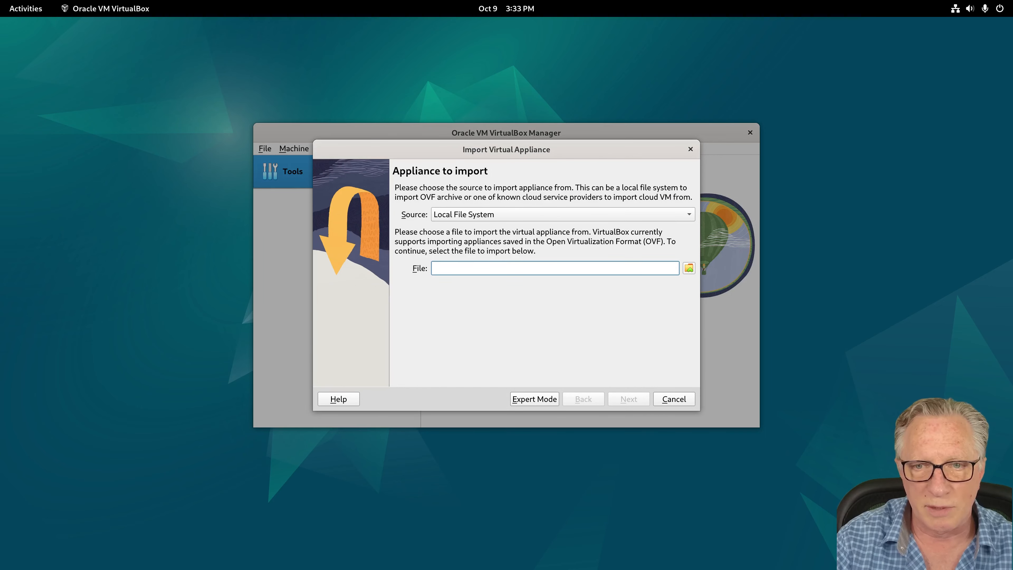
click(689, 268)
click(229, 121)
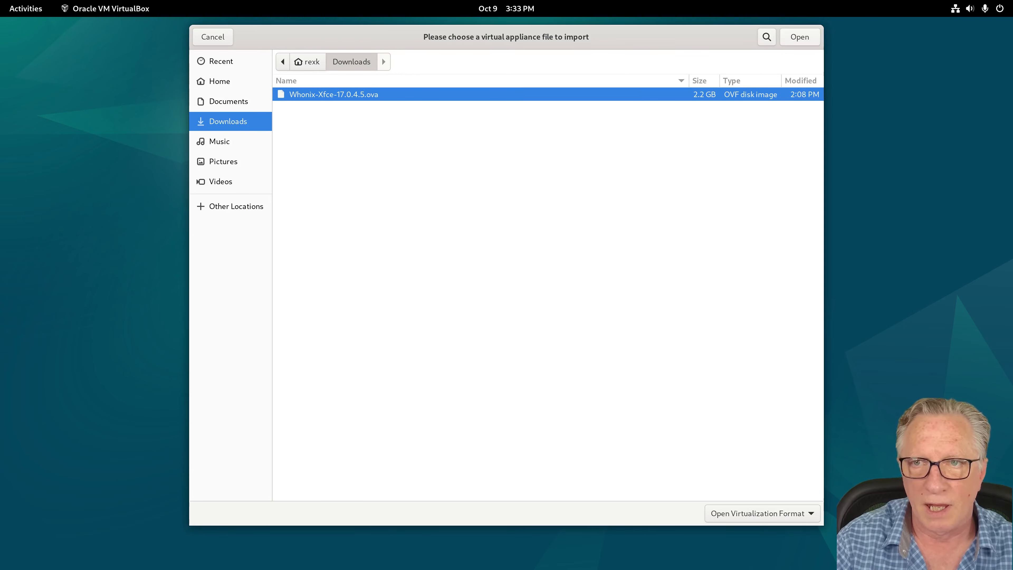
key(Return)
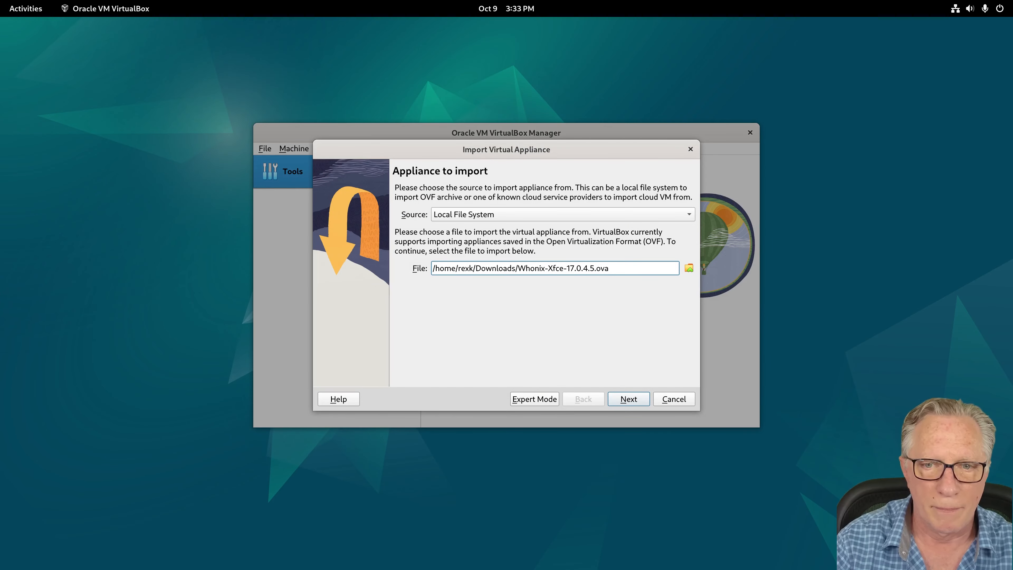
key(Return)
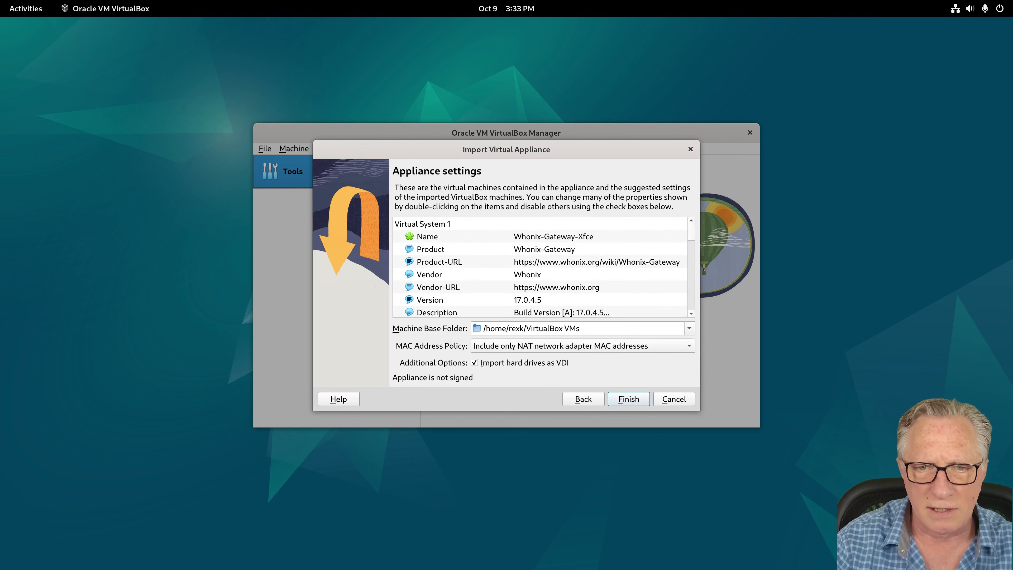
Finish the import with the suggested appliance settings and agree to the Whonix software license agreements.
key(Return)
key(Return)
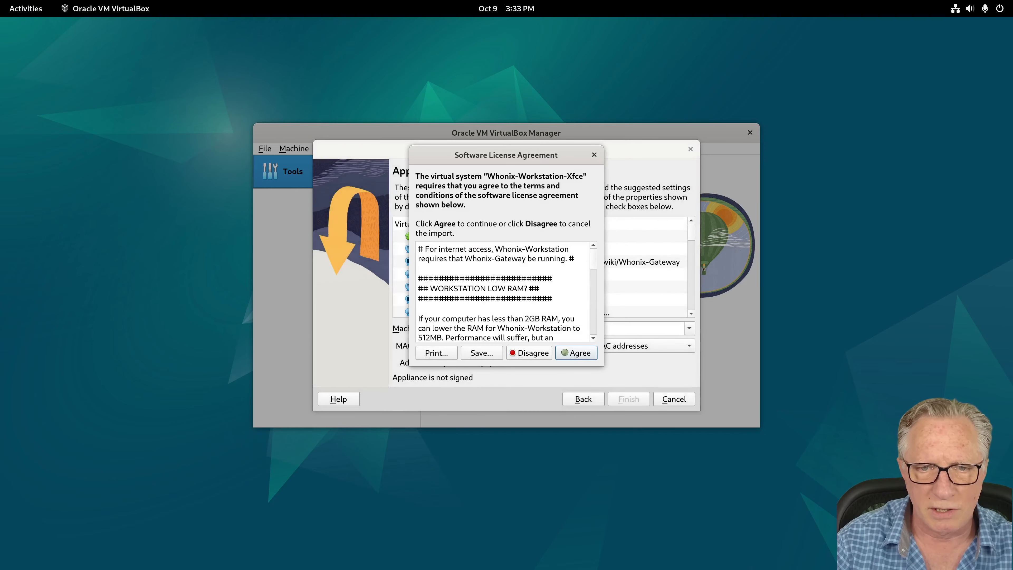
key(Return)
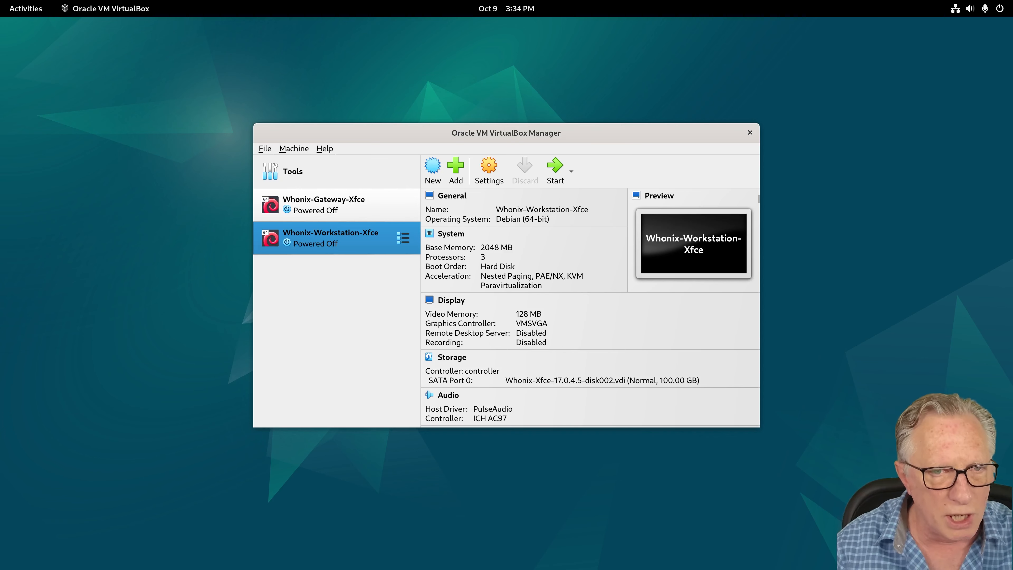
Start the Whonix-Gateway-Xfce virtual machine in a maximized window and accept its setup wizard notice as Understood.
click(337, 205)
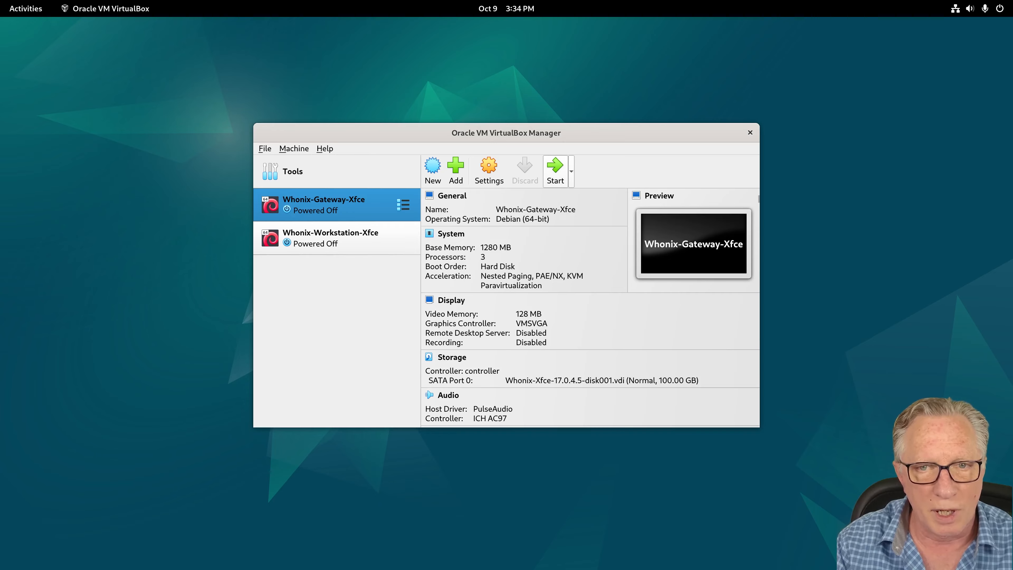
click(555, 170)
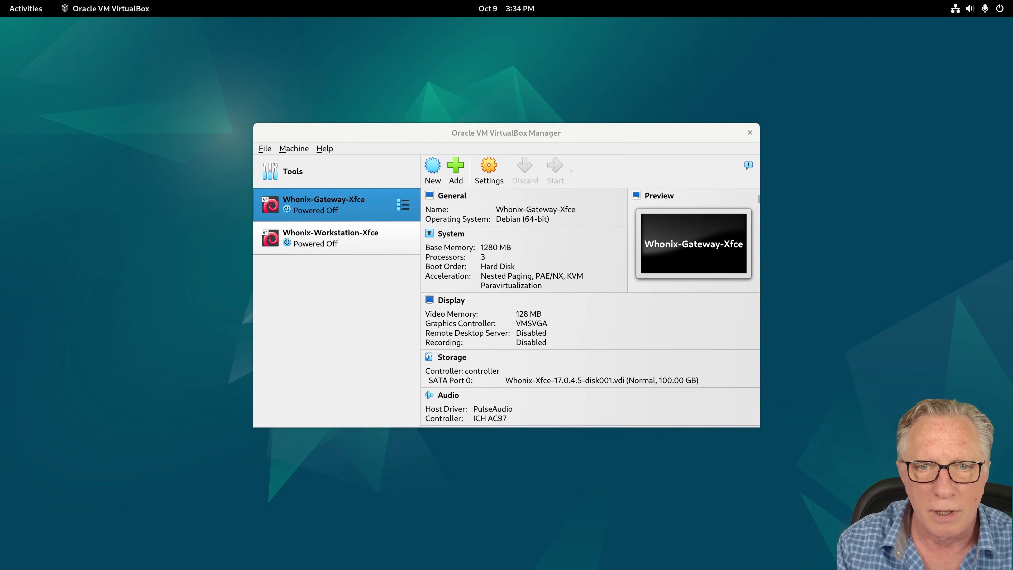
key(super+Up)
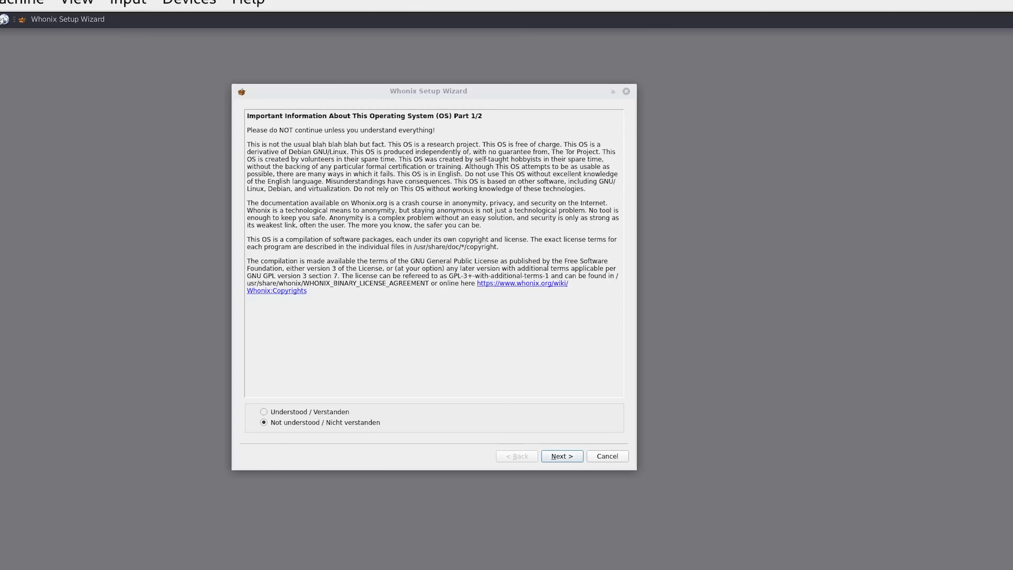
click(263, 412)
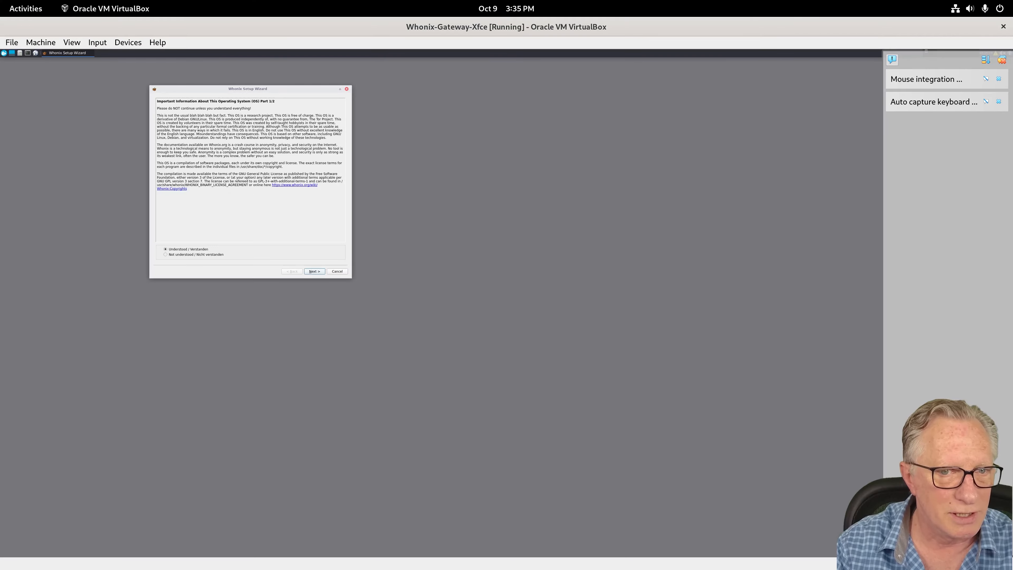
click(562, 456)
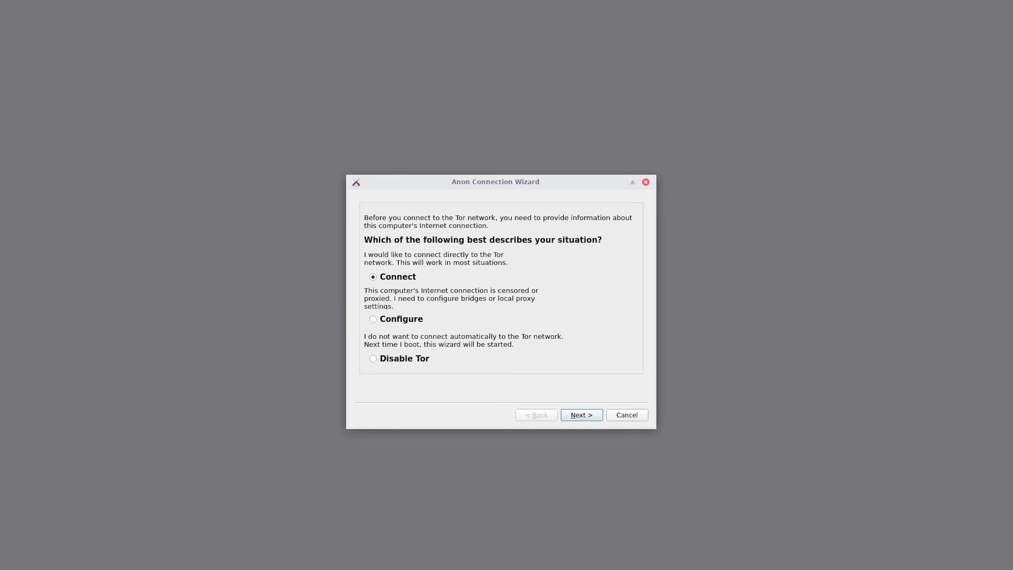
Choose Configure for the Tor connection and enable Tor bridges to bypass censorship with the built-in obfs4 transport.
click(372, 319)
key(Return)
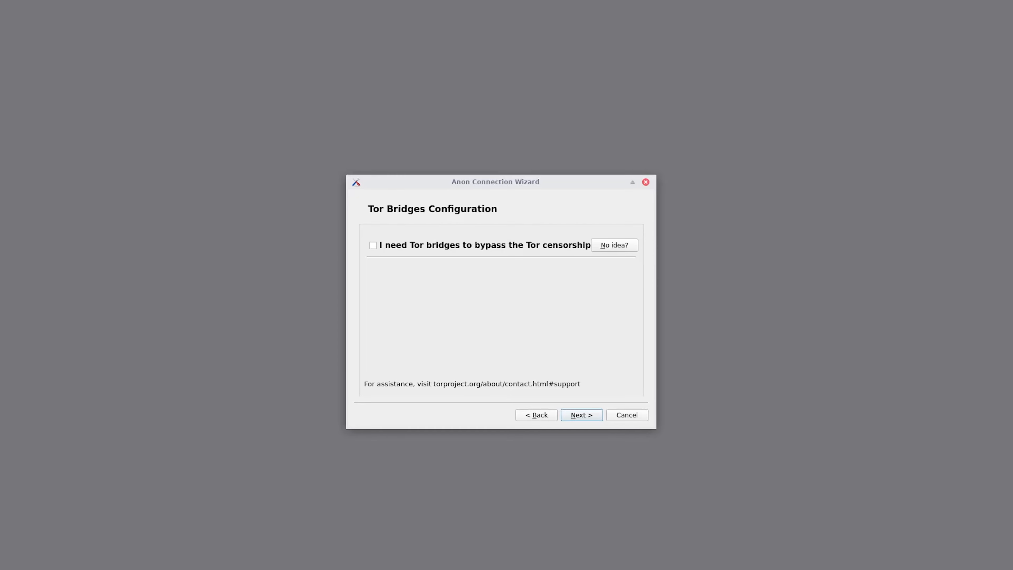
key(space)
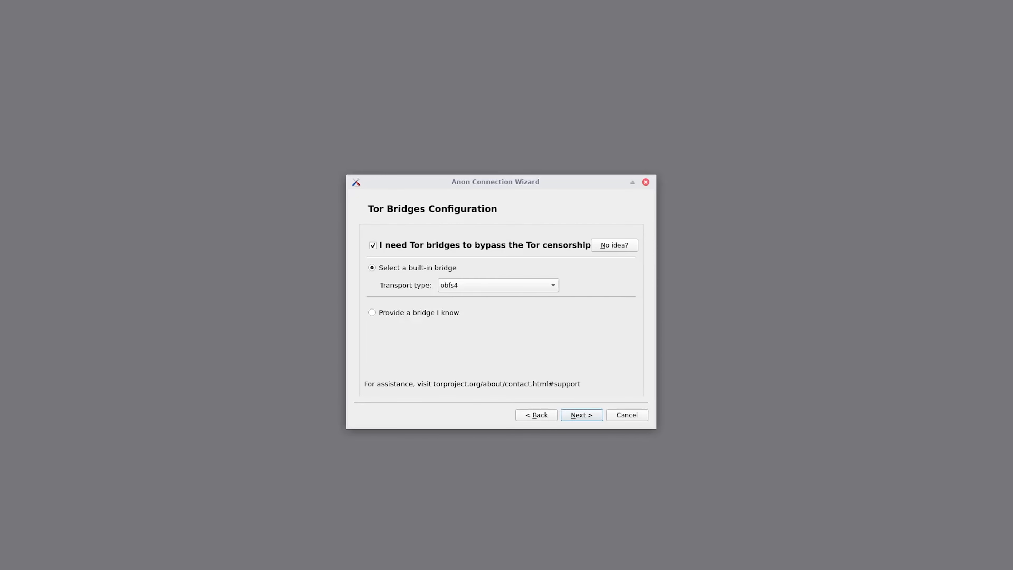
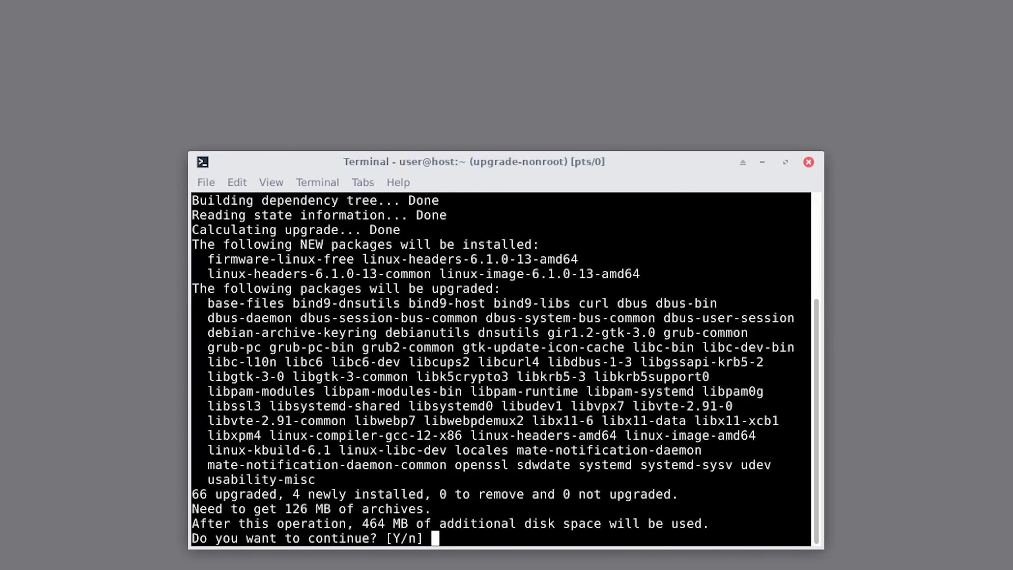
Agree to continue with the package upgrade in the Whonix terminal.
text(Y)
key(Return)
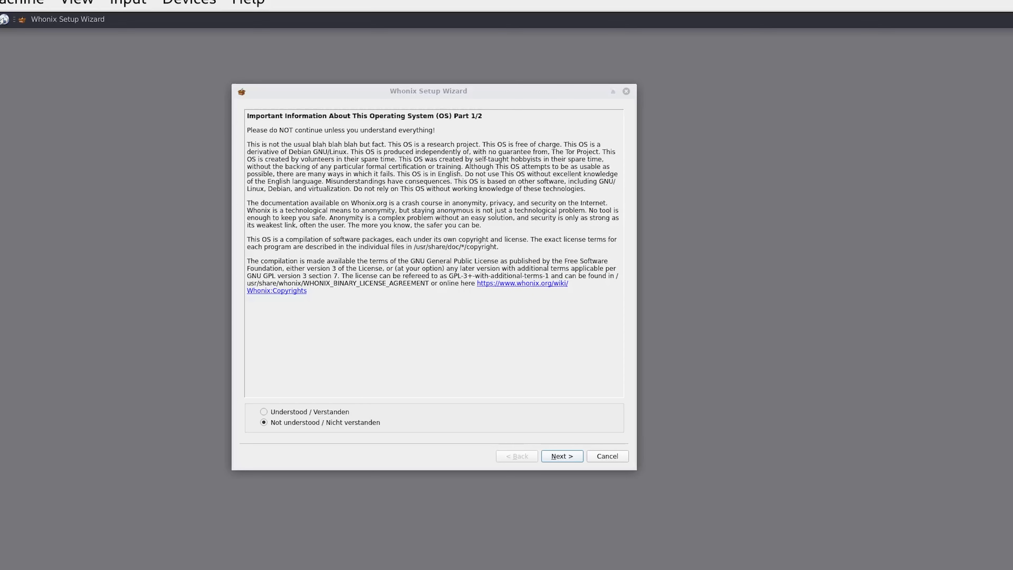
Mark the Whonix Setup Wizard notice as Understood and run the upgrade-nonroot command in a terminal.
click(264, 412)
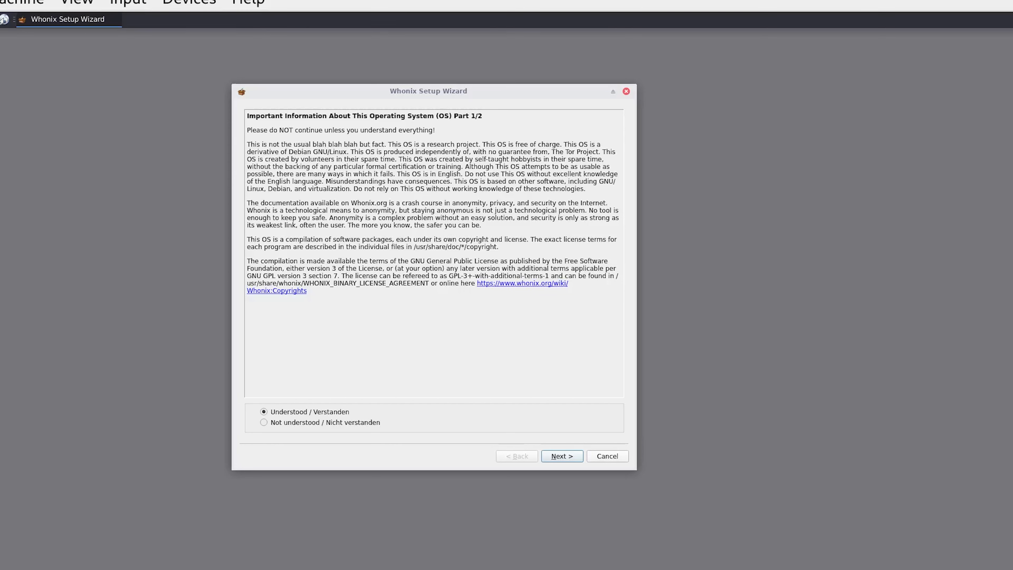
key(Return)
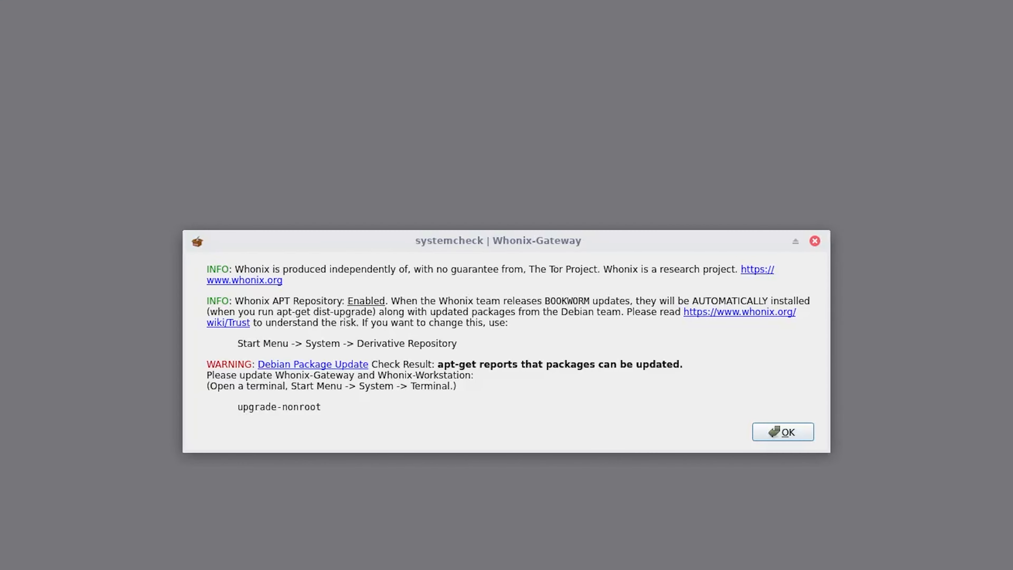
drag(237, 407, 321, 407)
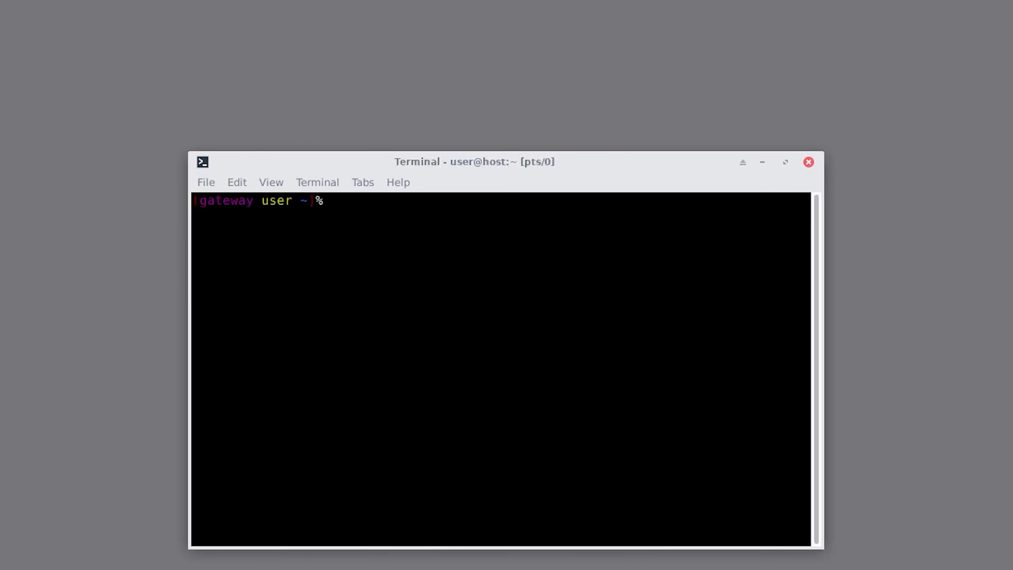
text(upgrade-nonroot)
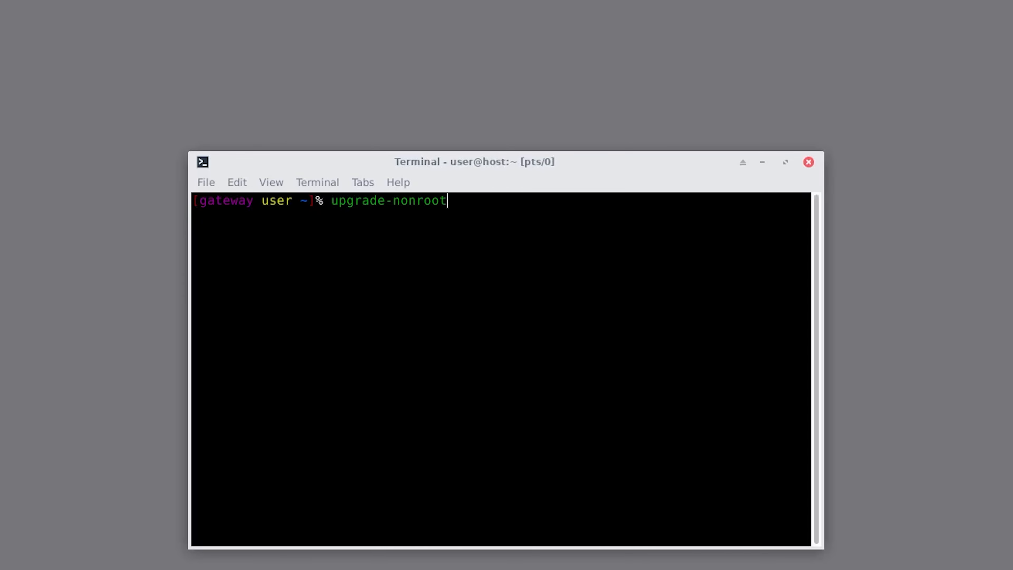
key(Return)
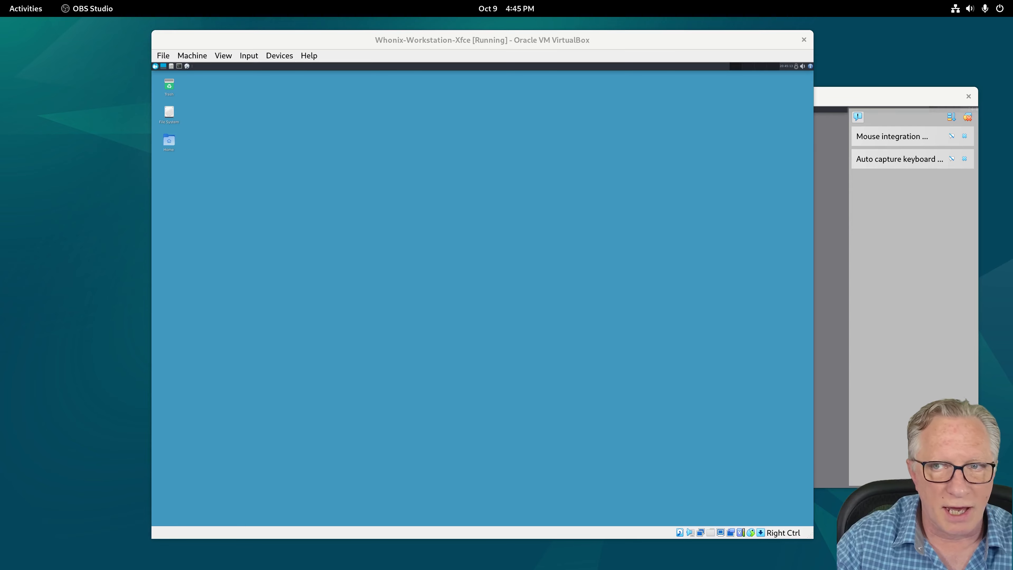
Bring up the VirtualBox Manager to view both running Whonix machines, and return to the Whonix-Workstation-Xfce window.
key(alt+Tab)
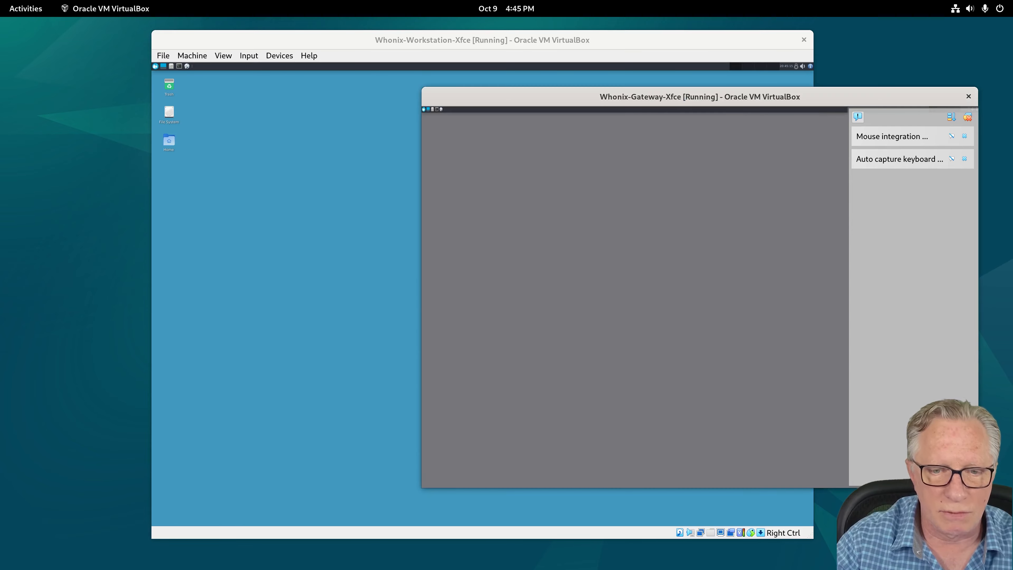
click(26, 8)
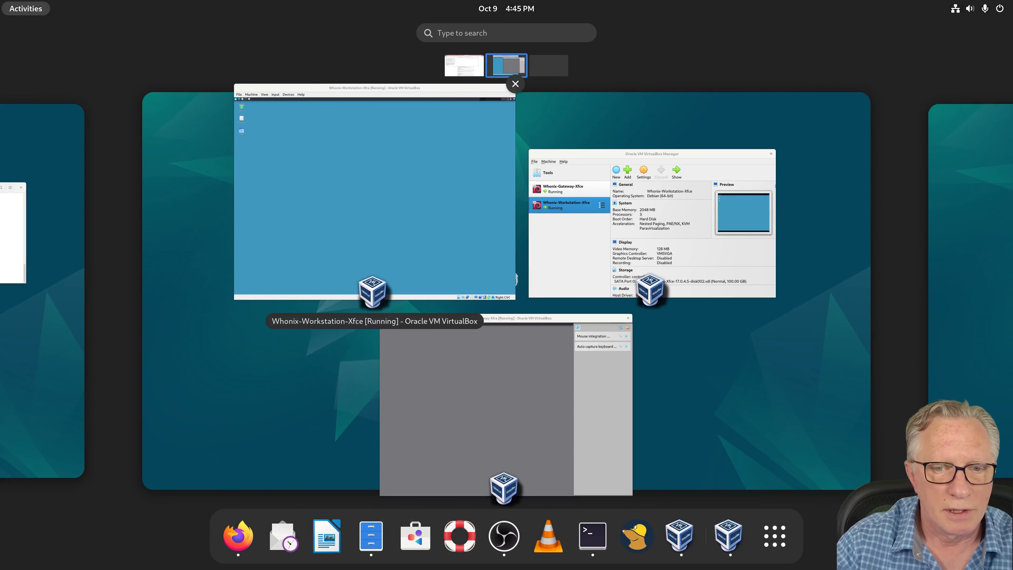
click(652, 223)
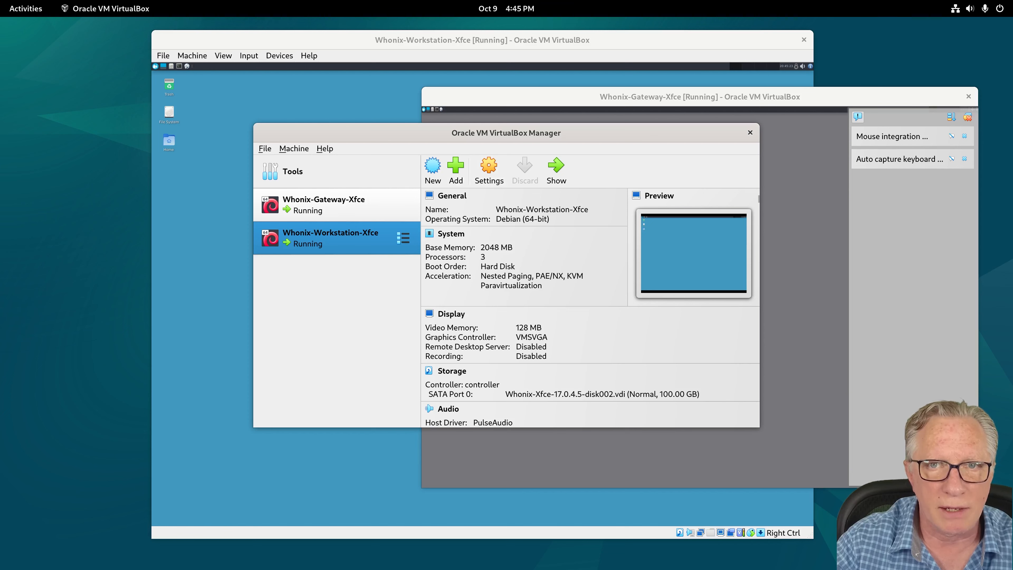
click(204, 280)
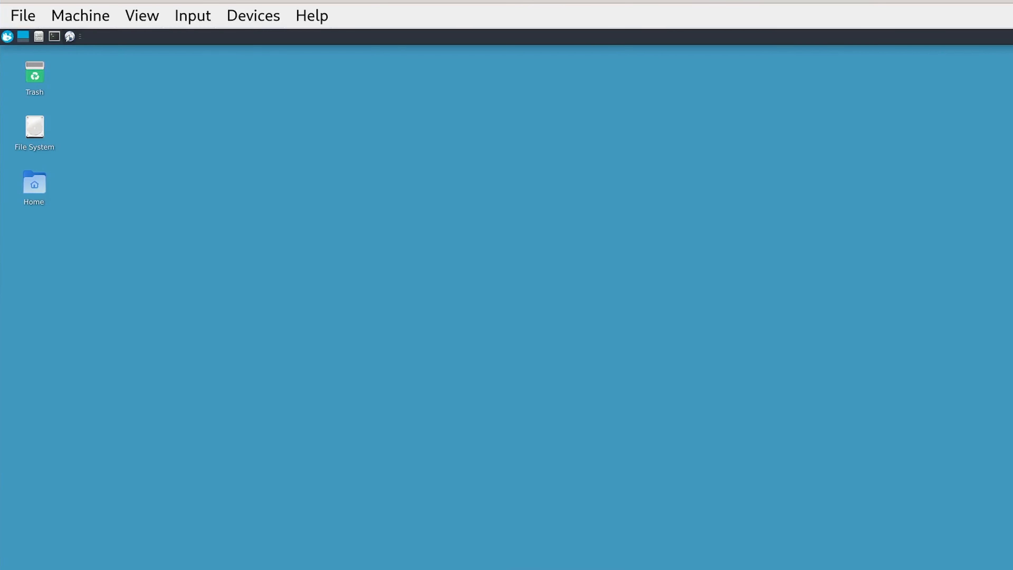
Look through the Workstation's application categories, including Favorites, Recently Used, Settings and All Applications.
click(7, 36)
click(193, 71)
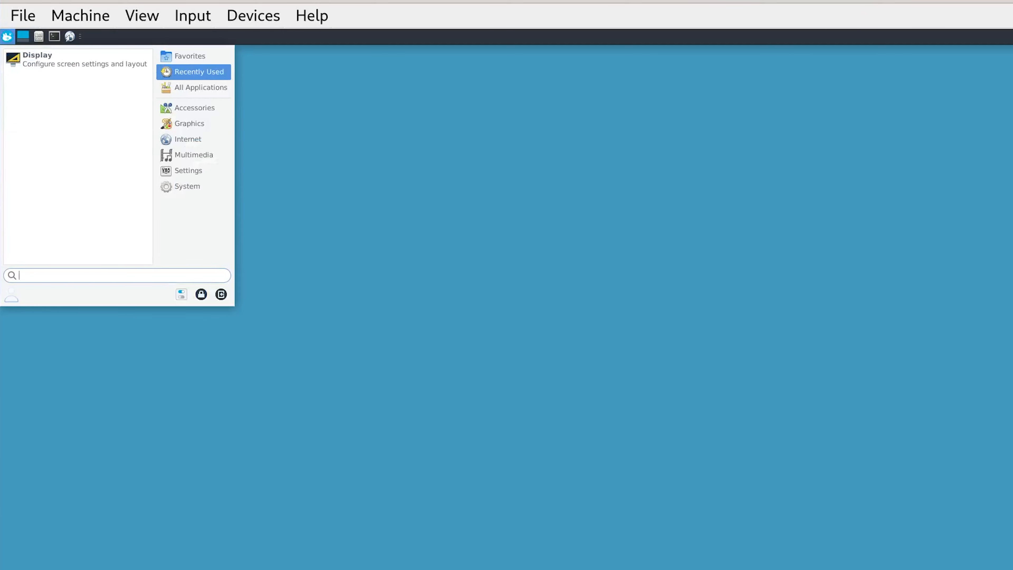
click(193, 87)
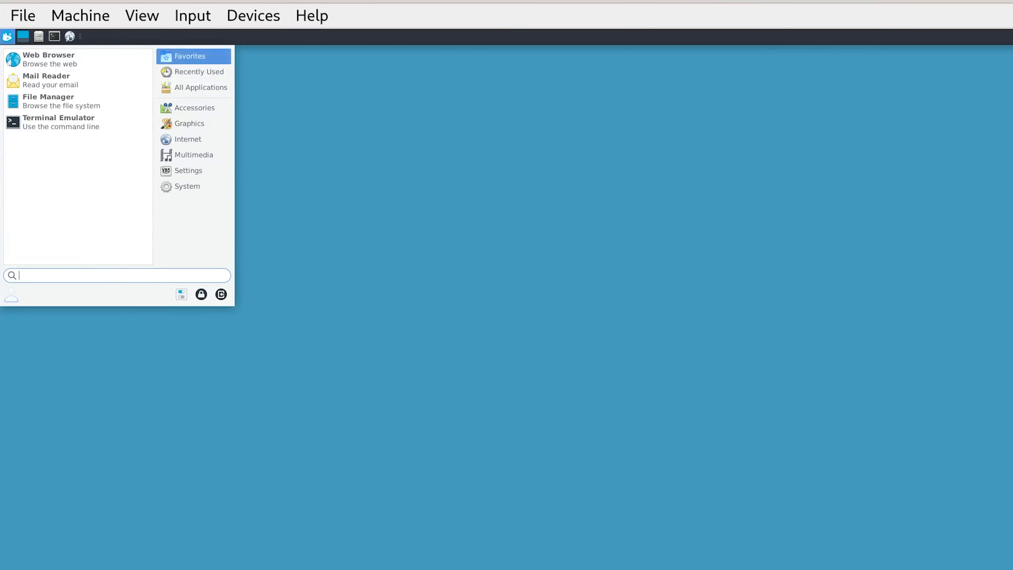
mouse_move(193, 124)
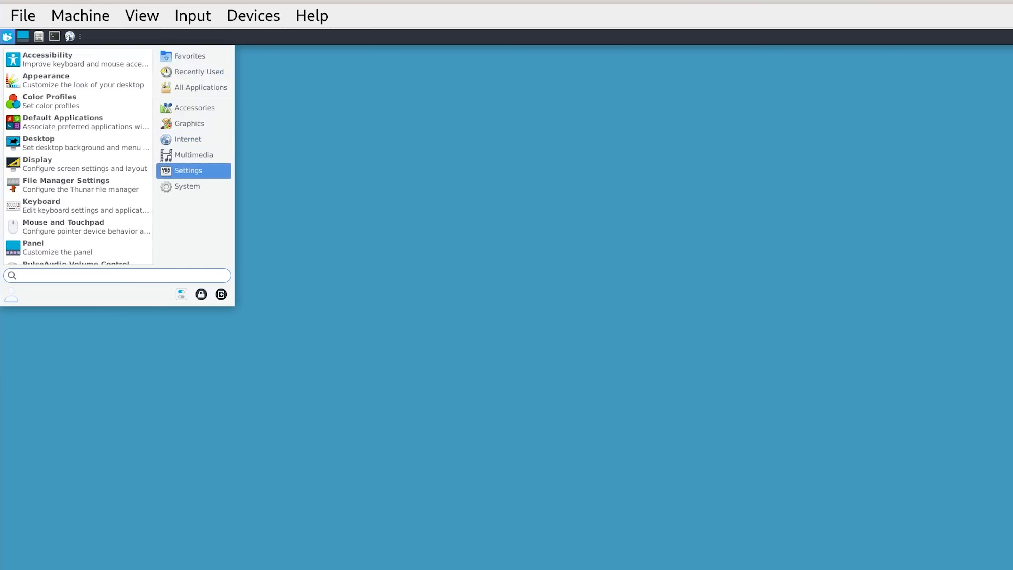
mouse_move(194, 187)
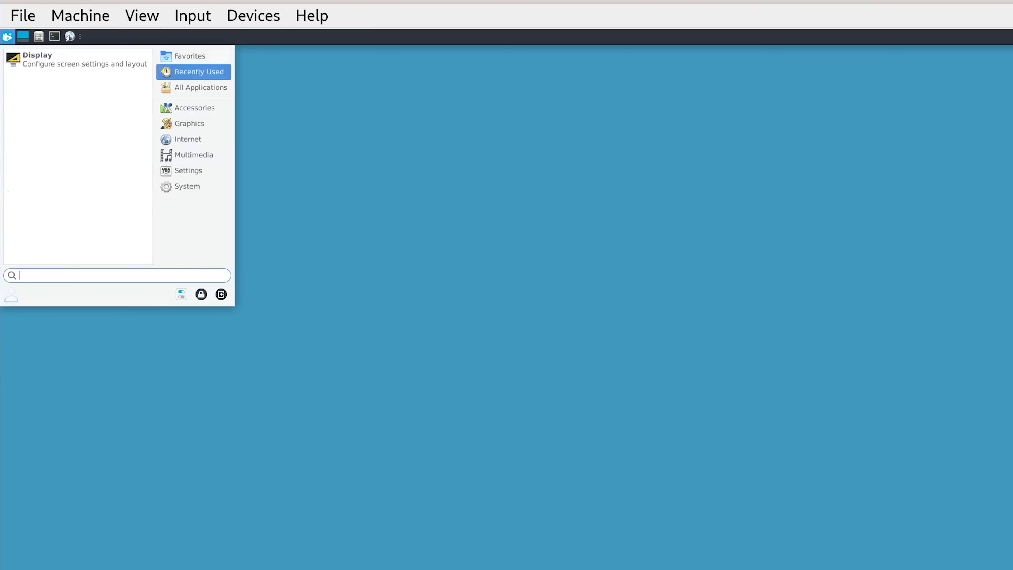
mouse_move(193, 57)
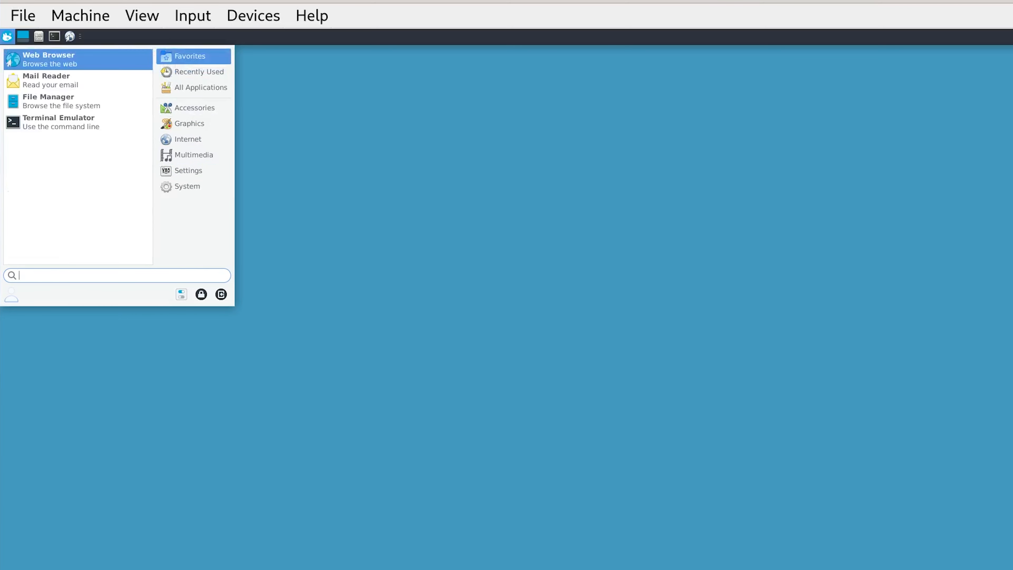
mouse_move(193, 88)
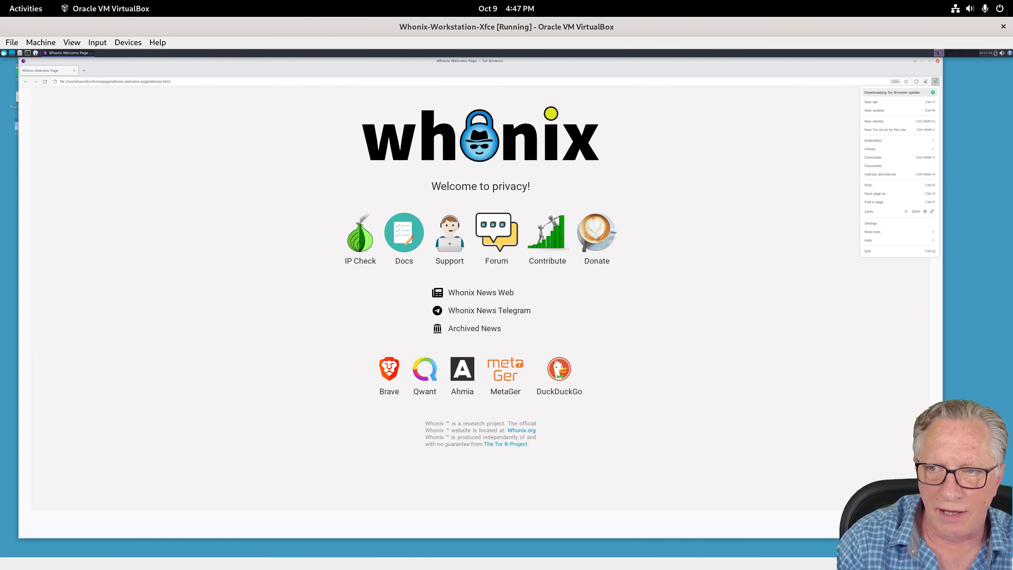
Enlarge the Whonix Welcome Page in Tor Browser and run its IP Check.
click(925, 211)
click(925, 211)
click(925, 211)
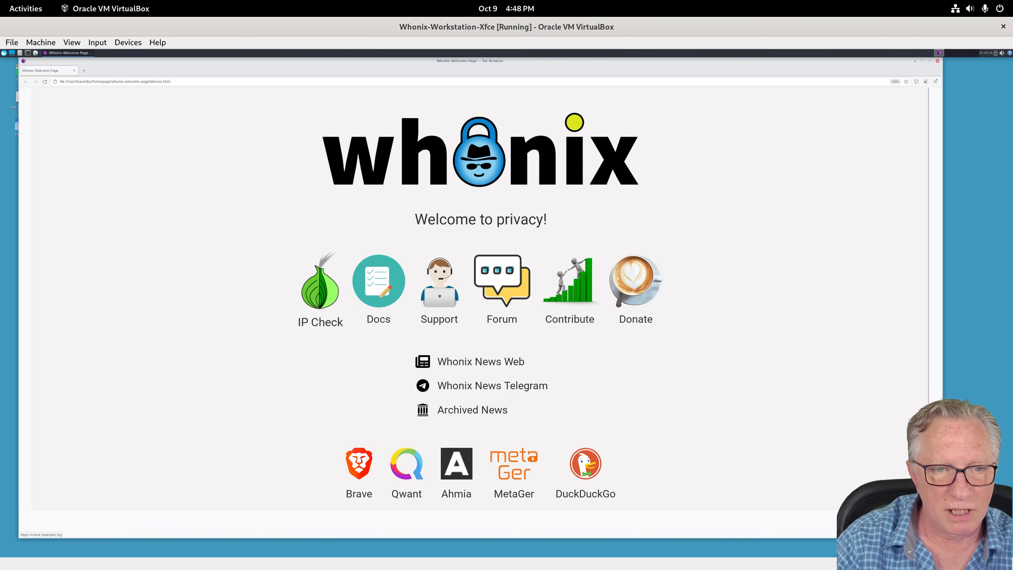
click(320, 281)
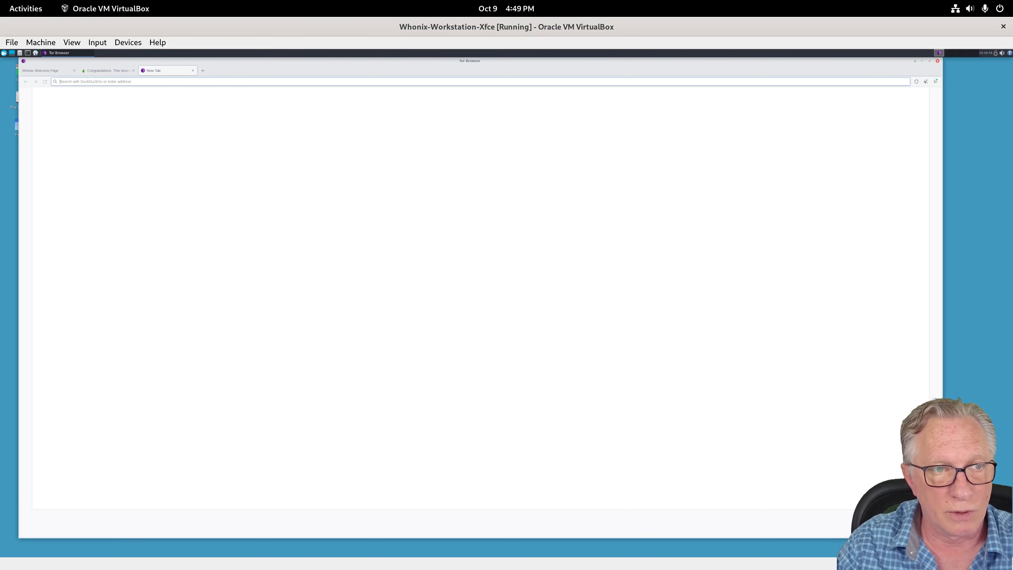
Search the web for "hidden wiki" in a new tab and open the TheHiddenWiki.org result.
text(hidden wiki)
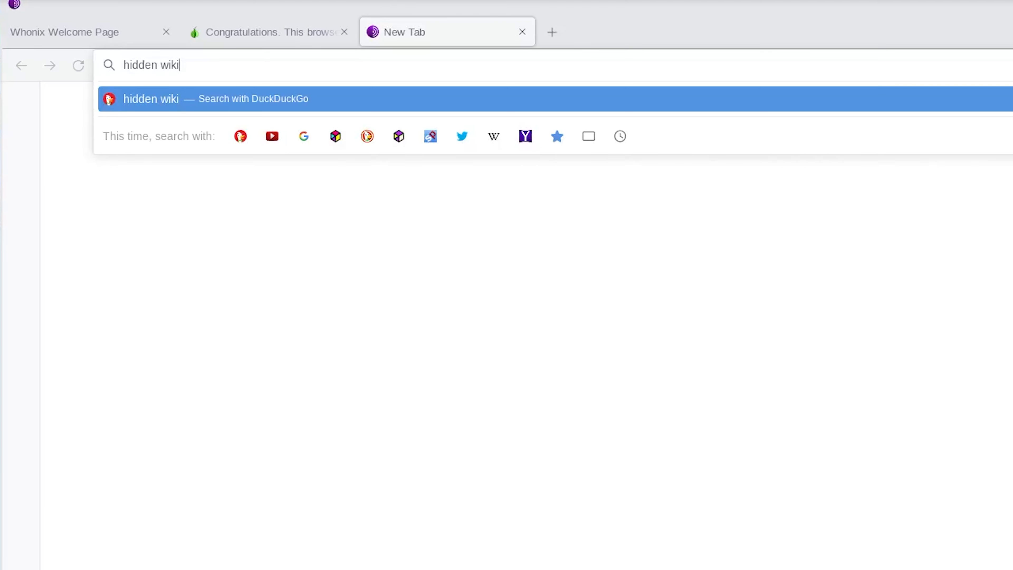
key(Return)
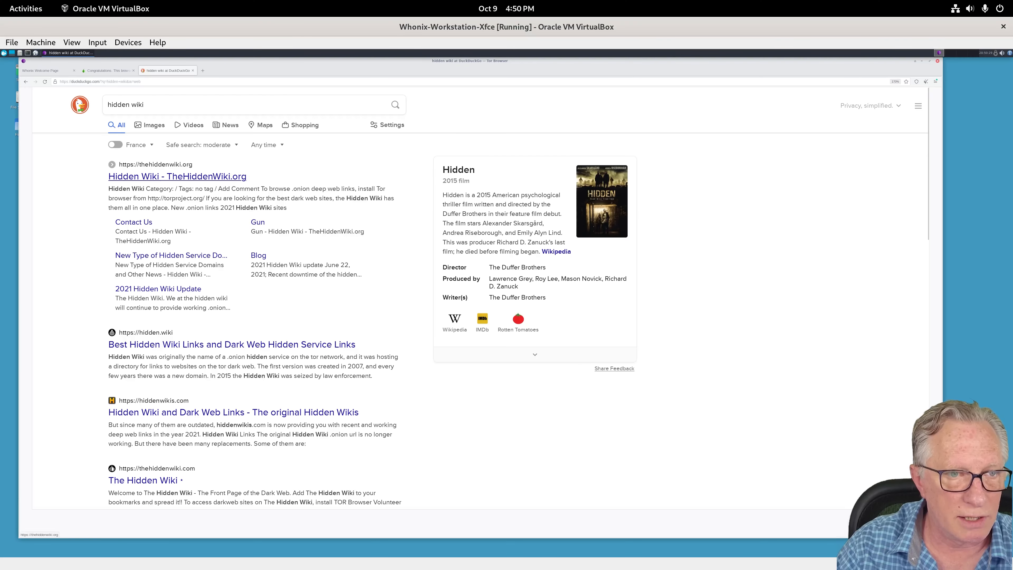
click(177, 176)
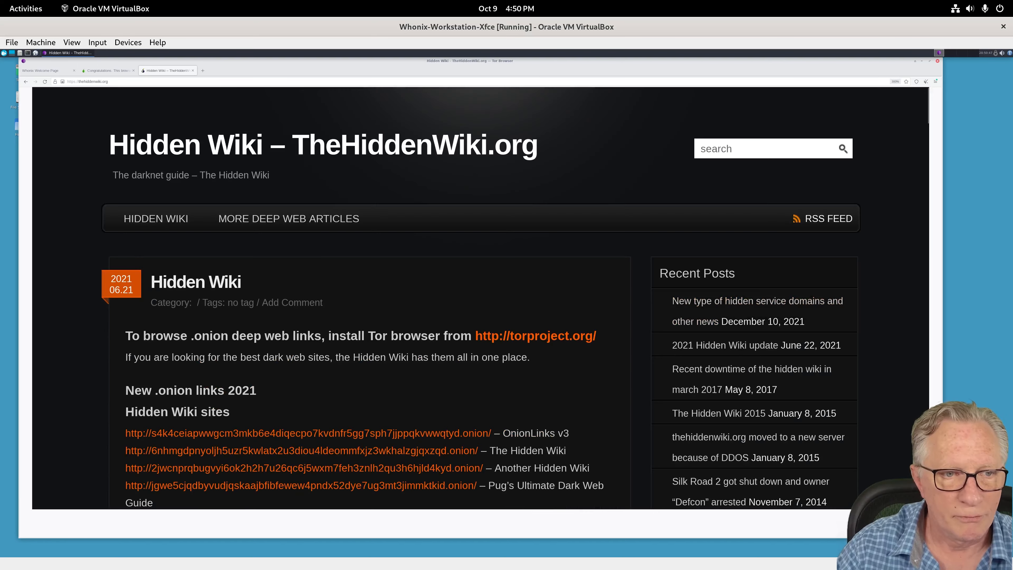
Open the Another Hidden Wiki onion link from the Hidden Wiki sites list and bookmark that page.
scroll(478, 299, down, 3)
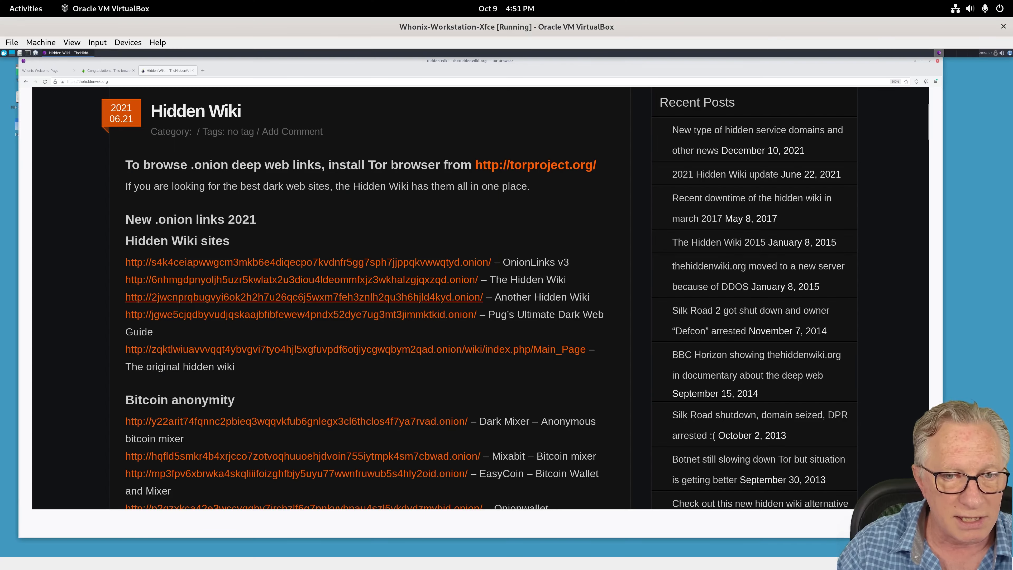
click(303, 297)
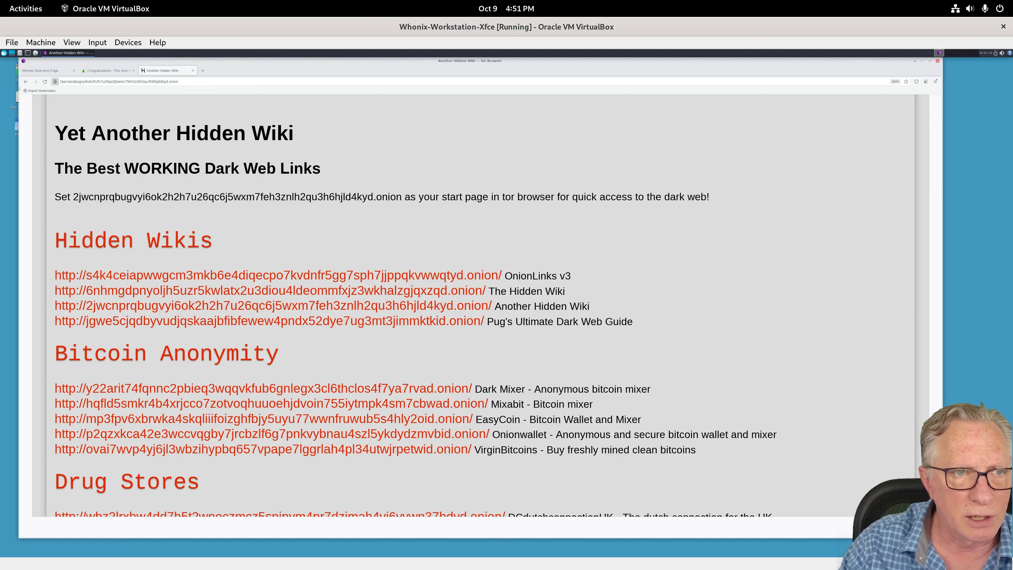
drag(55, 81, 66, 91)
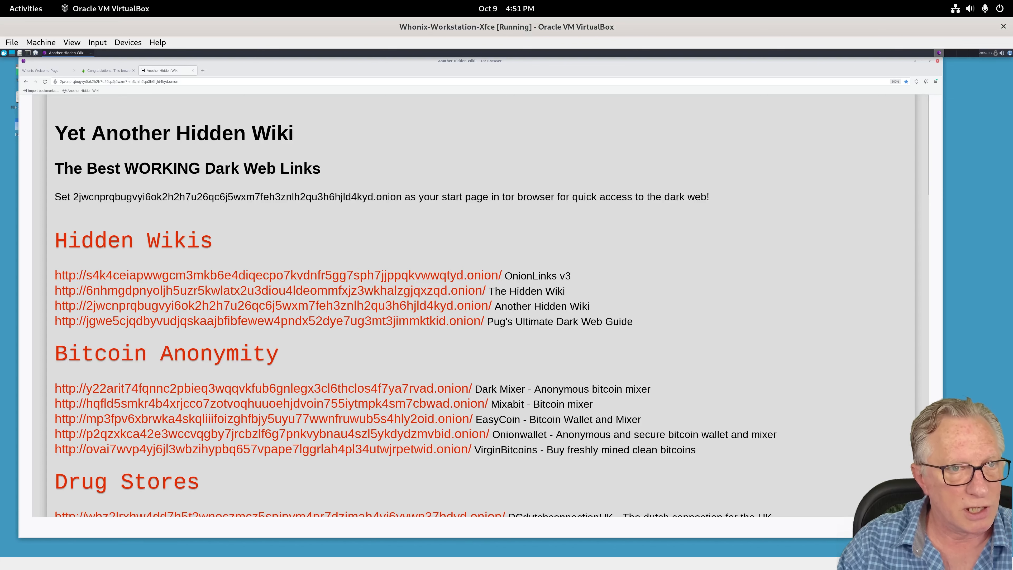
Examine the link categories on the Another Hidden Wiki page through to the end of the Everything else section.
scroll(271, 262, down, 4)
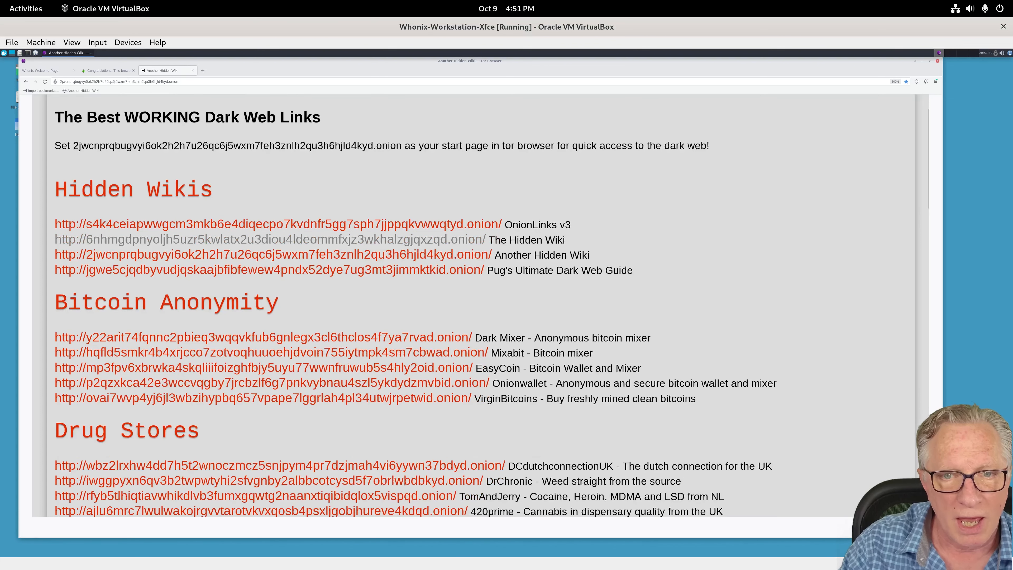
scroll(271, 262, down, 3)
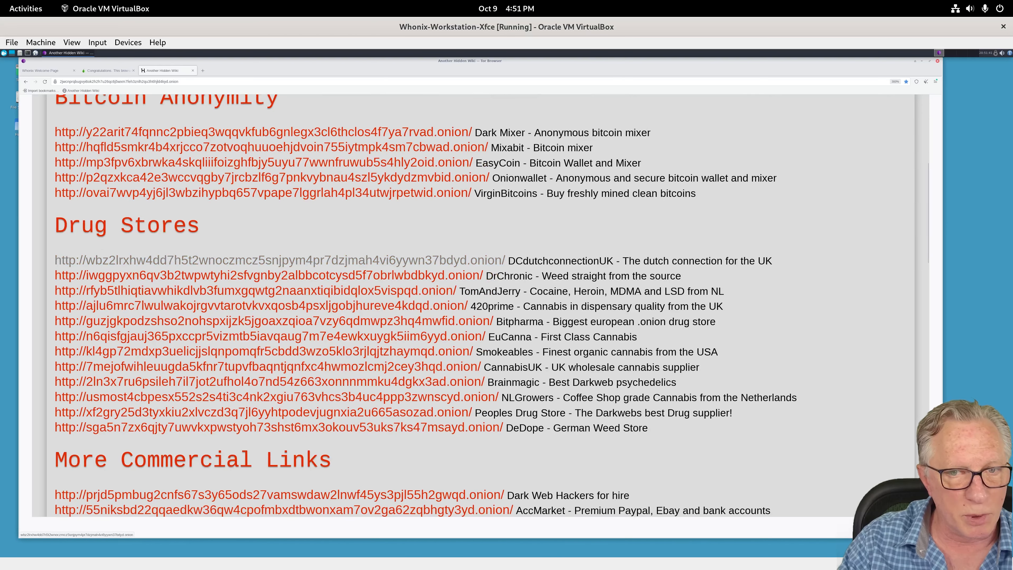
scroll(271, 279, up, 3)
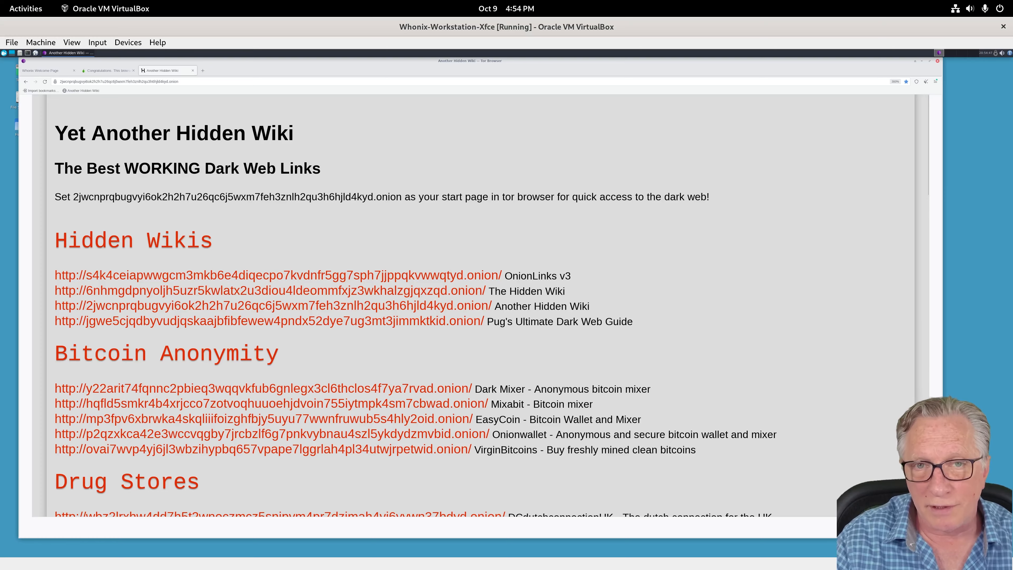
scroll(438, 306, down, 10)
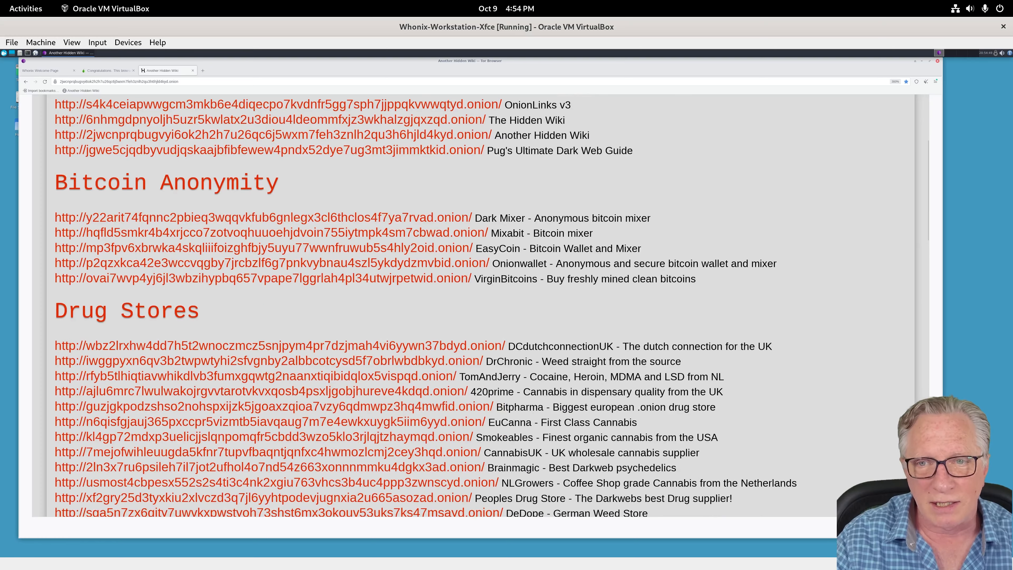
scroll(438, 305, down, 5)
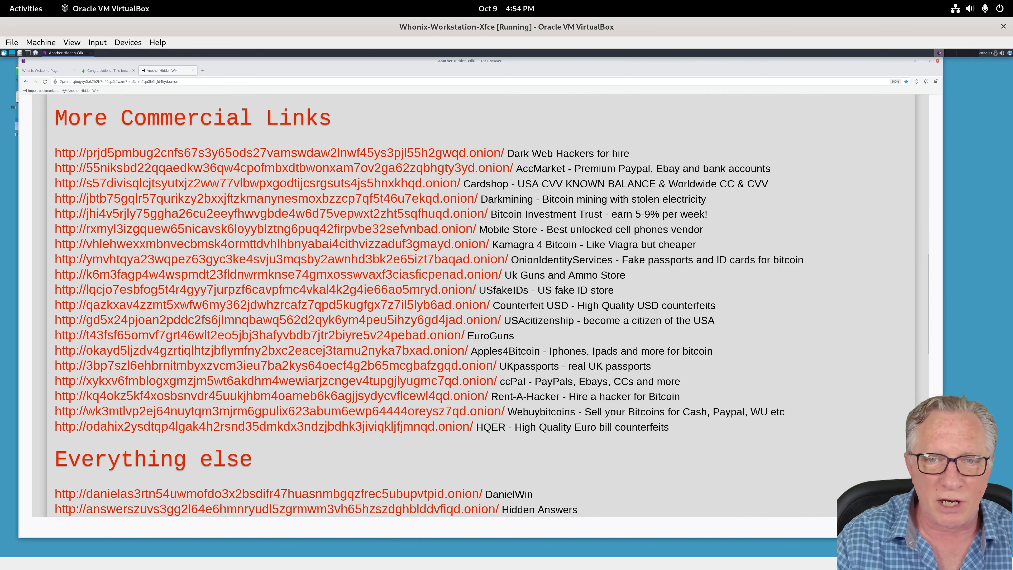
scroll(438, 305, down, 8)
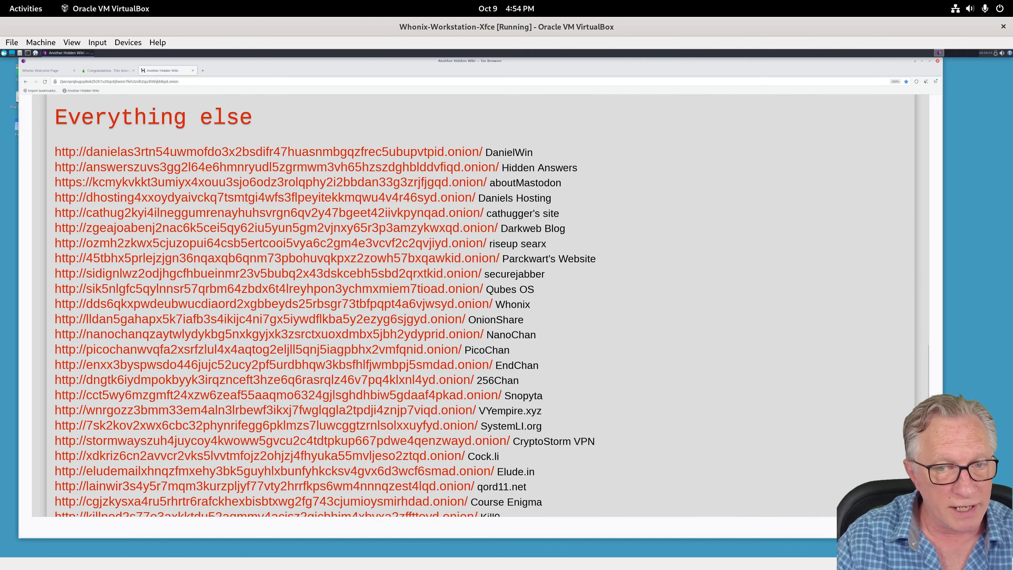
scroll(439, 305, down, 2)
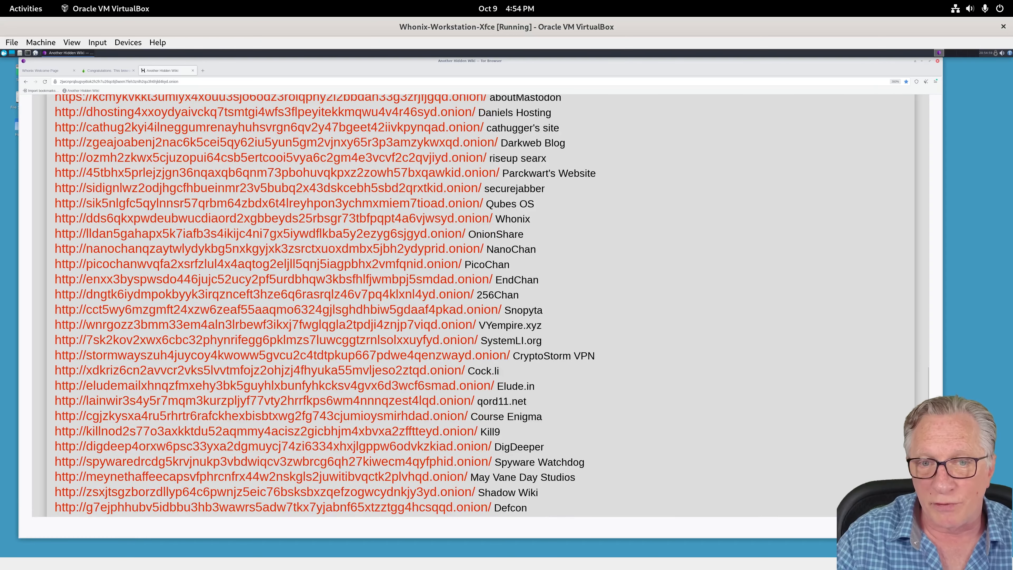
scroll(439, 305, down, 4)
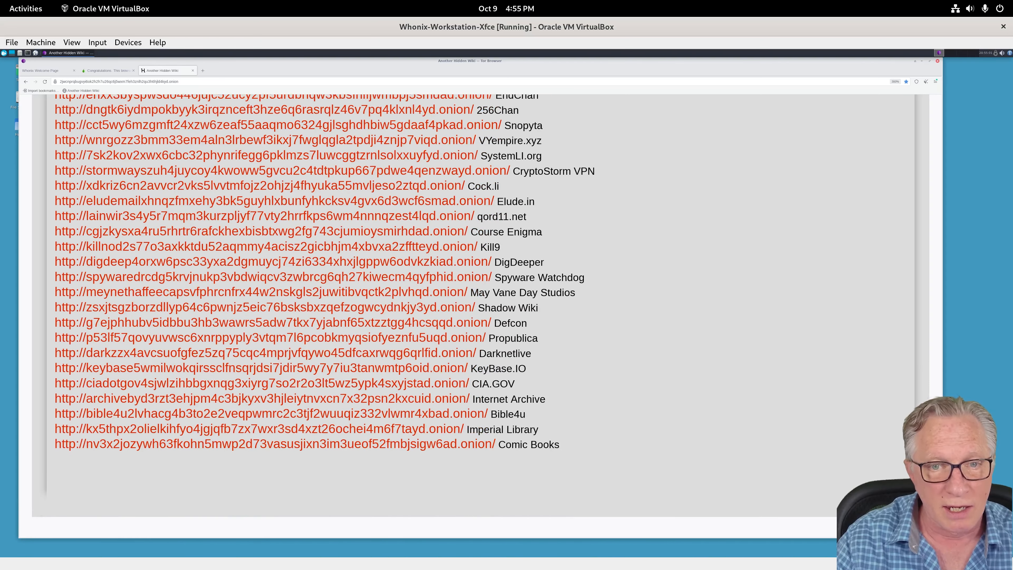